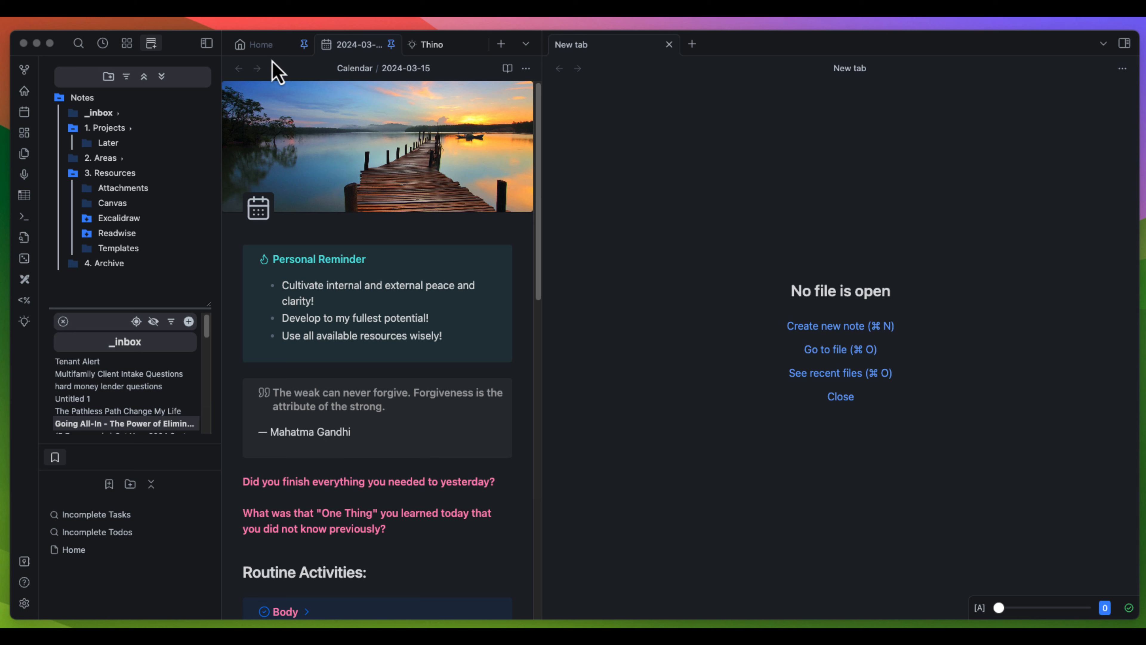
Open the Home note and look through its daily note link, daily boards, incomplete tasks, active projects and important links
left_click(289, 45)
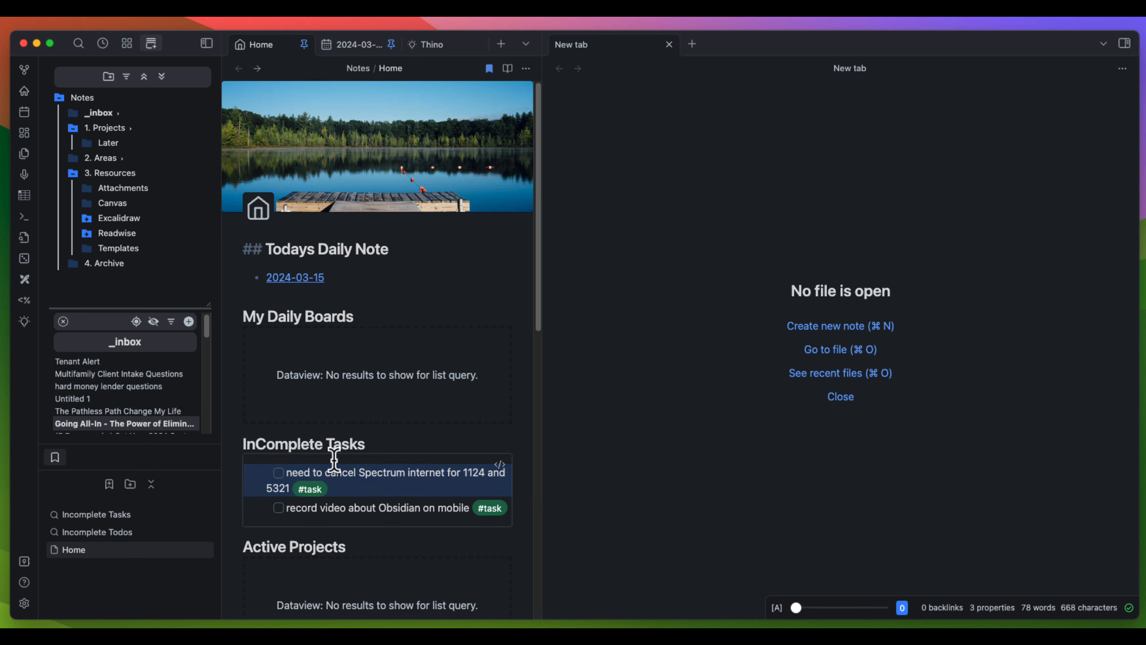
scroll(373, 497, "down", 1)
scroll(373, 497, "down", 1)
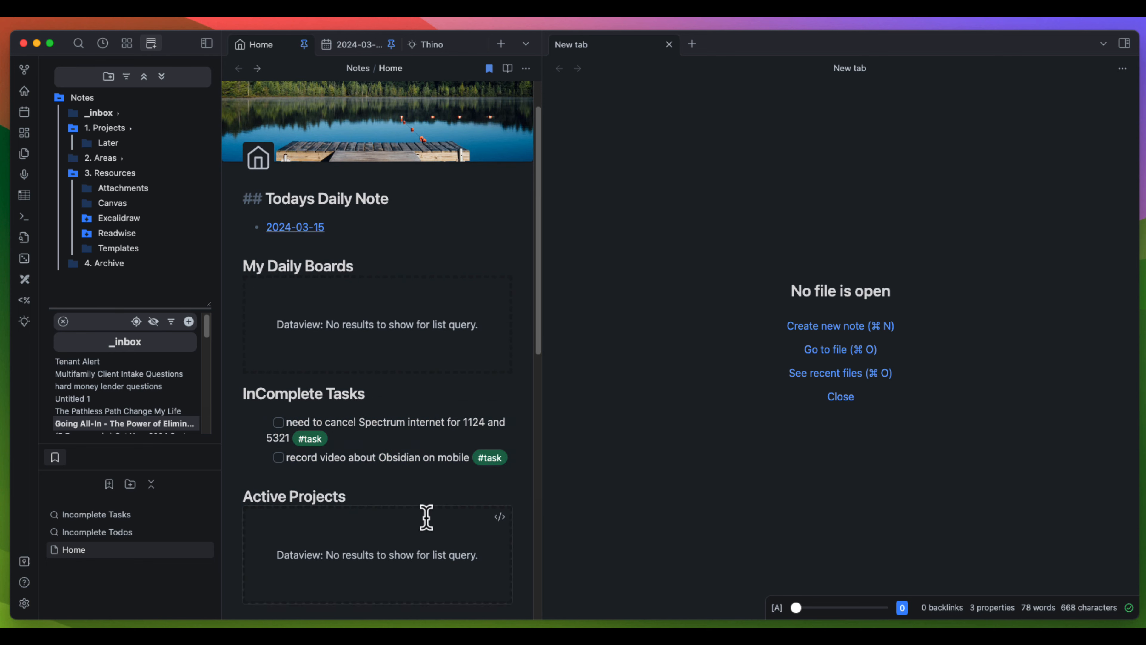
scroll(427, 517, "down", 4)
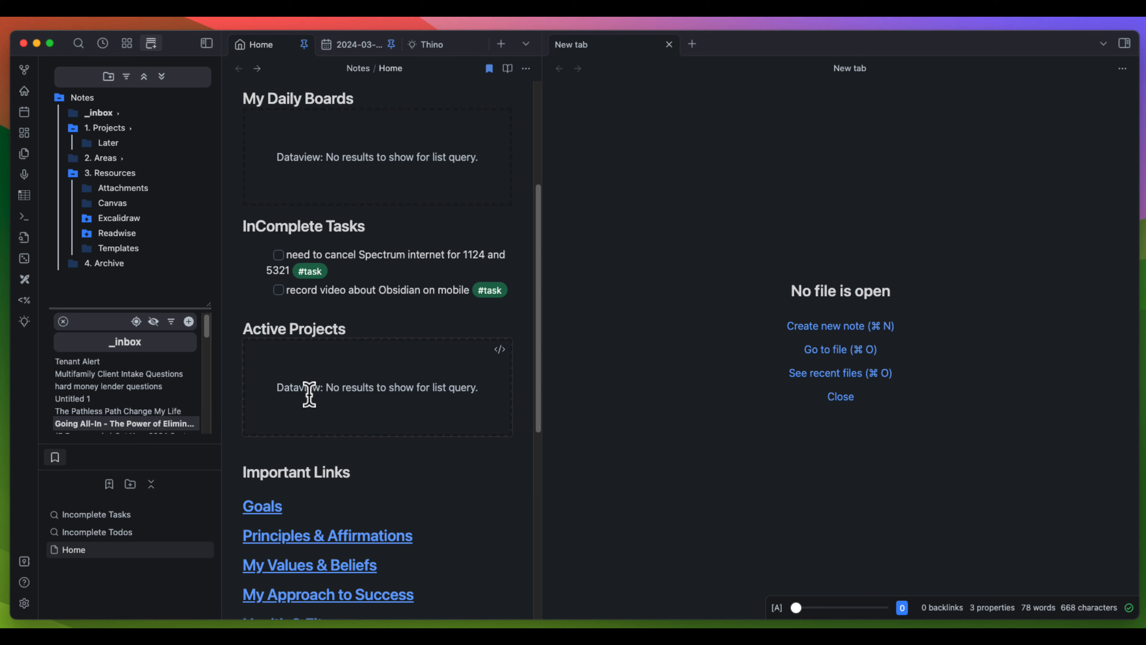
scroll(356, 469, "down", 1)
scroll(358, 469, "down", 3)
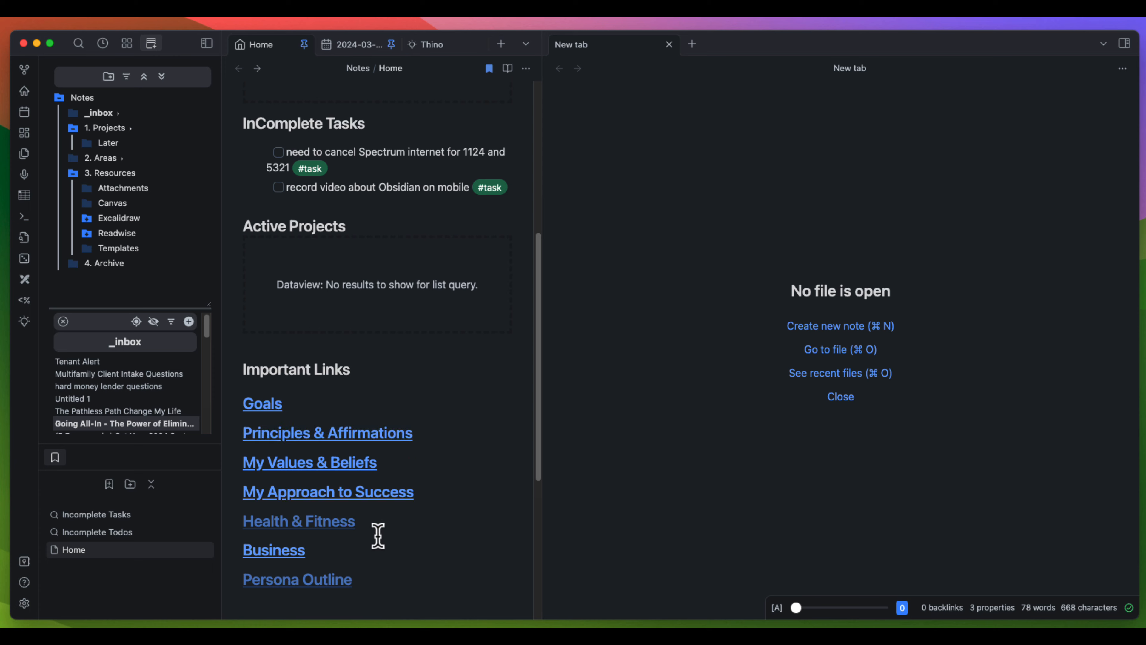
scroll(380, 536, "up", 3)
scroll(378, 533, "down", 3)
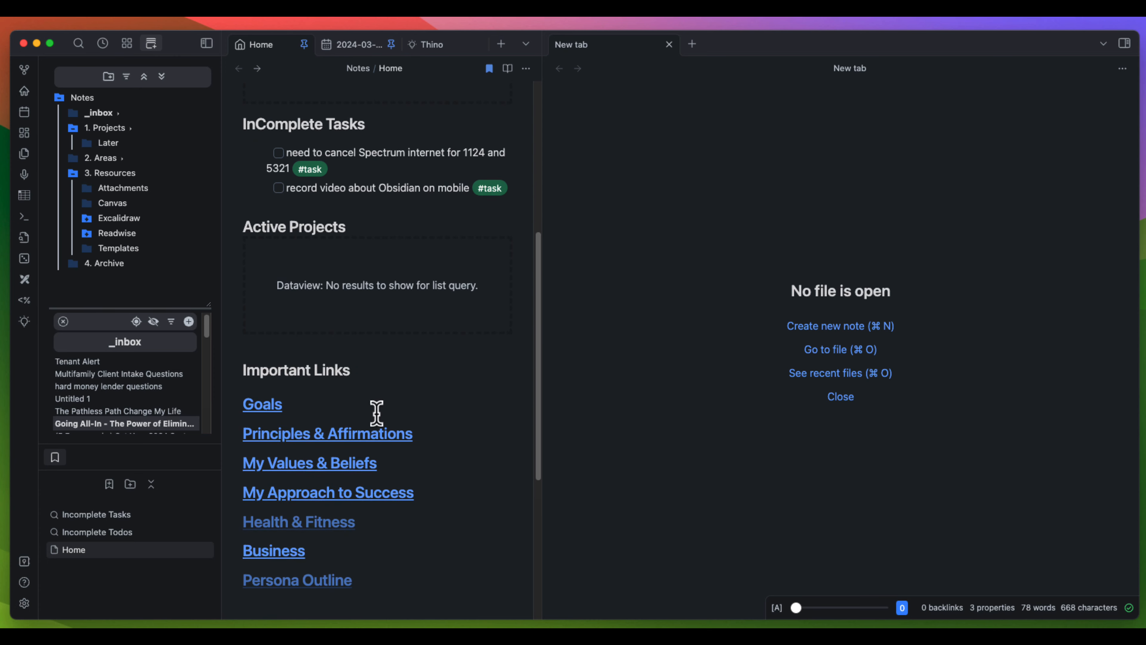
scroll(378, 428, "up", 12)
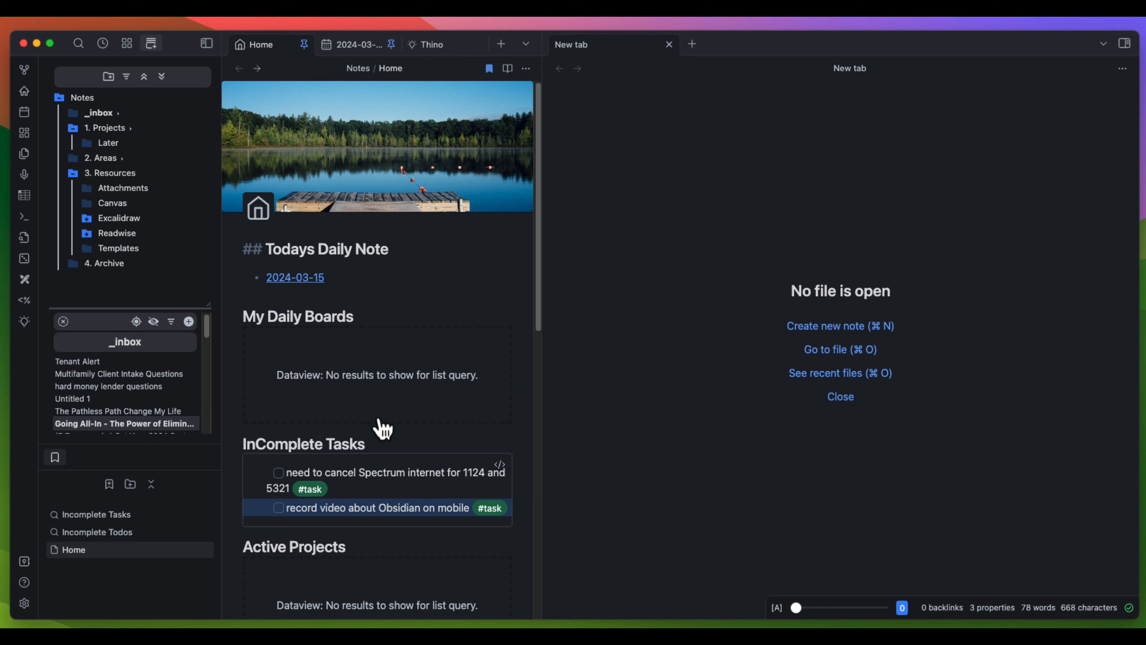
Open the 2024-03-15 daily note and look over its sections from Personal Reminder down to Journal
left_click(345, 45)
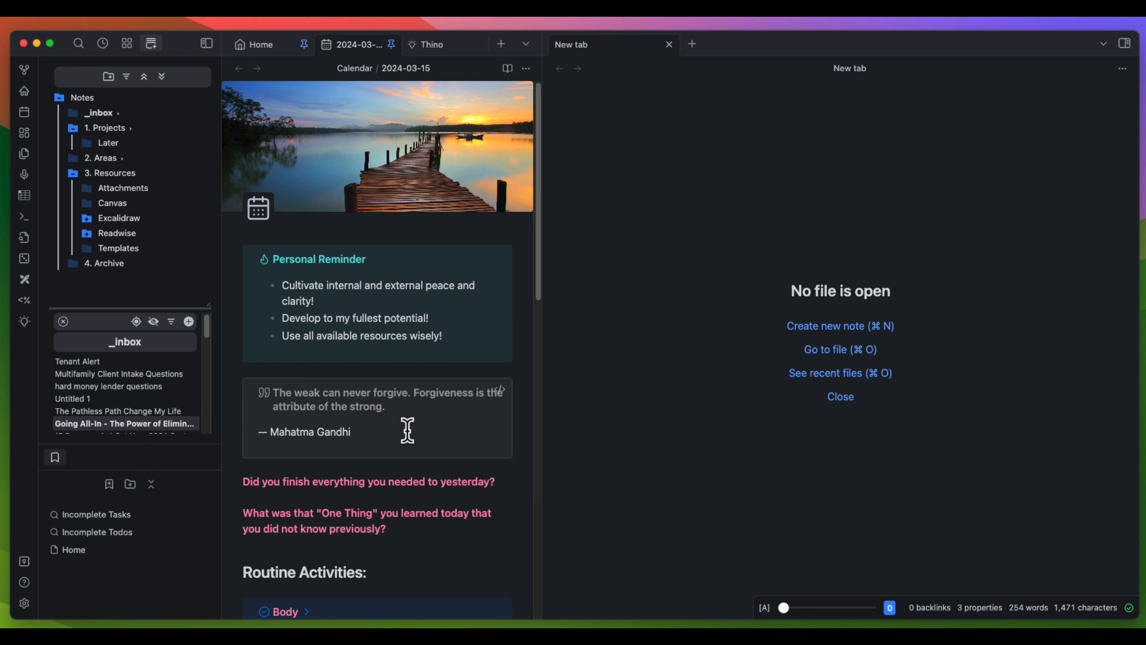
scroll(433, 451, "down", 10)
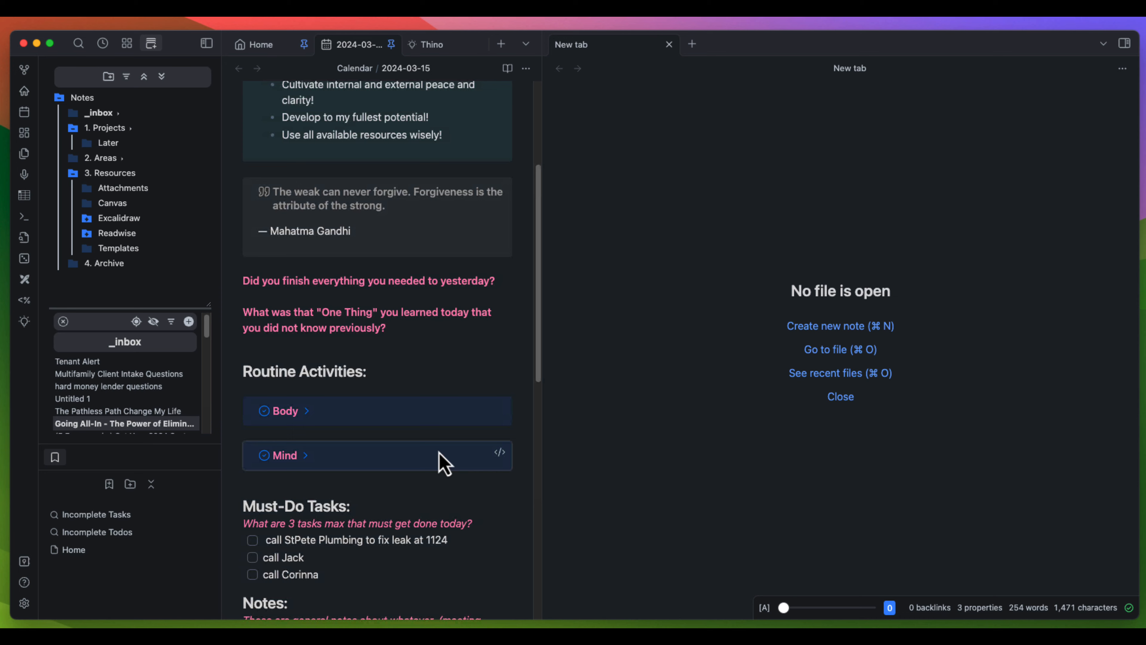
scroll(440, 452, "down", 3)
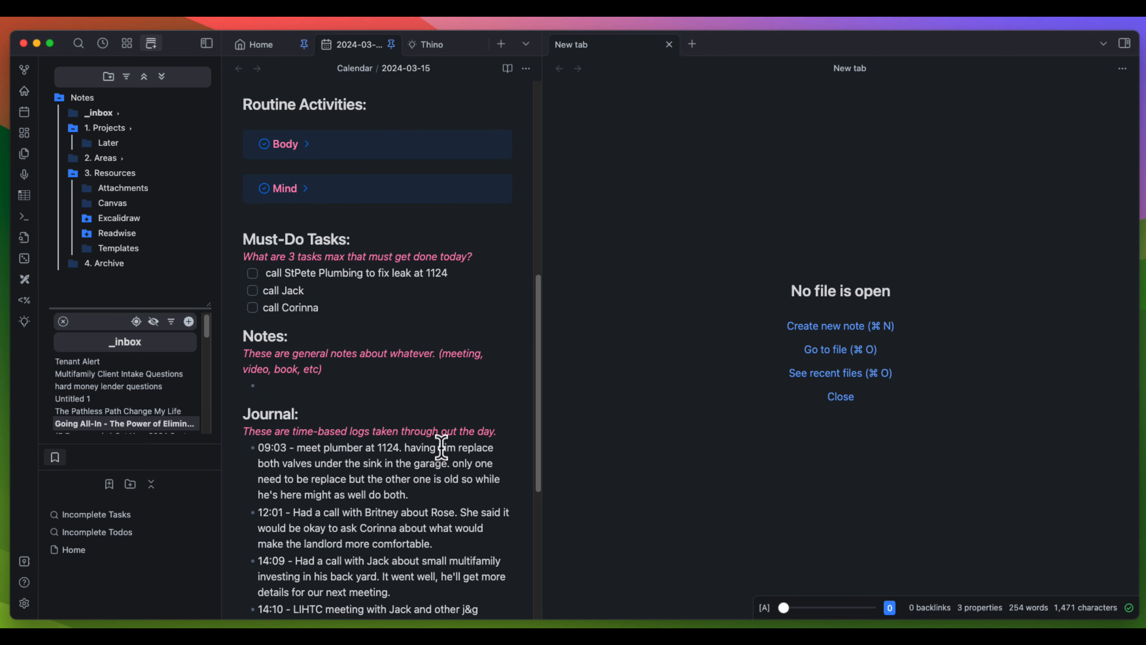
scroll(442, 446, "up", 13)
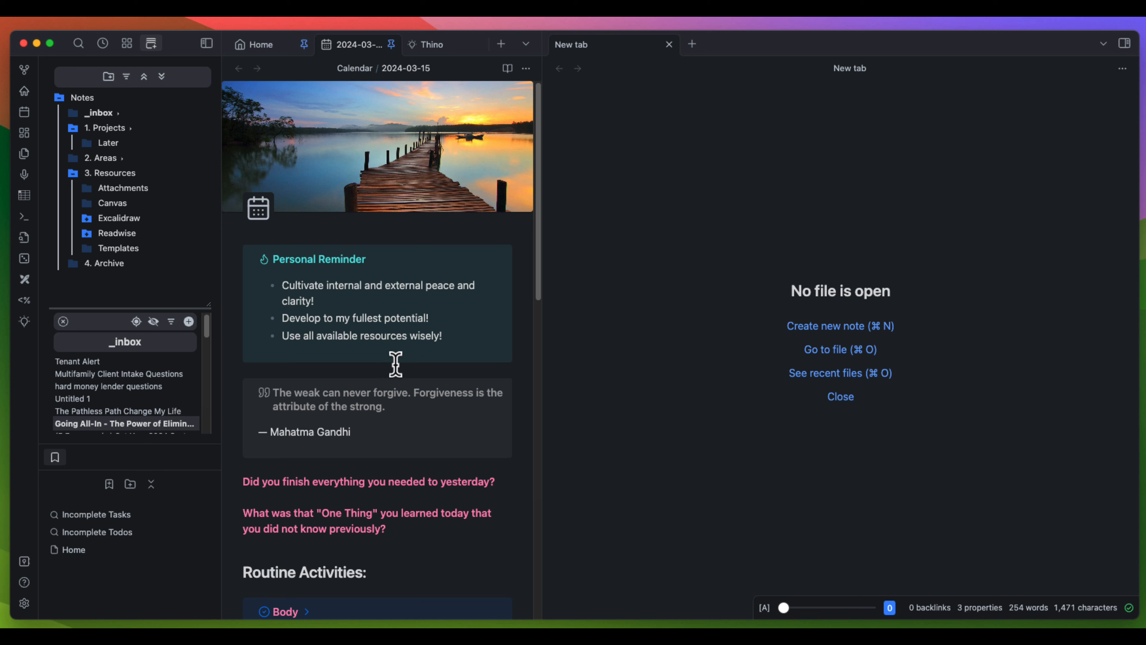
scroll(344, 385, "down", 3)
scroll(355, 380, "down", 2)
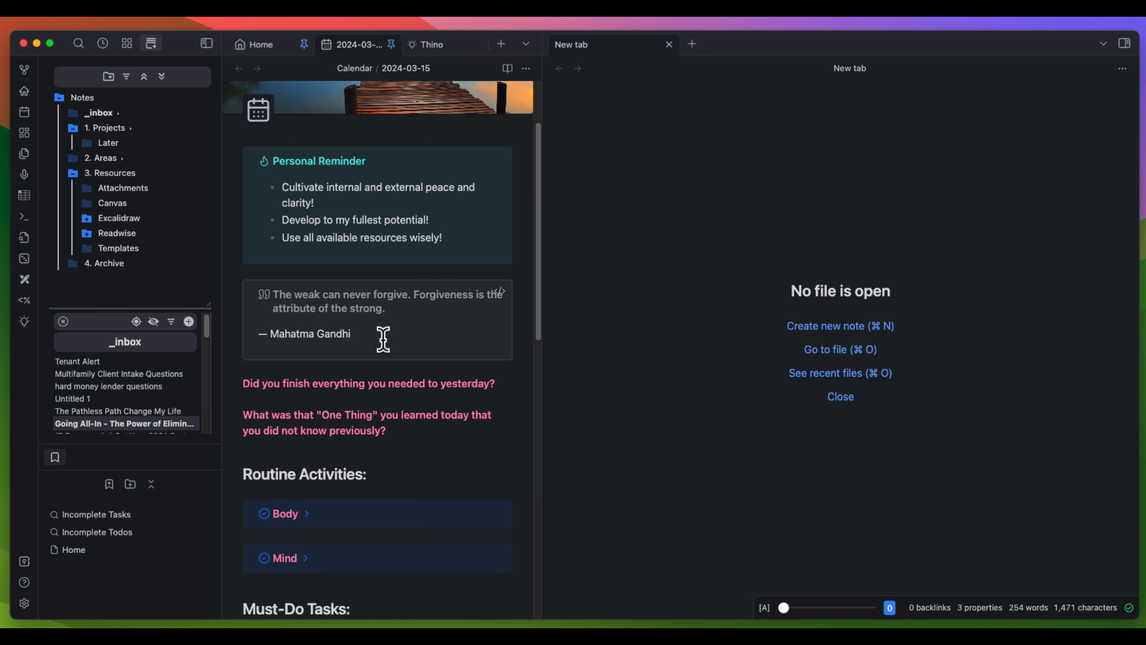
Inspect the Markdown source of the quote callout and of the two bold reflection questions in the daily note
left_click(500, 293)
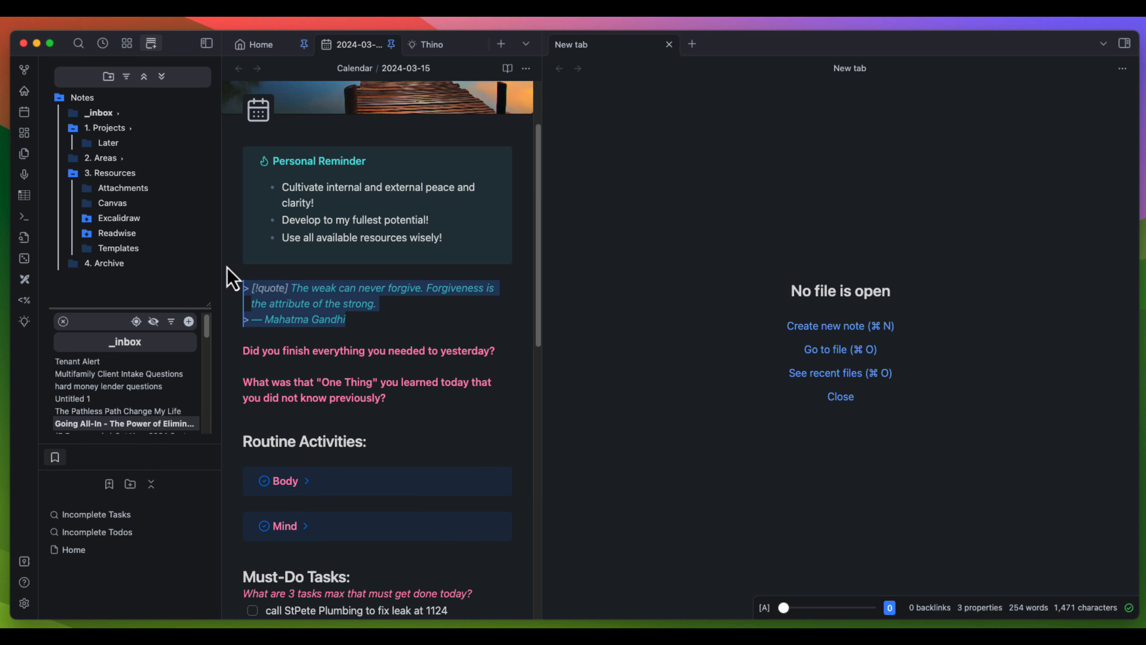
left_click(293, 271)
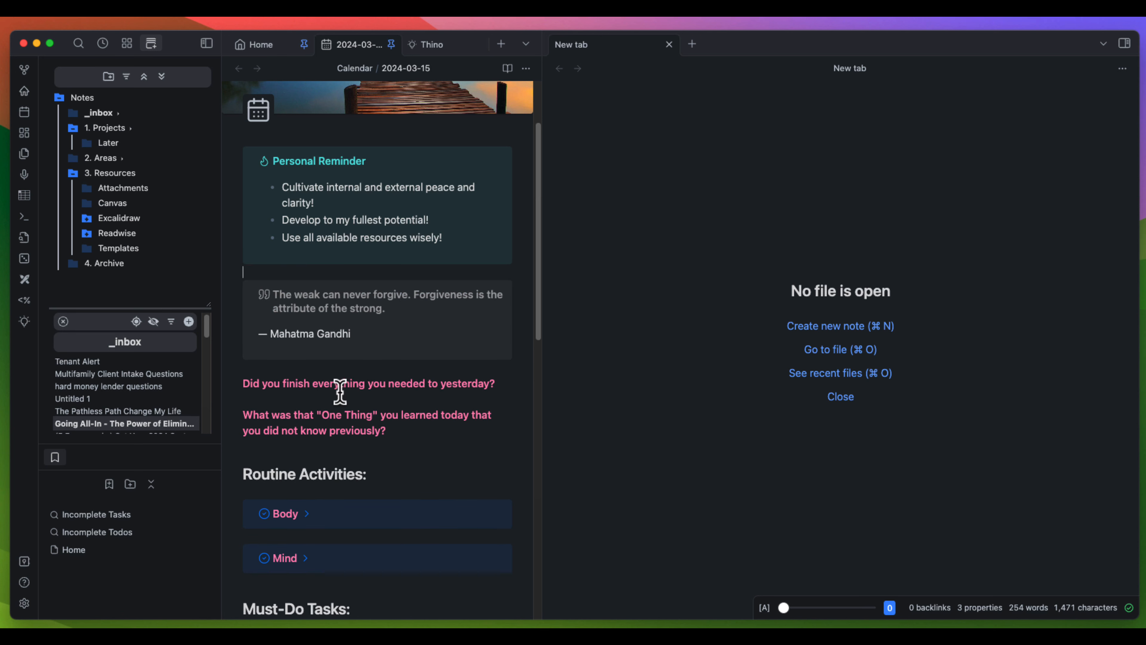
scroll(404, 409, "down", 5)
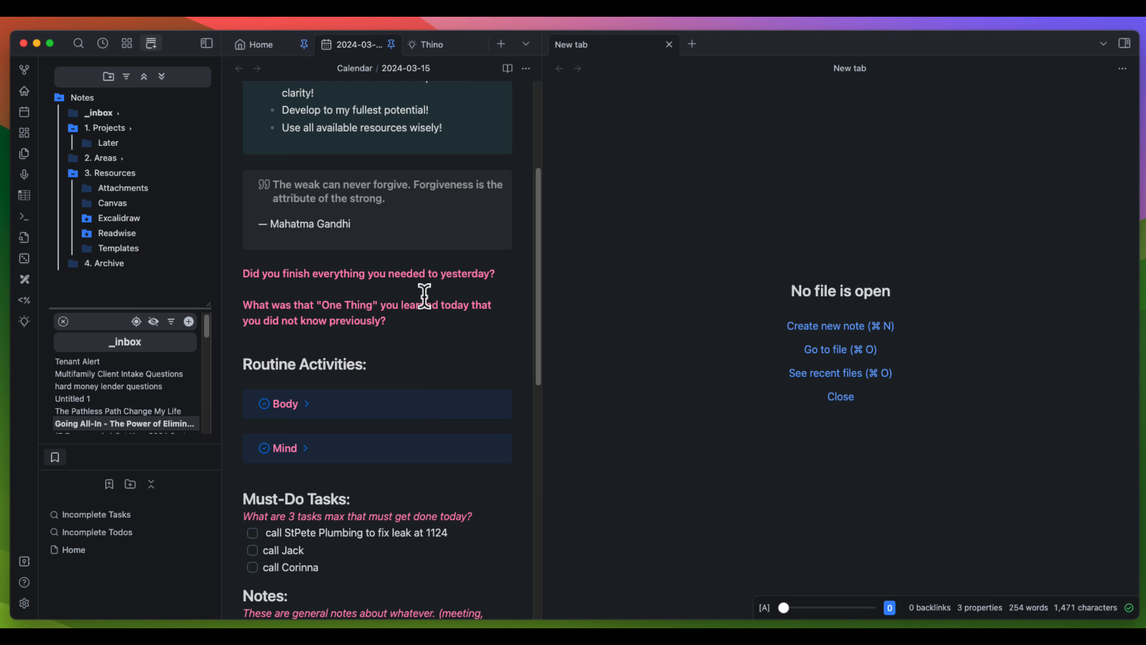
left_click(497, 274)
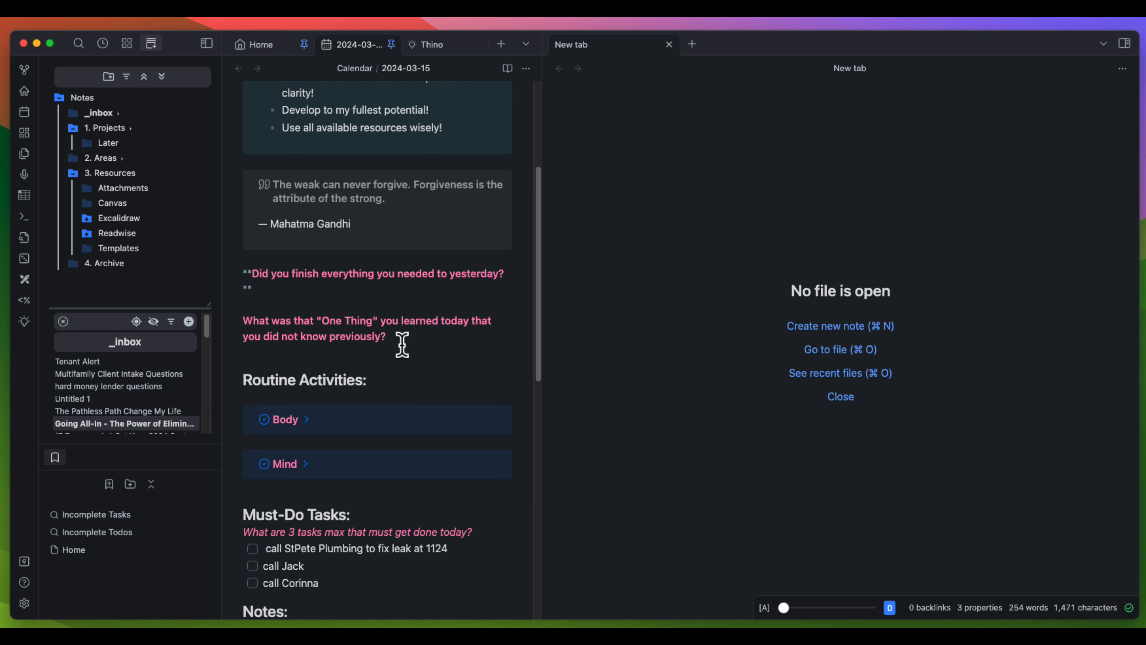
left_click(259, 321)
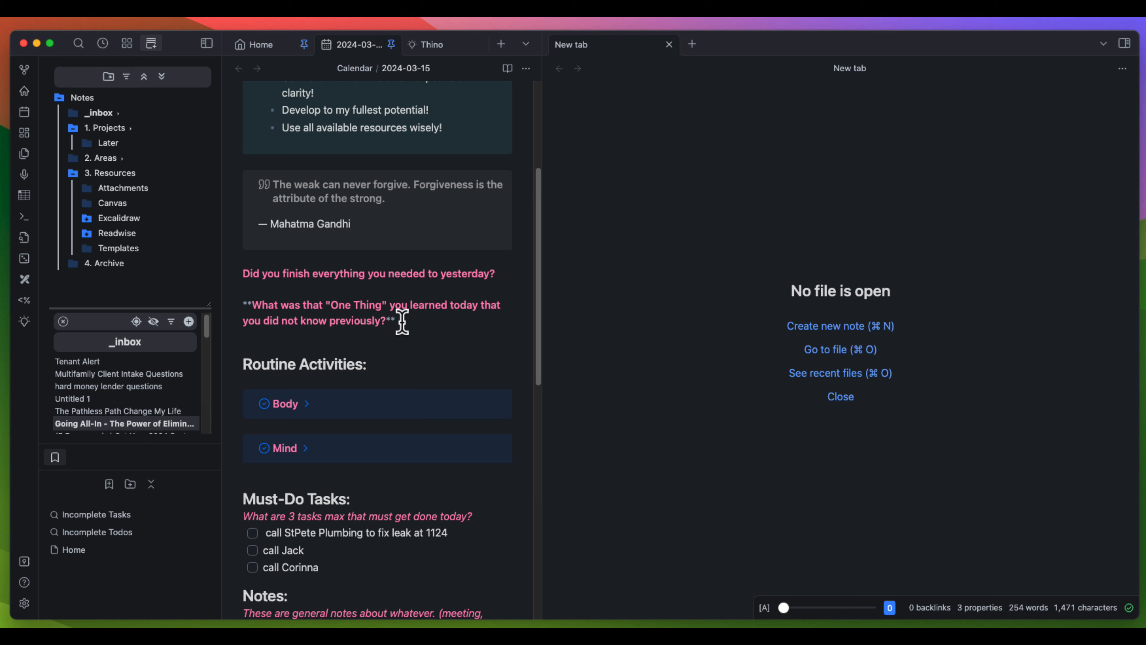
Check off Morning Workout in the Body routine and view the Mind routine's checklist, leaving both callouts collapsed
scroll(334, 422, "down", 4)
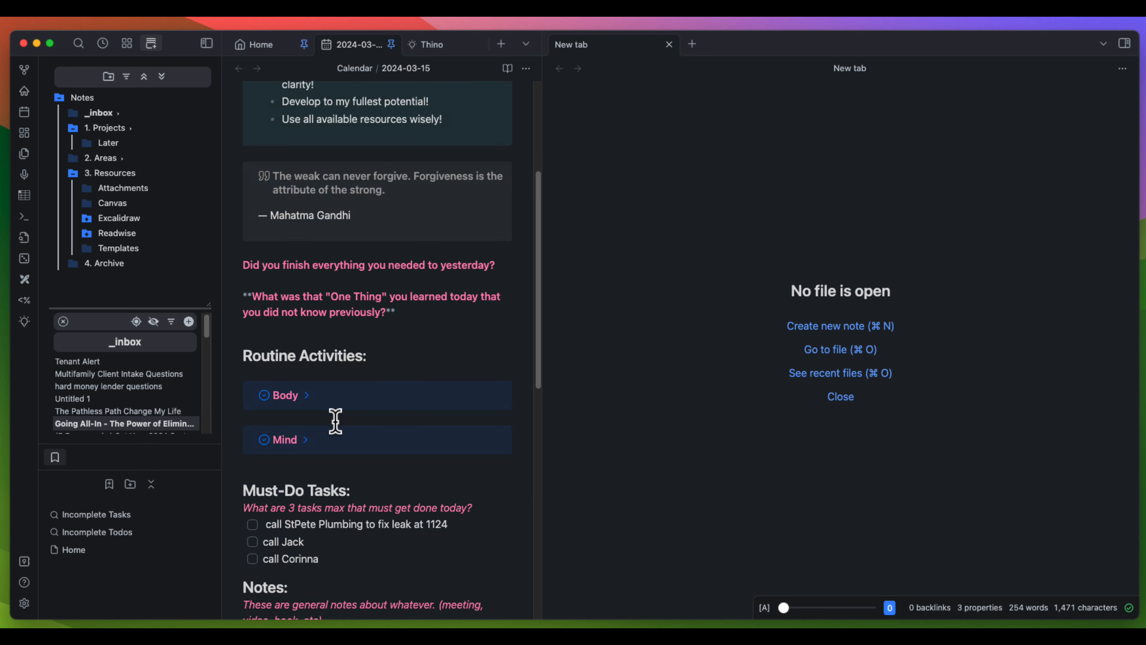
scroll(335, 424, "down", 3)
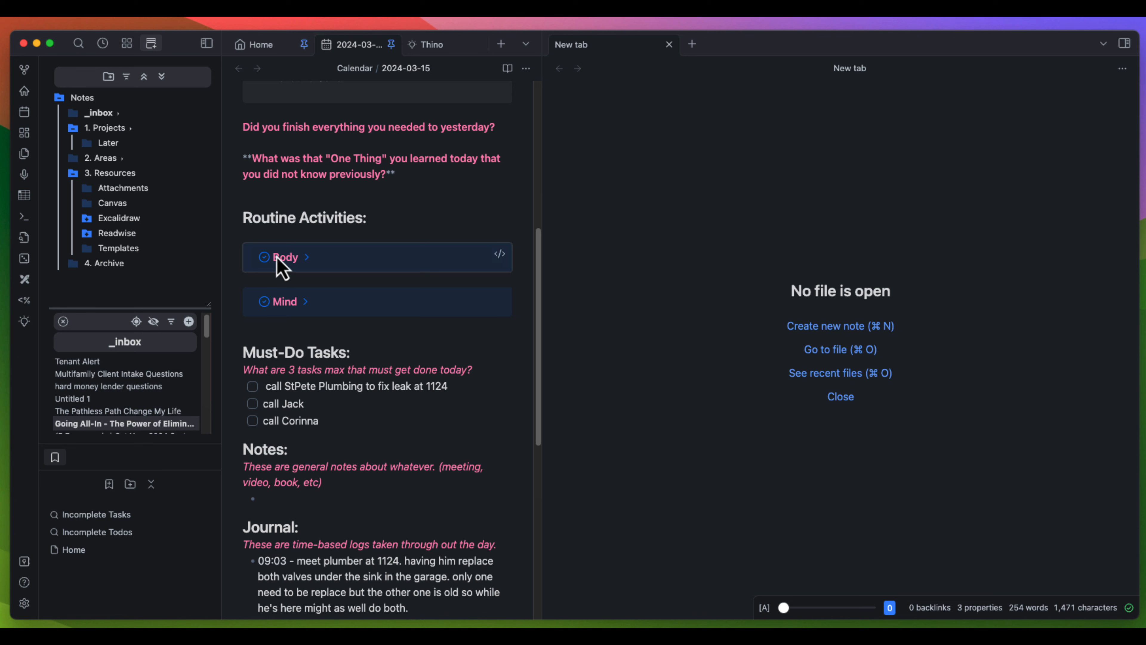
scroll(368, 326, "up", 5)
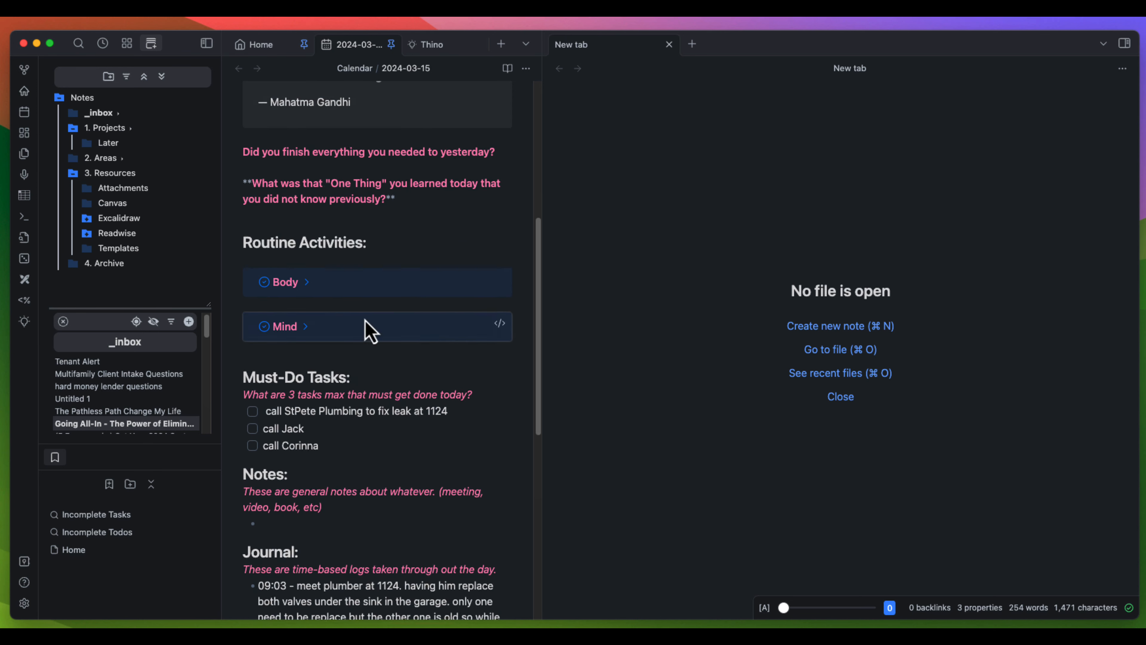
scroll(365, 316, "up", 1)
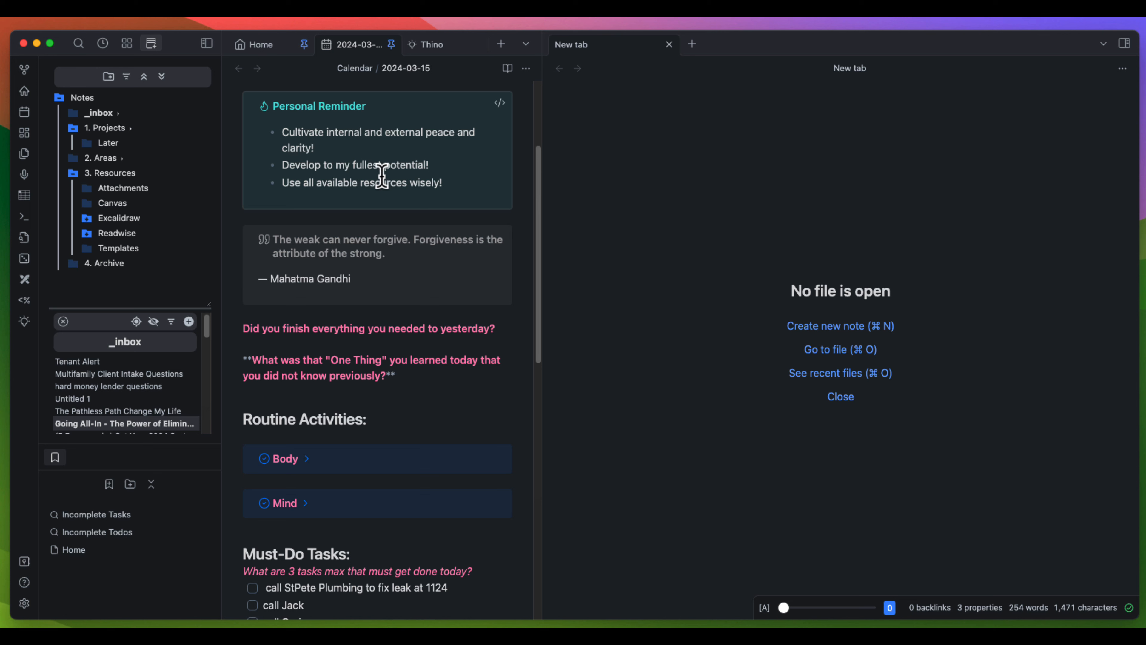
scroll(339, 361, "down", 1)
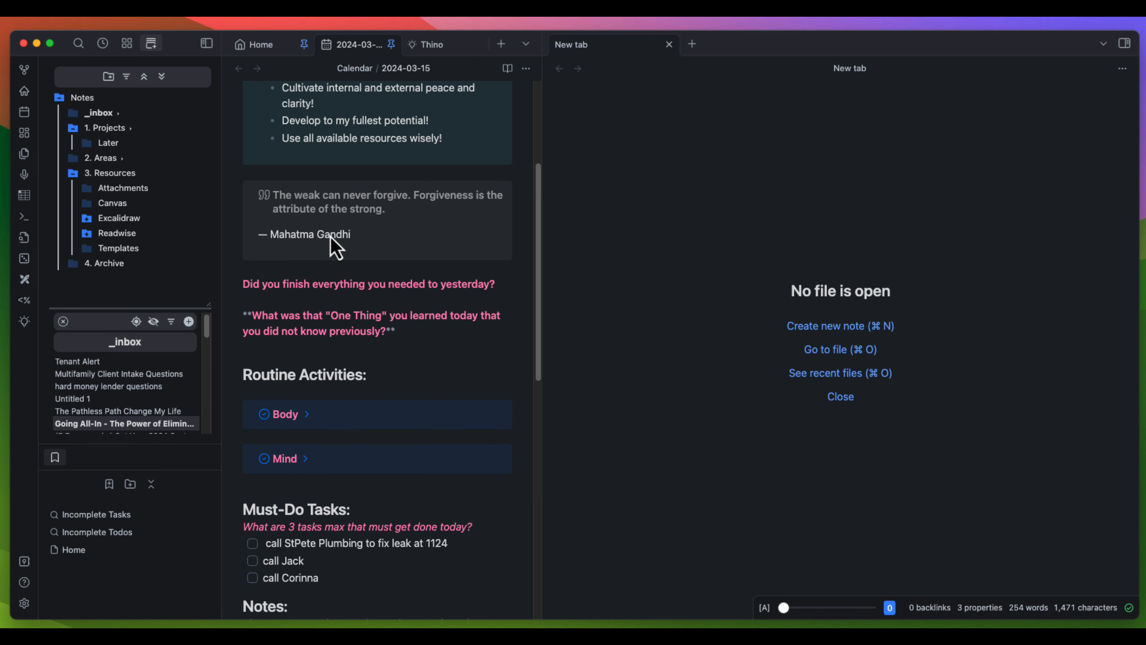
scroll(356, 380, "down", 1)
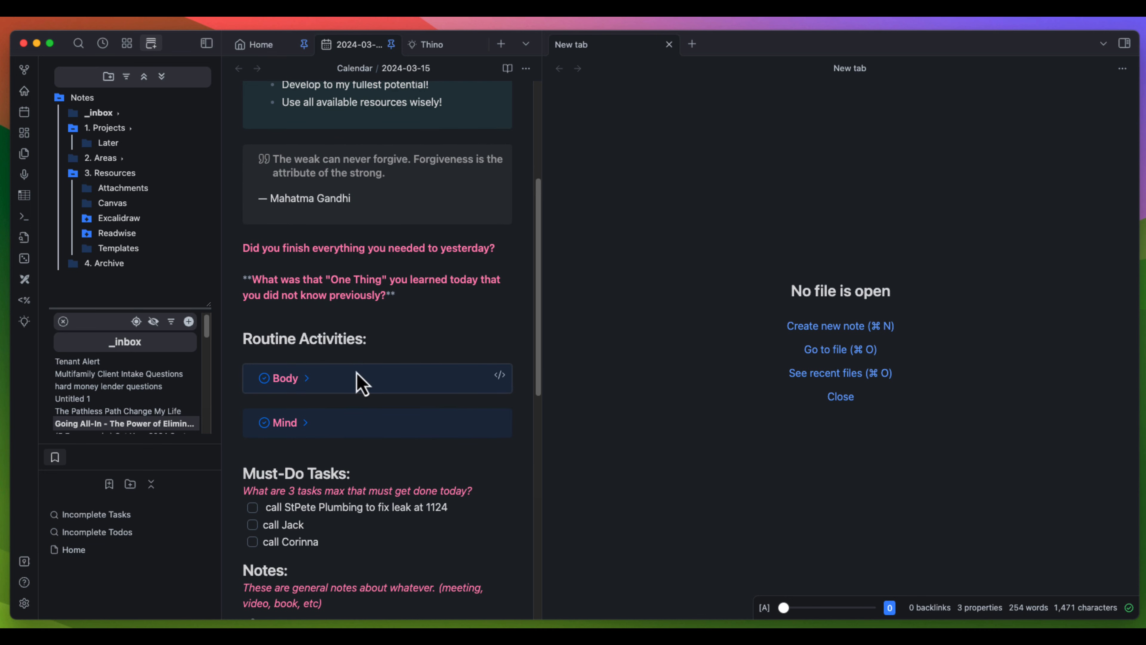
scroll(361, 384, "down", 2)
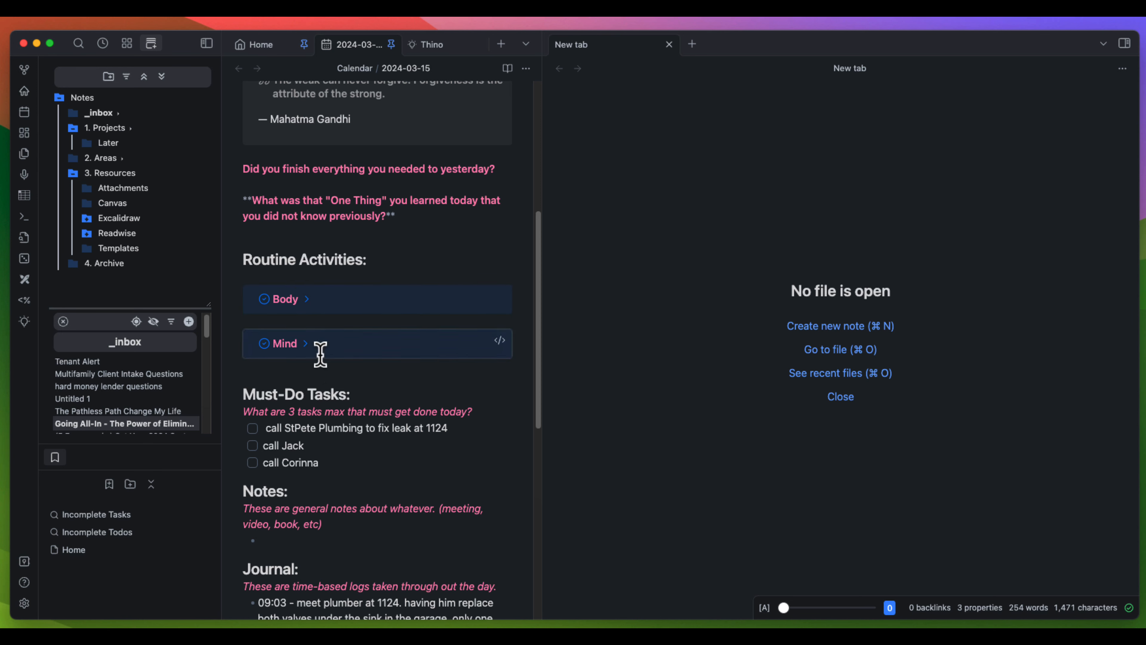
scroll(320, 354, "down", 1)
left_click(299, 271)
left_click(295, 293)
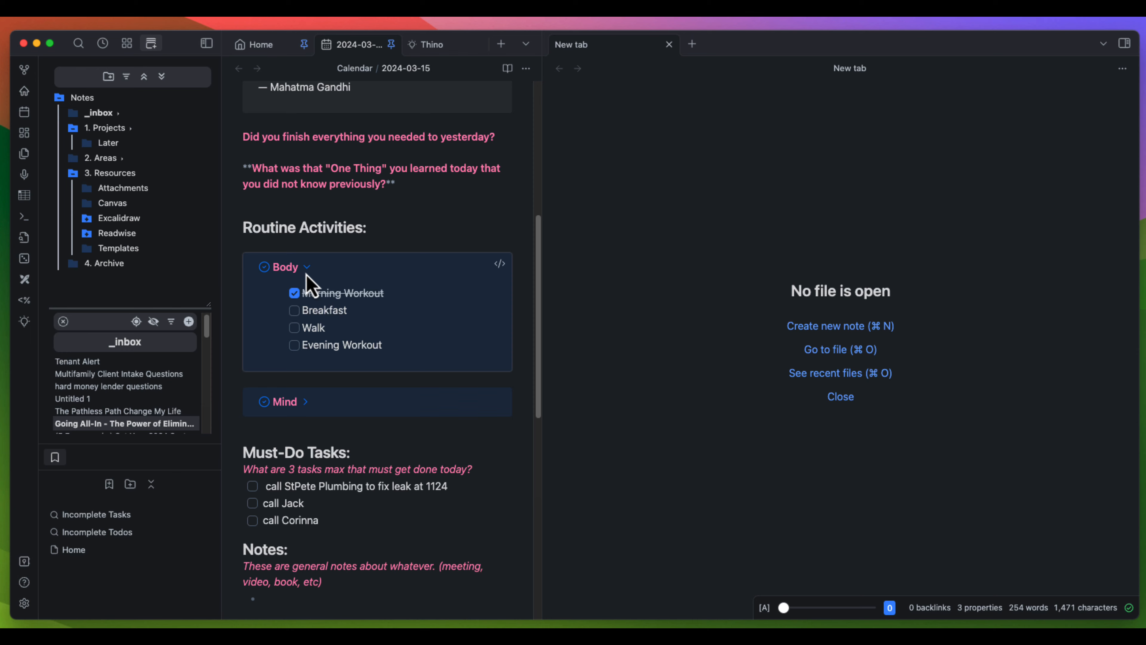
left_click(305, 270)
left_click(301, 312)
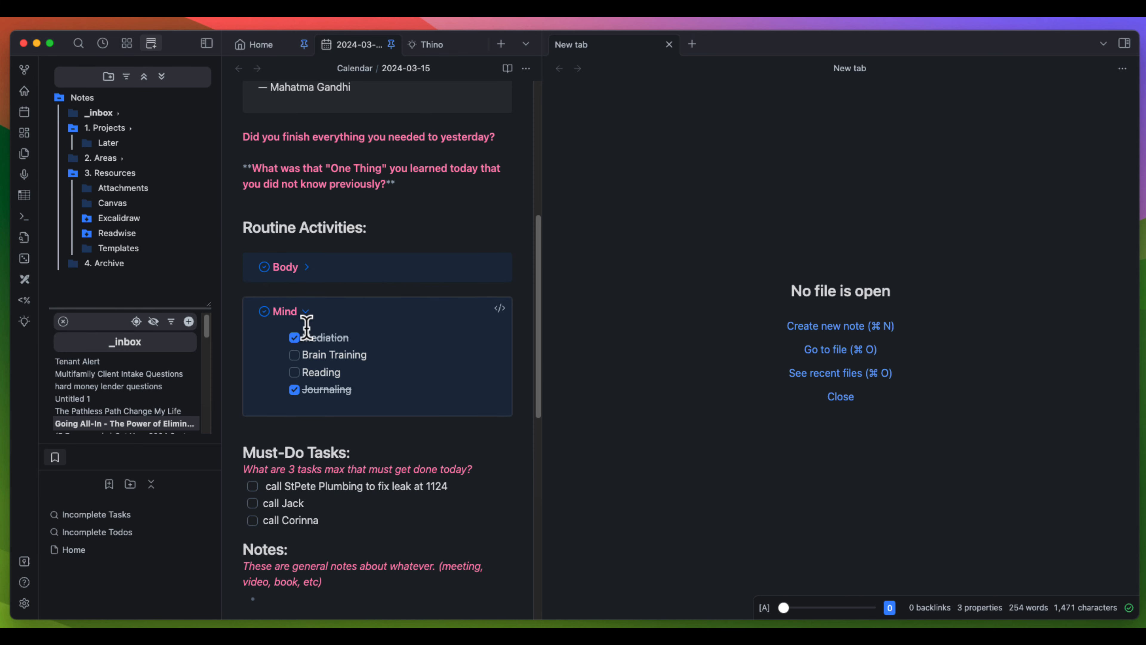
left_click(307, 312)
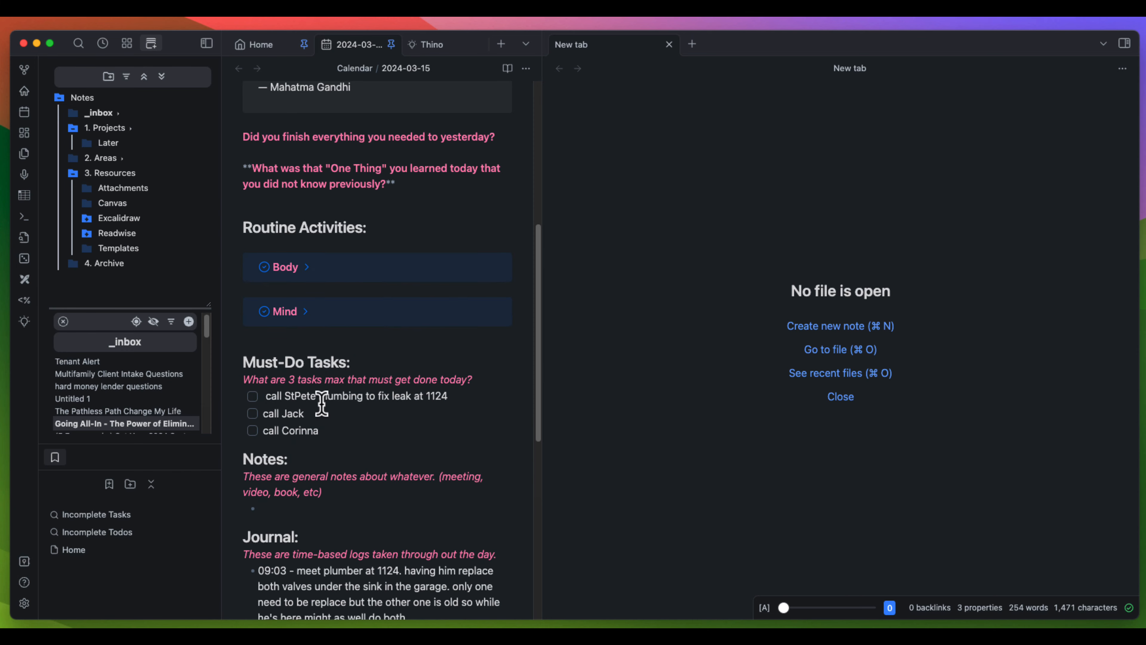
Review the Must-Do Tasks, Notes and Journal sections, placing the cursor in the empty bullet under Notes
scroll(299, 456, "down", 3)
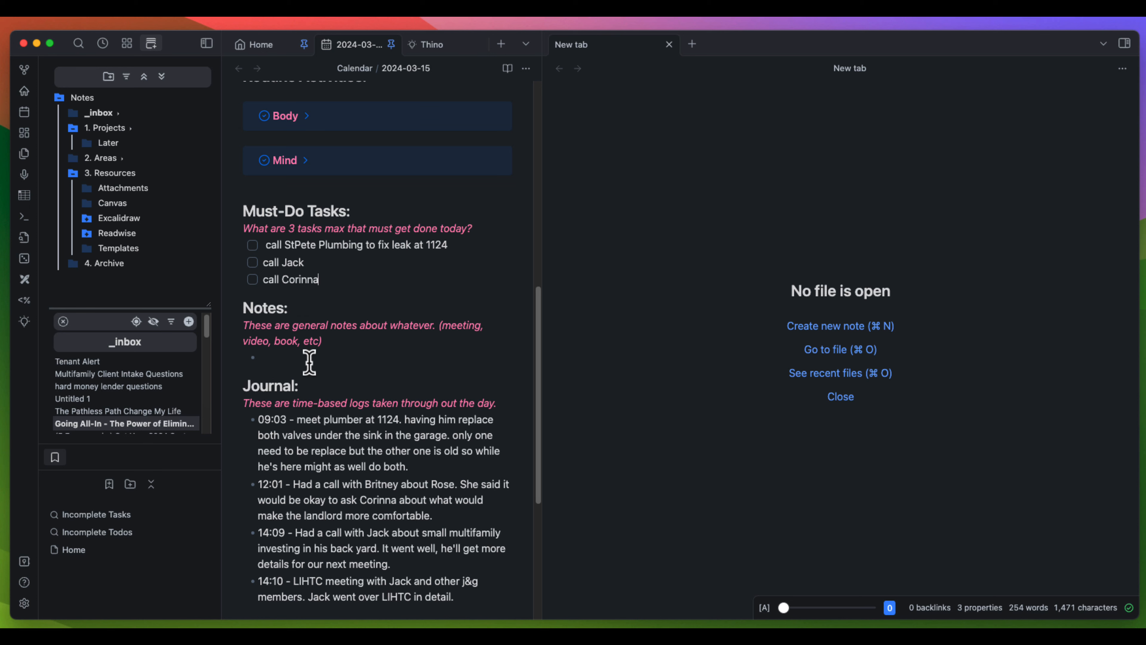
scroll(310, 361, "up", 1)
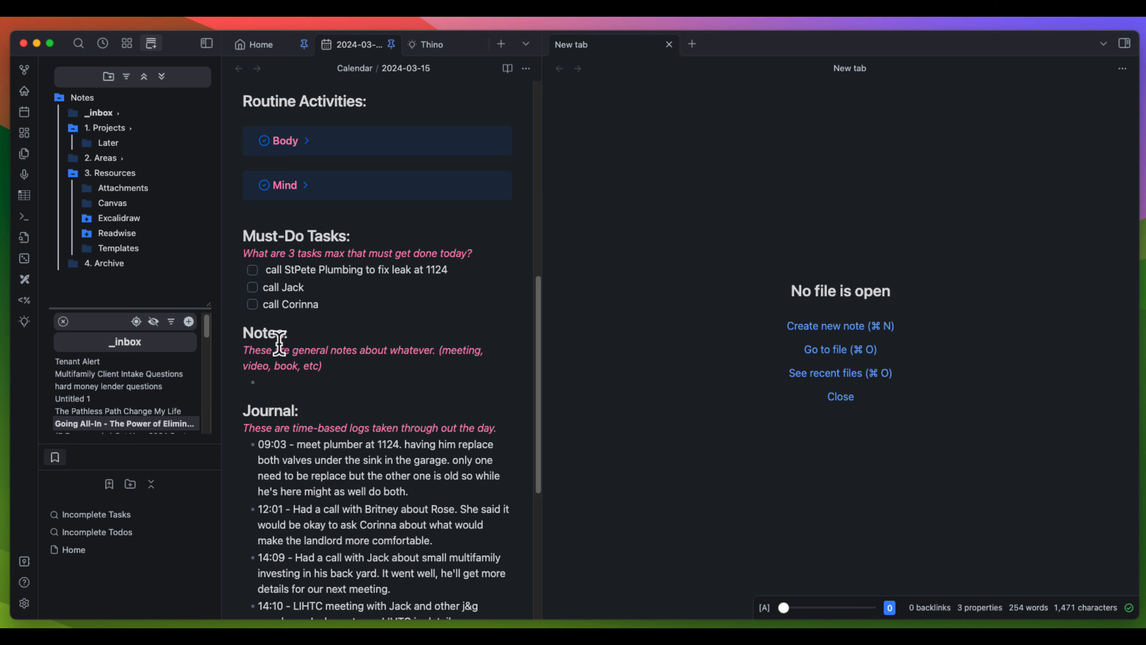
left_click(275, 357)
left_click(279, 387)
scroll(299, 530, "up", 3)
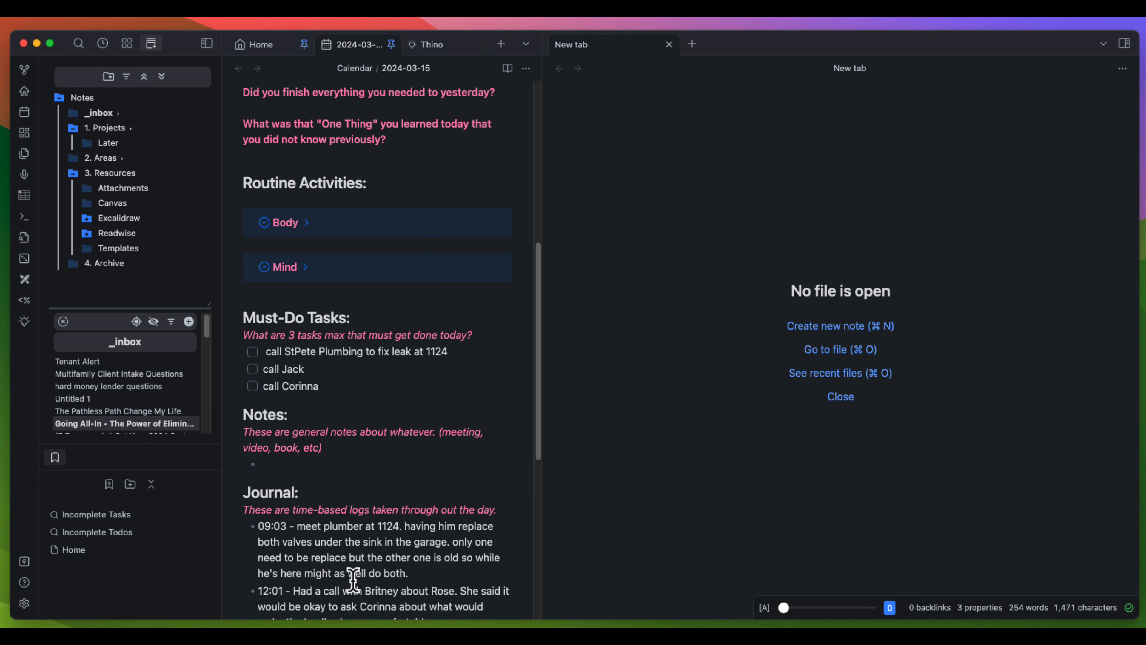
scroll(355, 583, "up", 1)
scroll(355, 582, "up", 3)
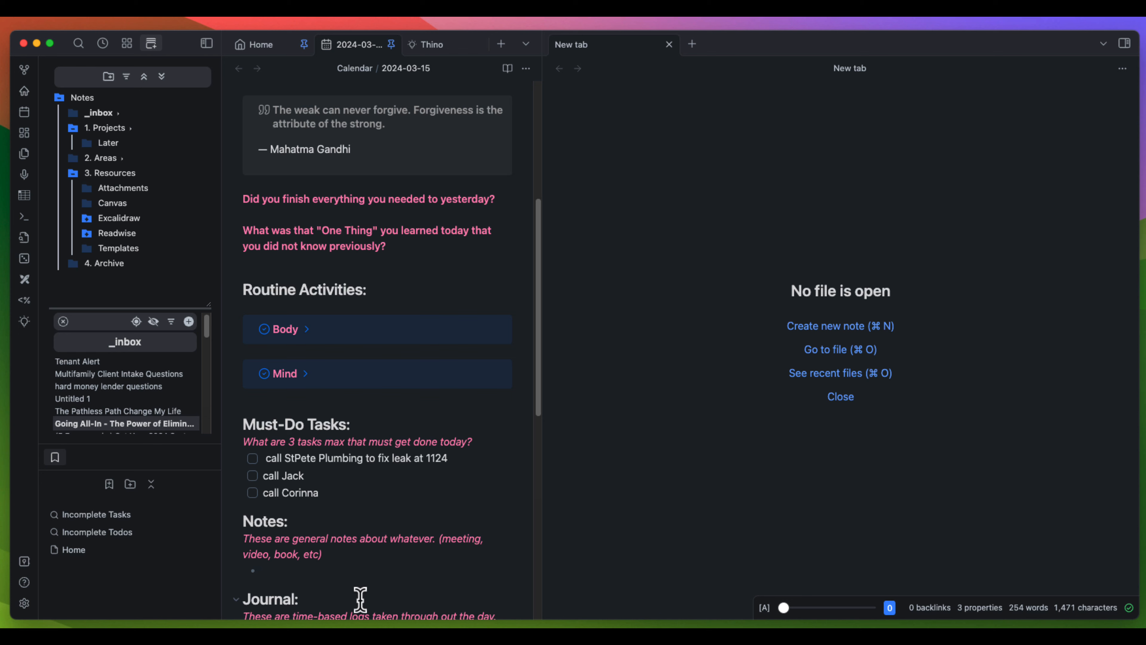
Compare the entries in the Thino view with the time-stamped Journal entries of the 2024-03-15 daily note
key("ctrl+Tab")
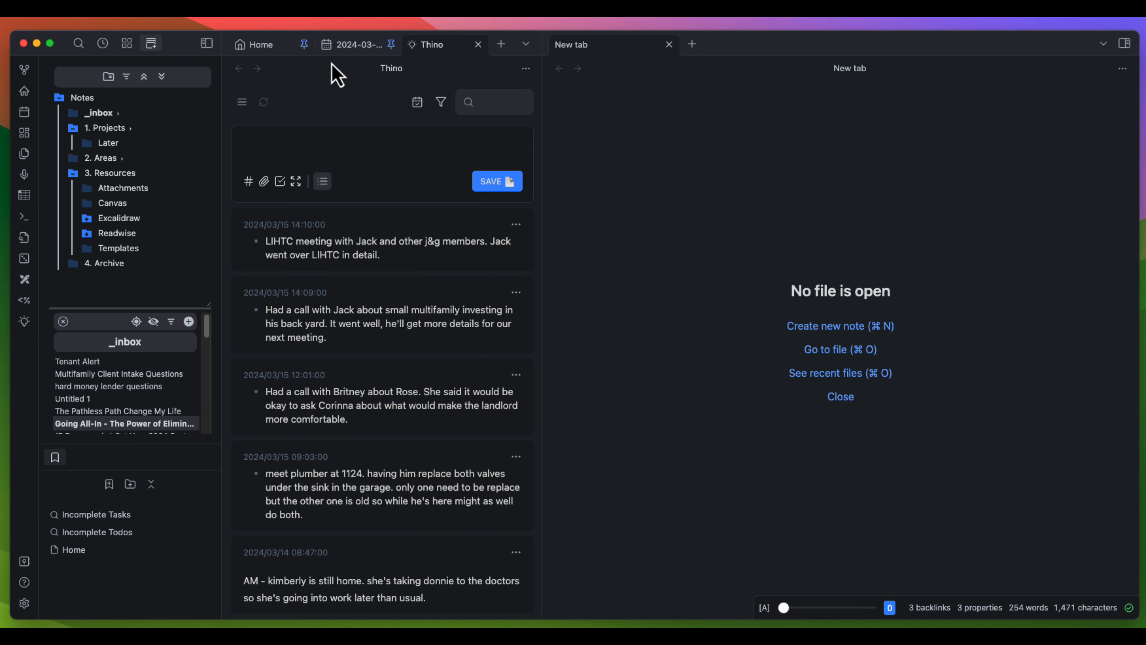
left_click(346, 45)
scroll(365, 488, "down", 2)
scroll(364, 484, "down", 5)
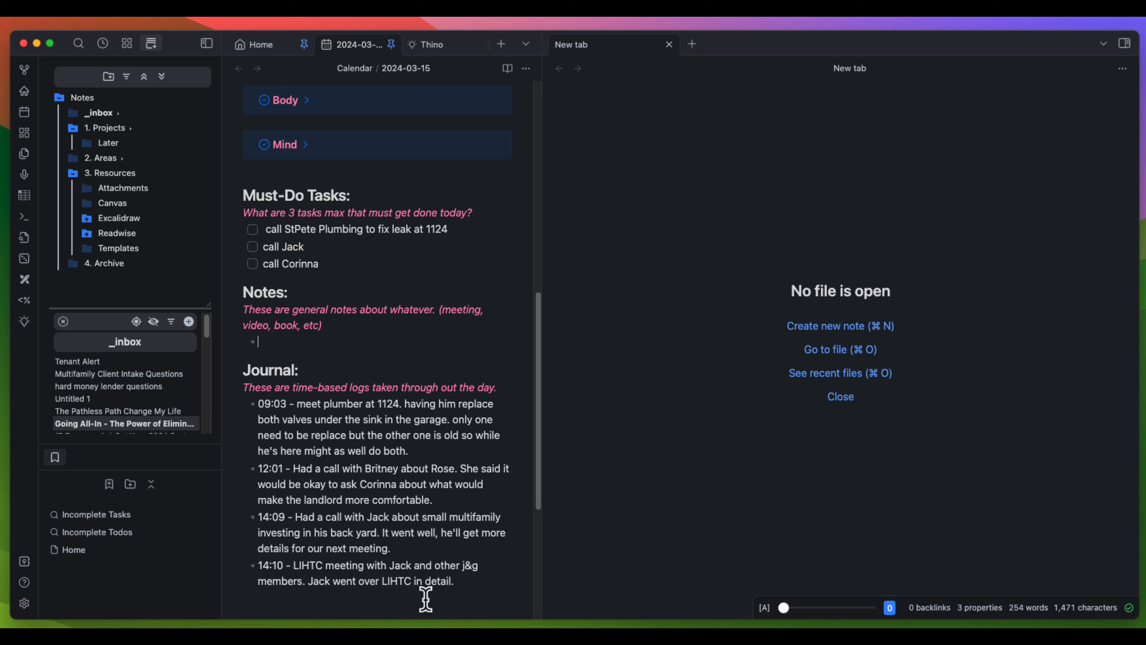
left_click(463, 578)
scroll(454, 573, "up", 10)
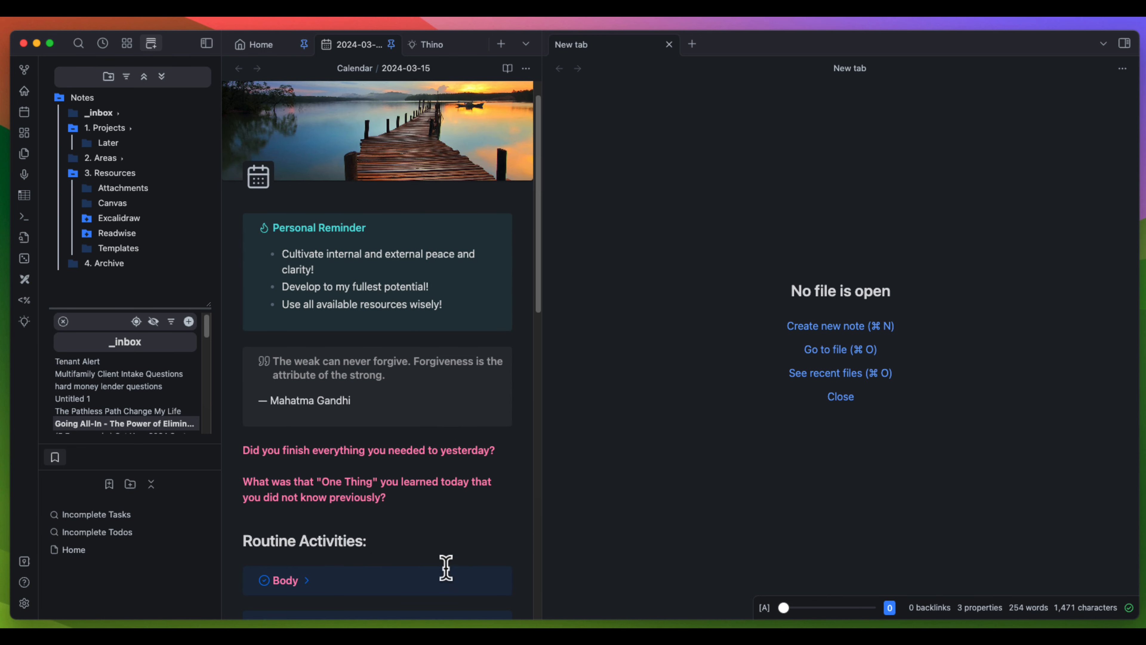
Save a new bulleted Thino entry reading "this is a test note from thino"
left_click(431, 47)
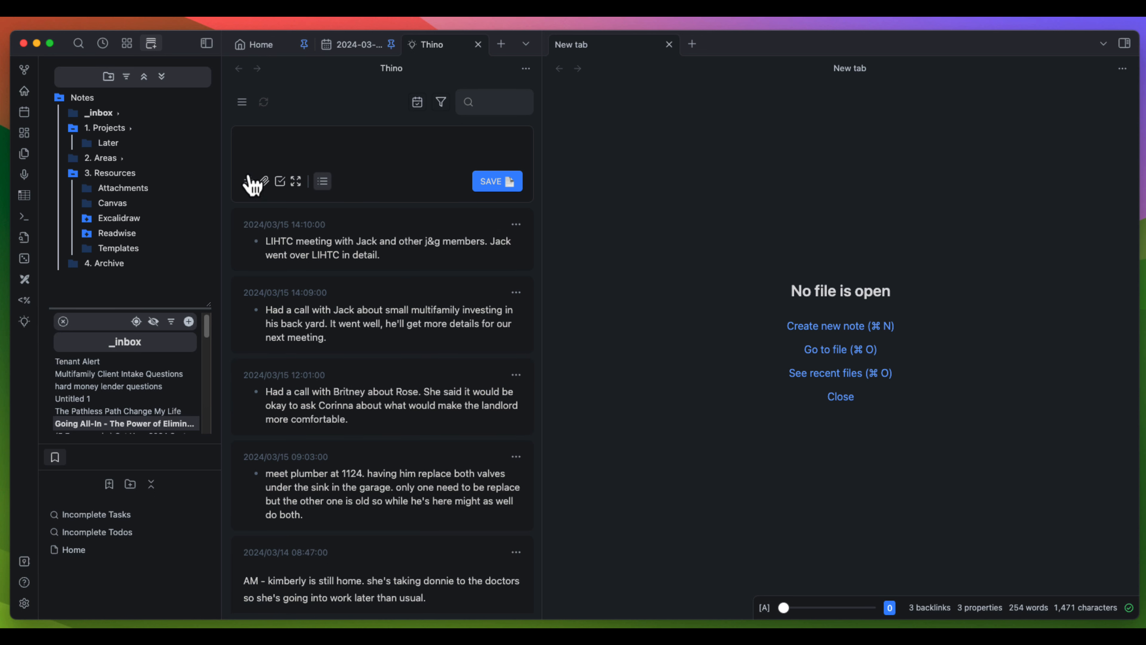
left_click(260, 141)
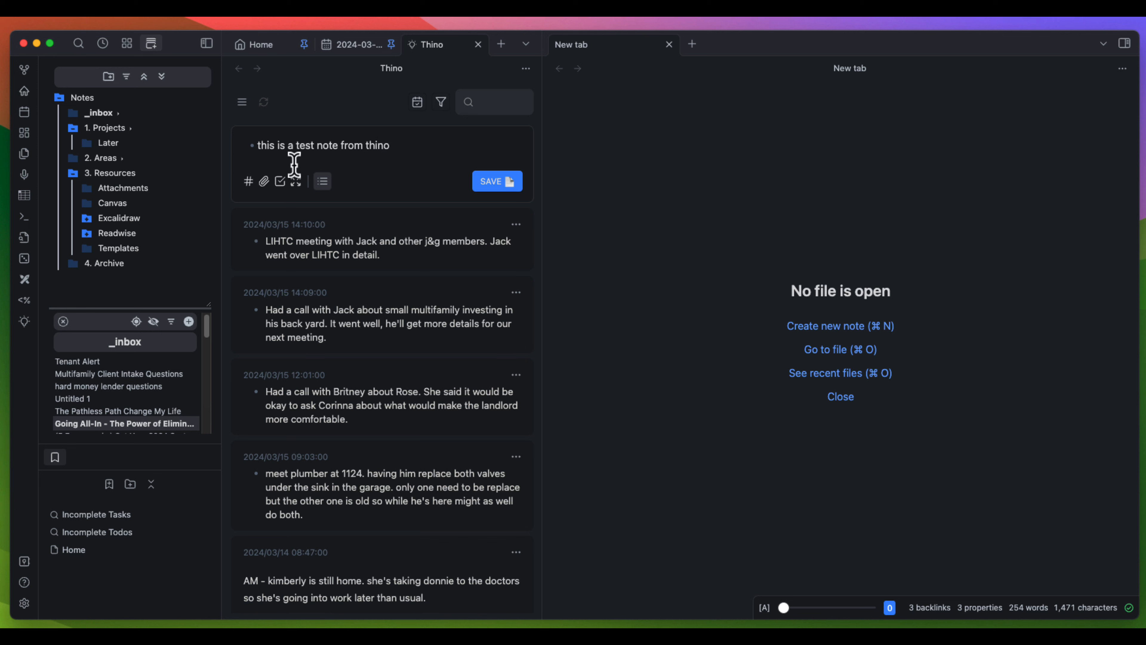
key("super+Return")
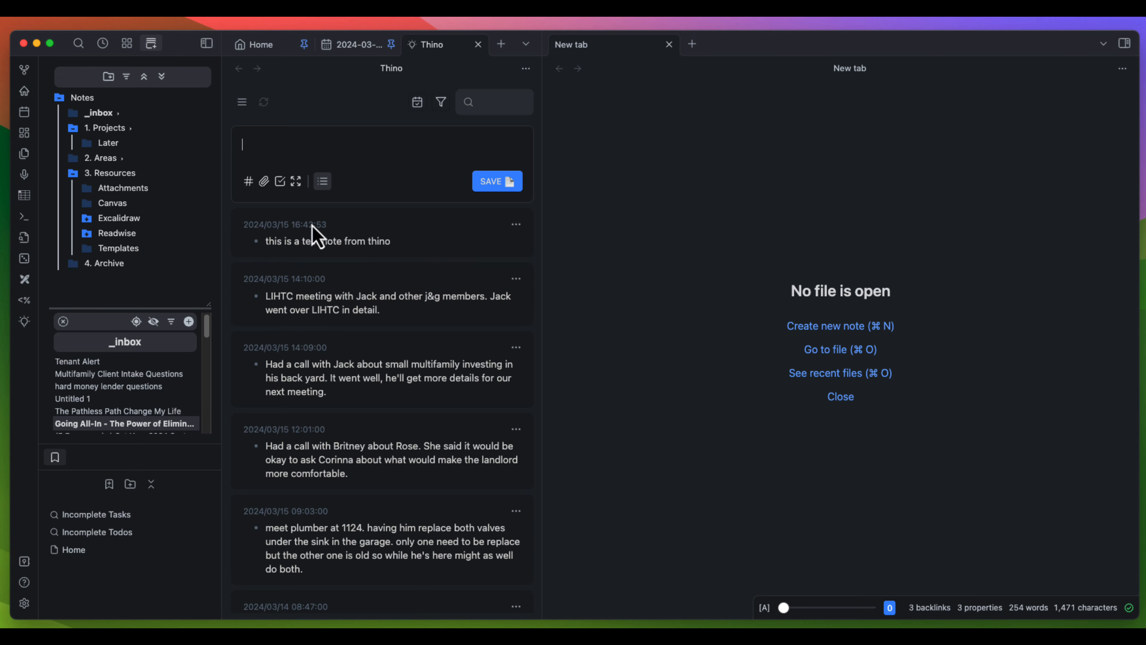
Check the end of the Journal section in the 2024-03-15 daily note for the new time-stamped Thino entry
left_click(364, 44)
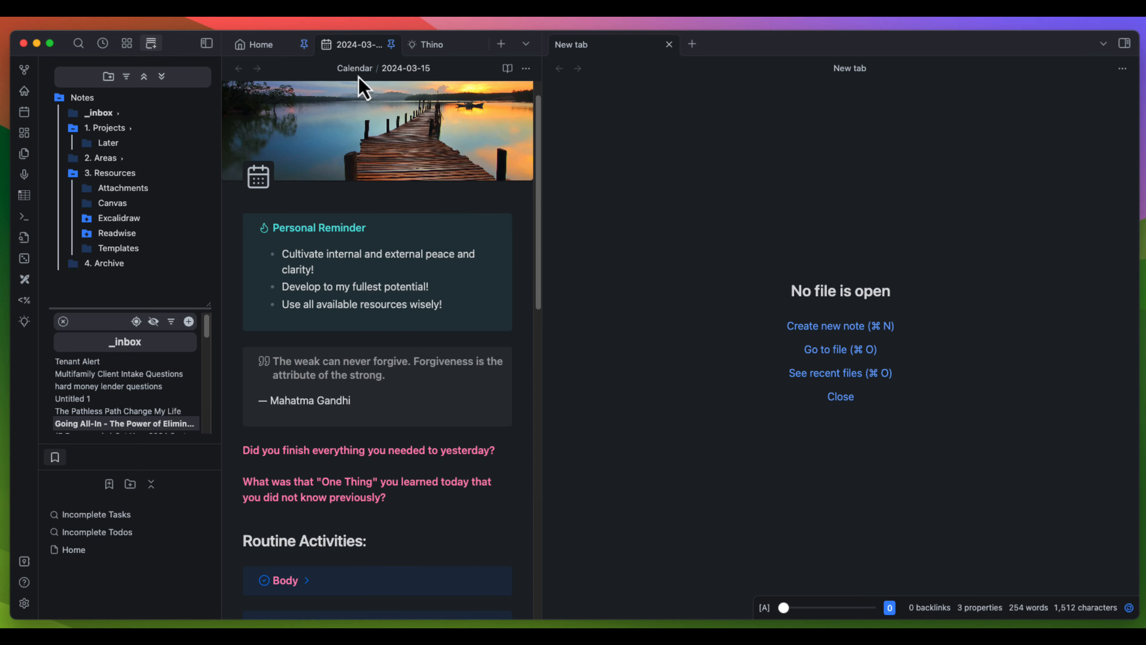
scroll(377, 448, "down", 2)
scroll(382, 455, "down", 10)
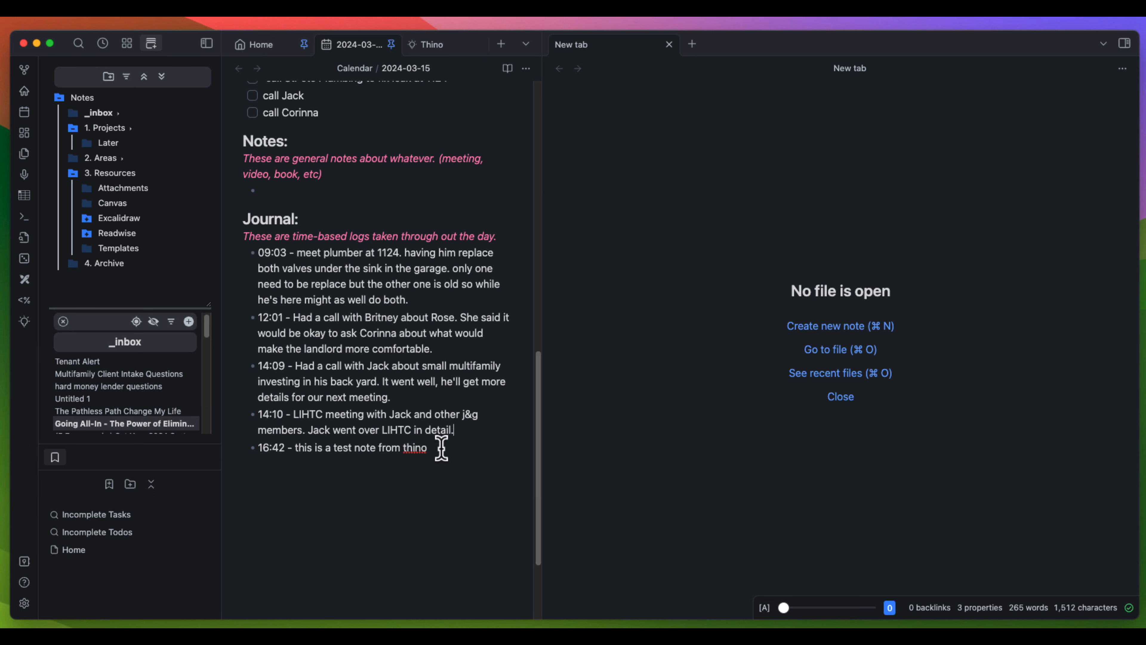
left_click_drag(430, 446, 278, 453)
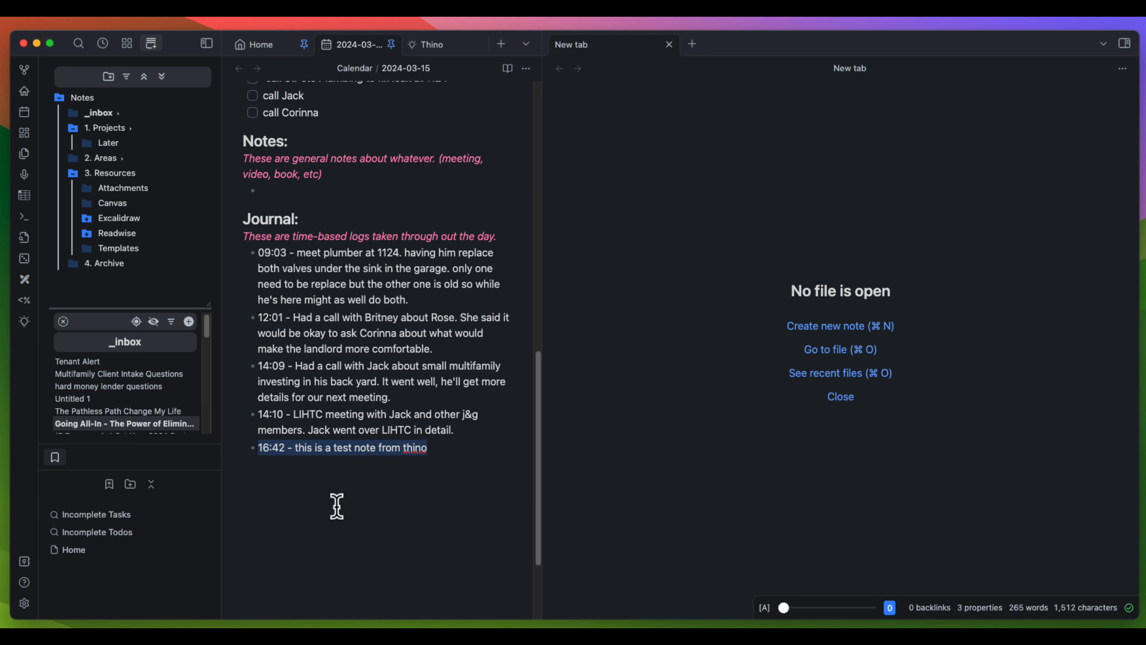
left_click(322, 450)
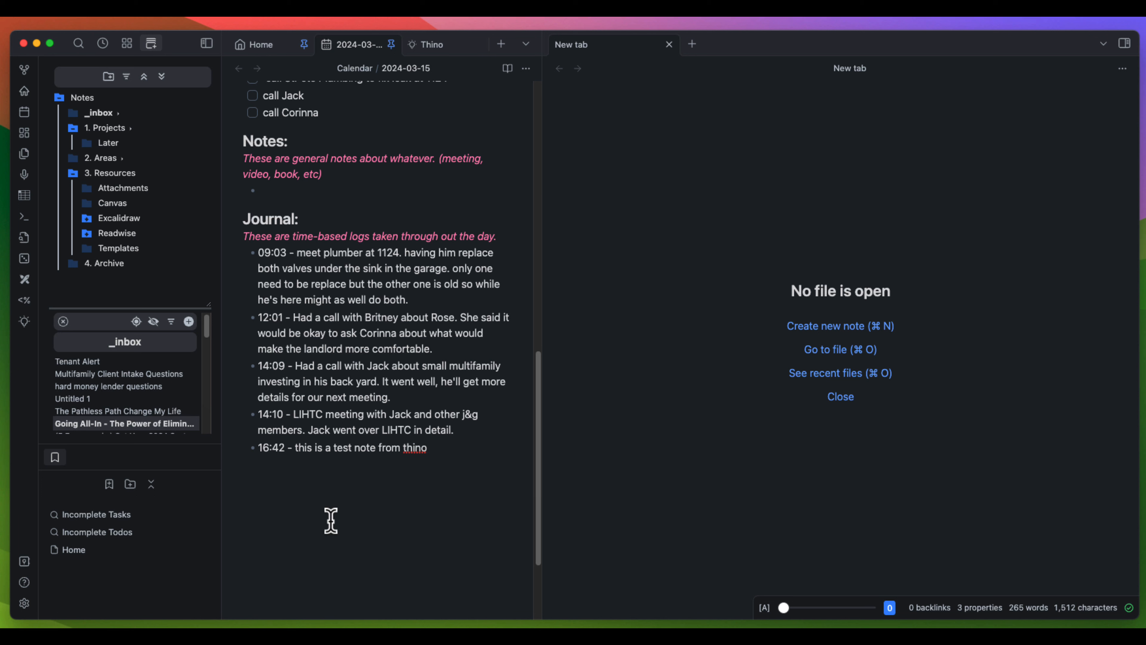
double_click(279, 448)
Search the available commands for "time" and close the command list without running one
key("super+p")
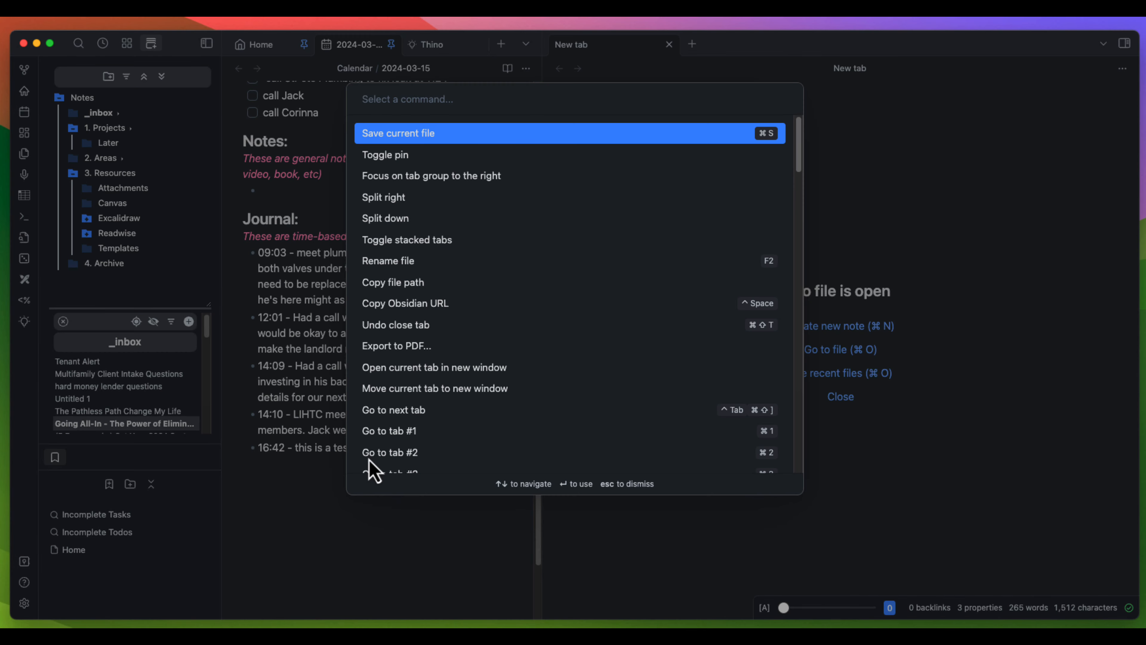
type("time")
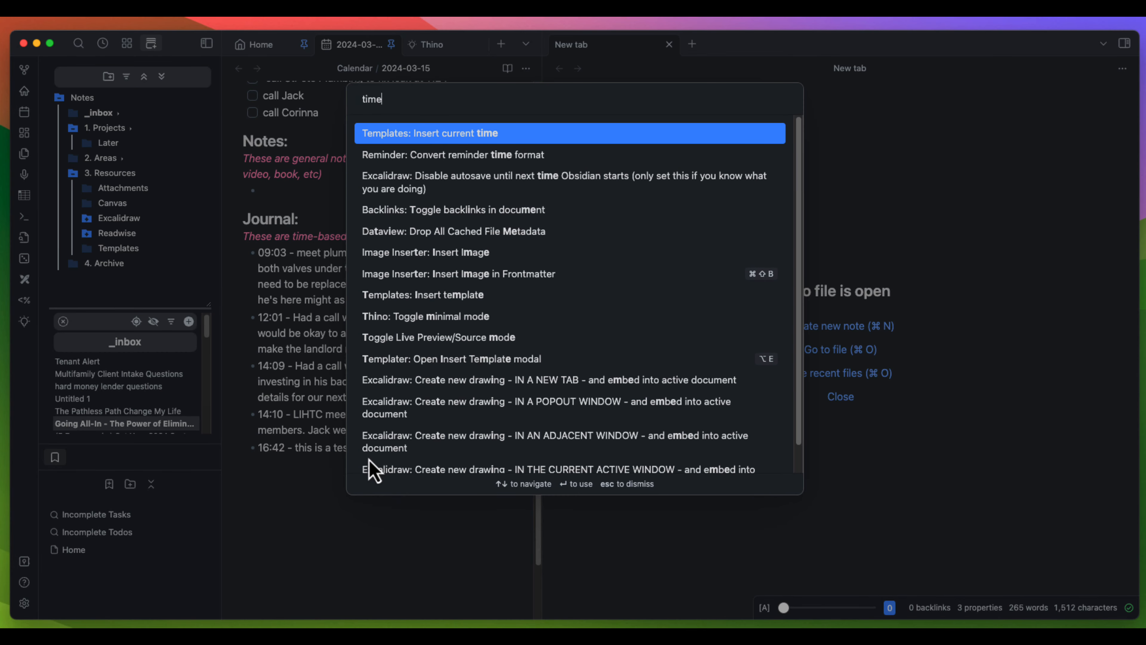
key("BackSpace")
key("BackSpace")
key("BackSpace")
key("BackSpace")
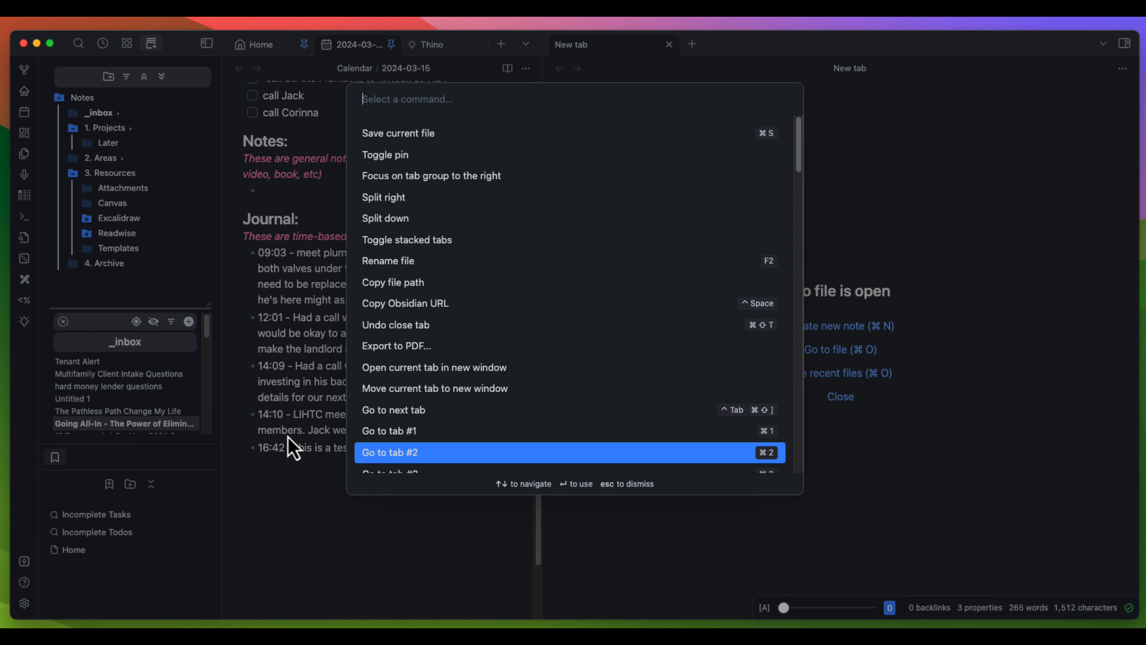
left_click(288, 447)
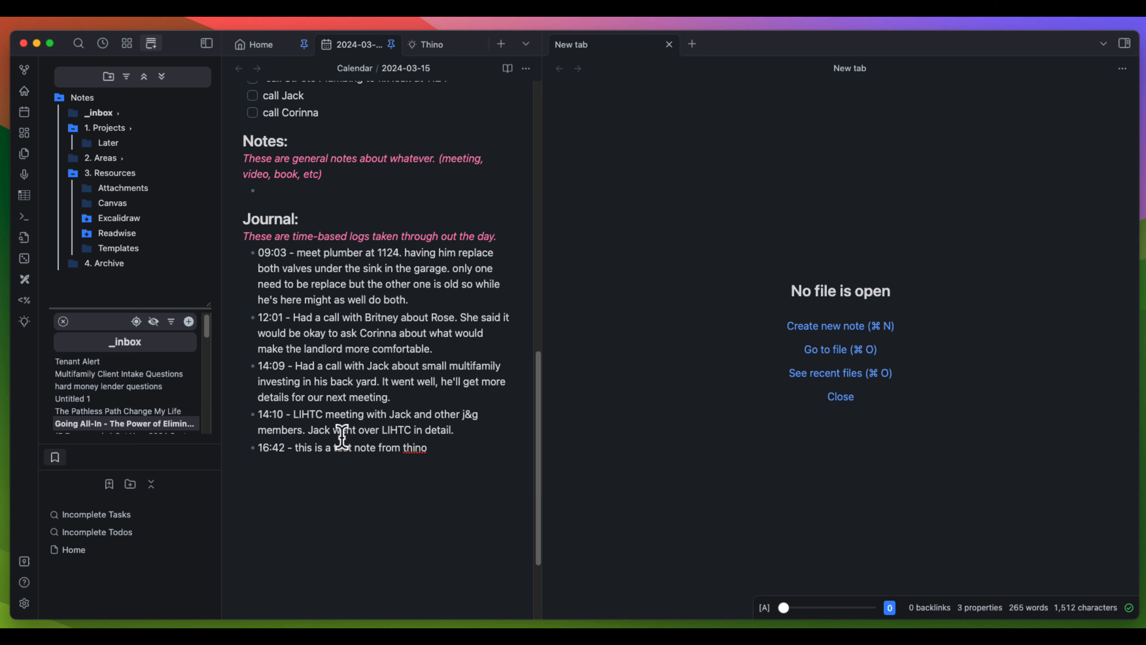
Compare the test note in Thino with its Journal line in the daily note, and view the Thino tab's window and split options
left_click(441, 449)
double_click(318, 448)
left_click(431, 44)
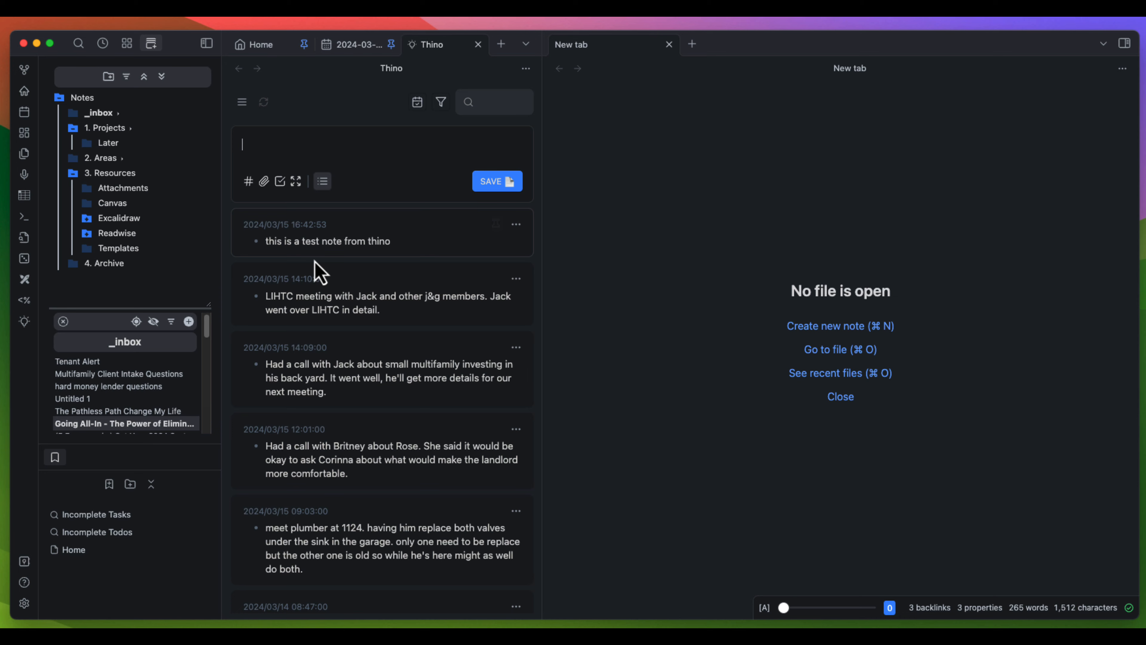
left_click(630, 160)
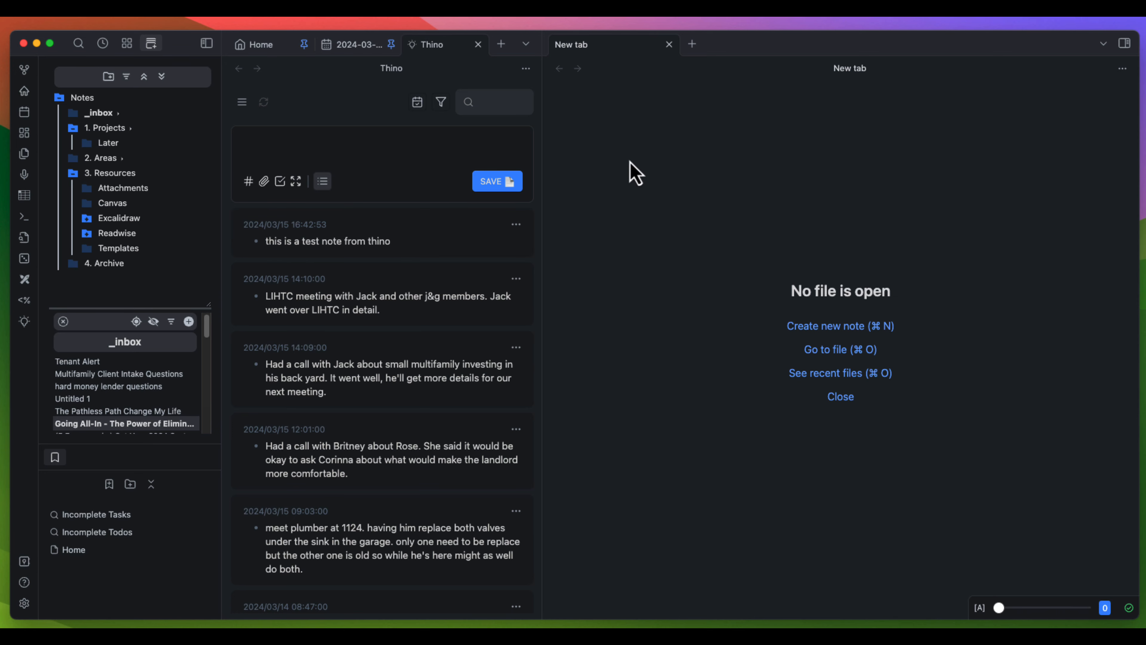
left_click(376, 51)
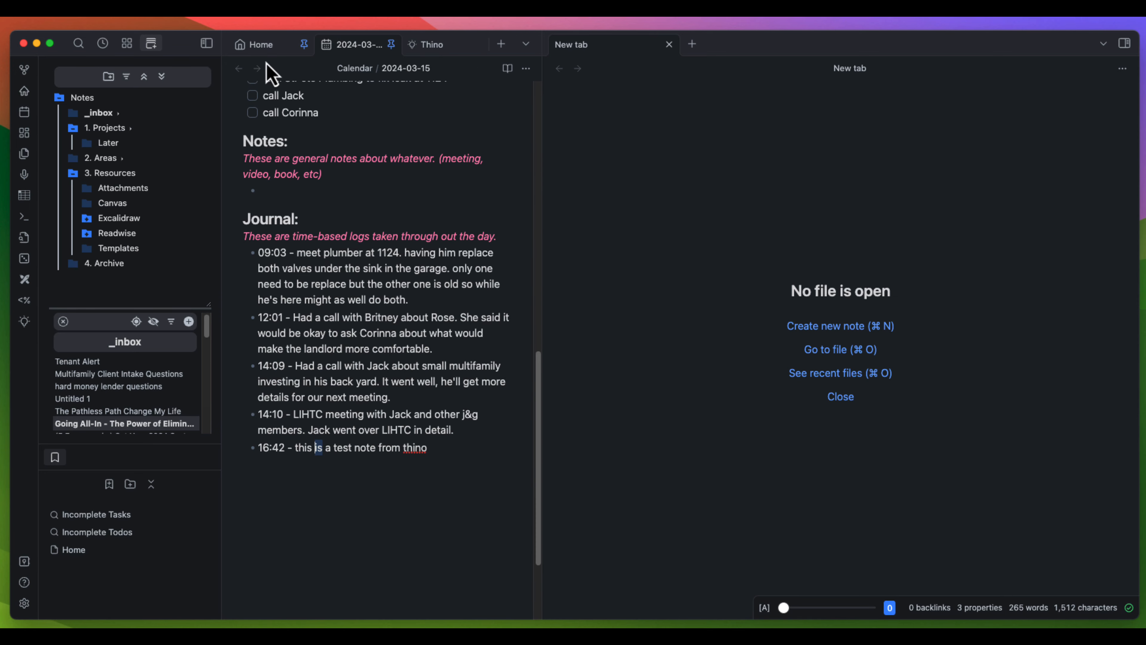
left_click(263, 53)
left_click(350, 49)
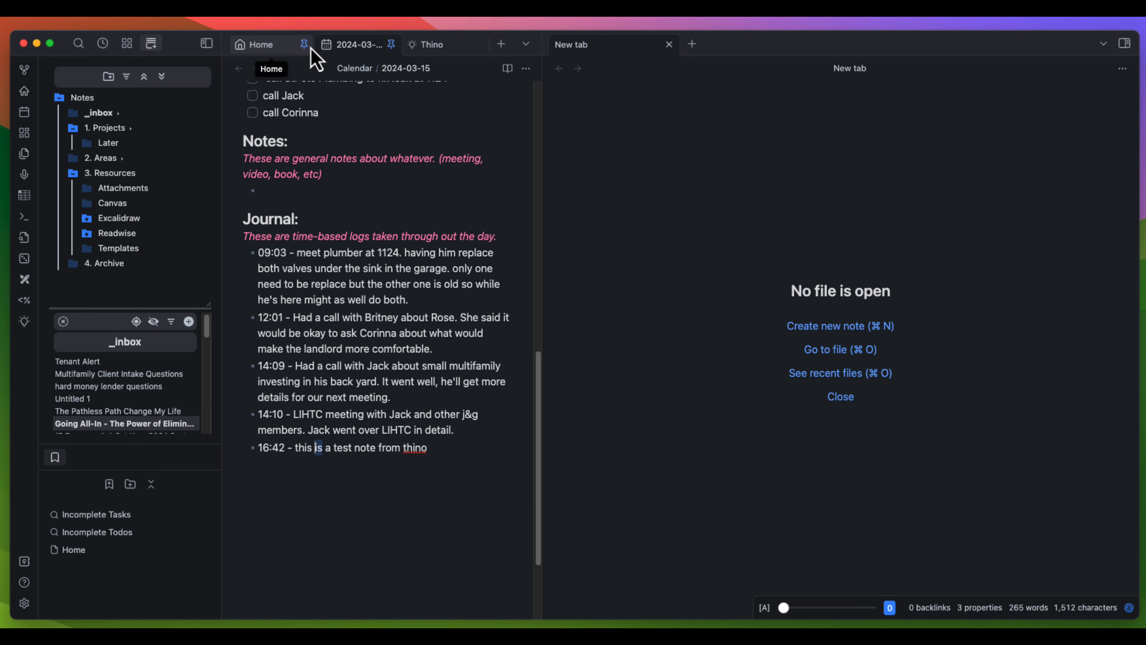
left_click(430, 45)
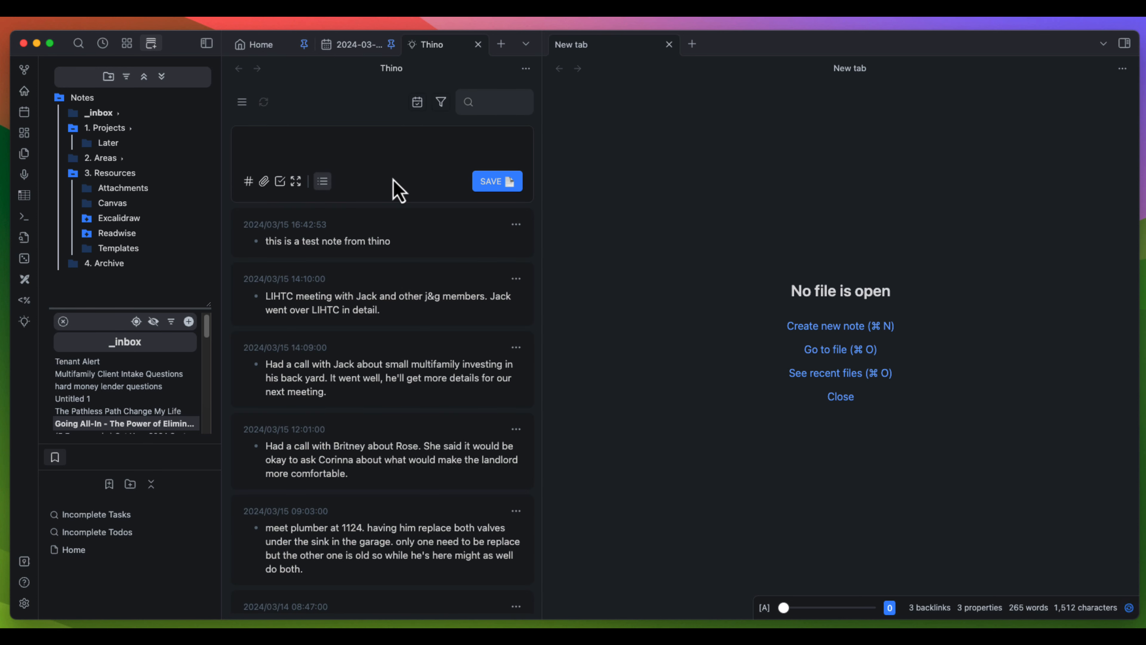
right_click(444, 46)
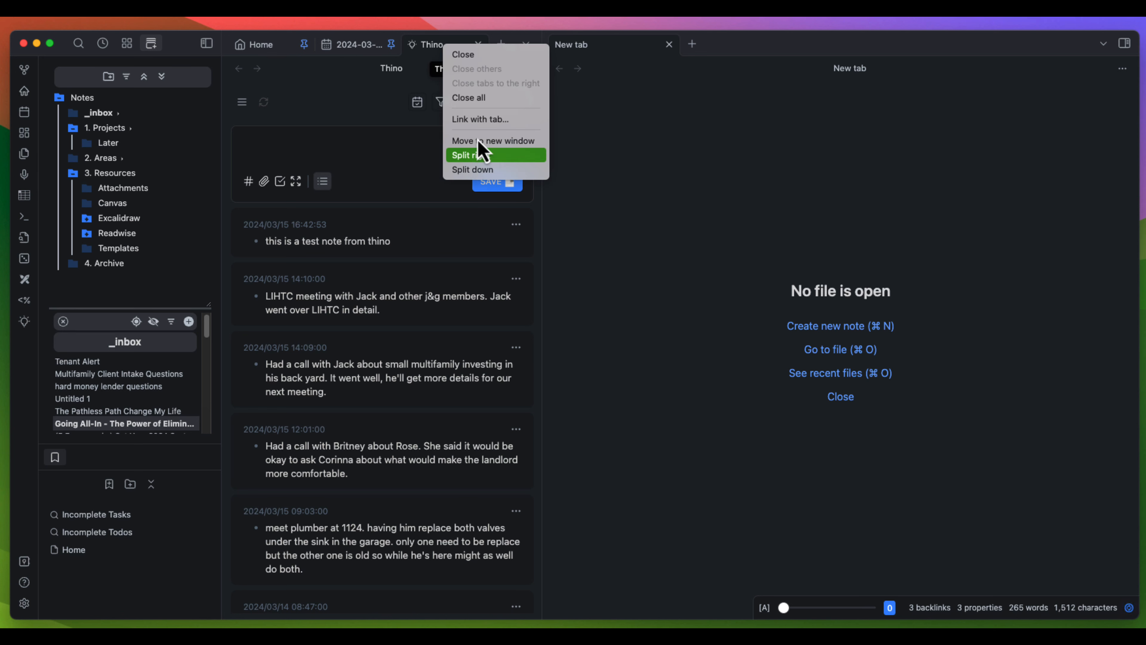
left_click(423, 52)
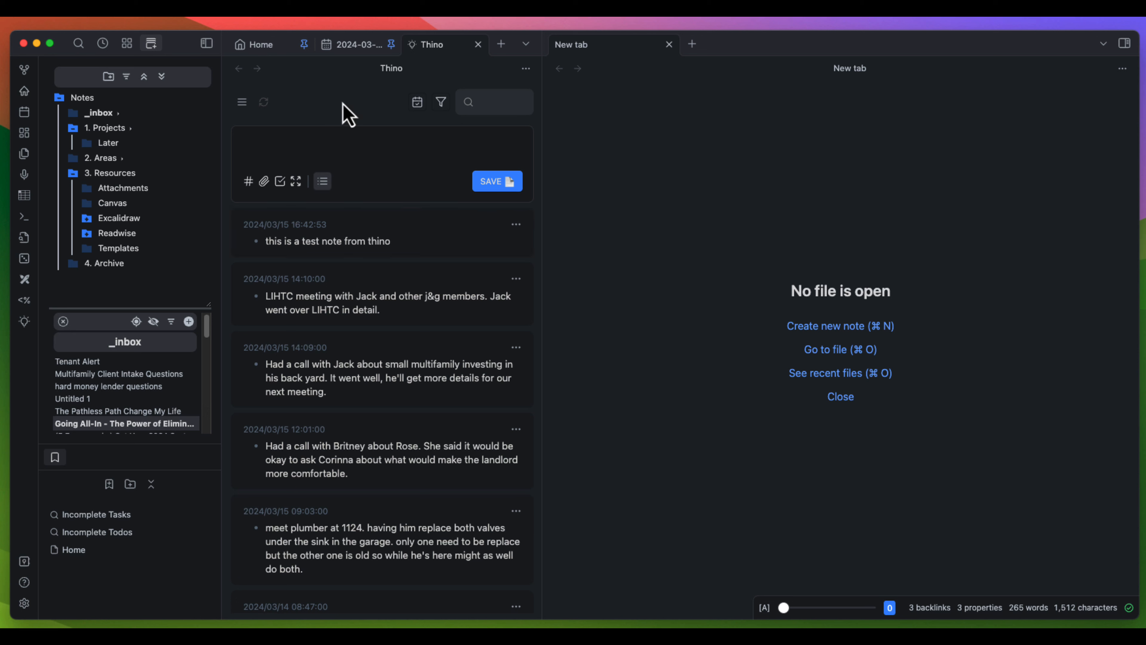
Expand the collapsed sidebar containing the calendar and switch it to the task list
left_click(627, 201)
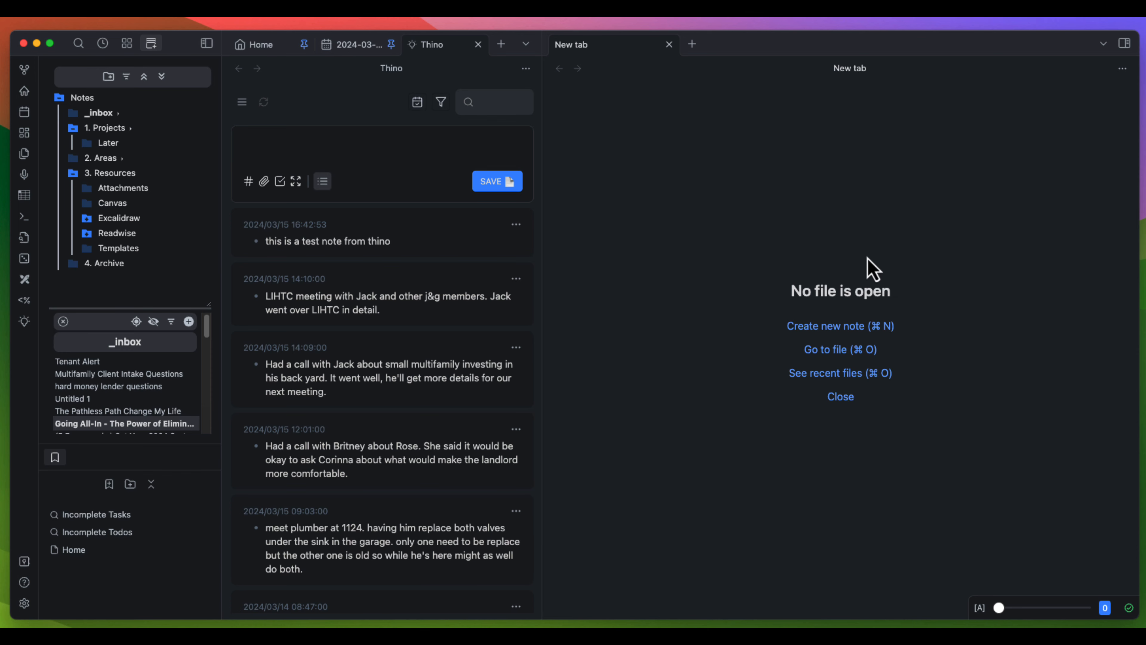
left_click(1124, 44)
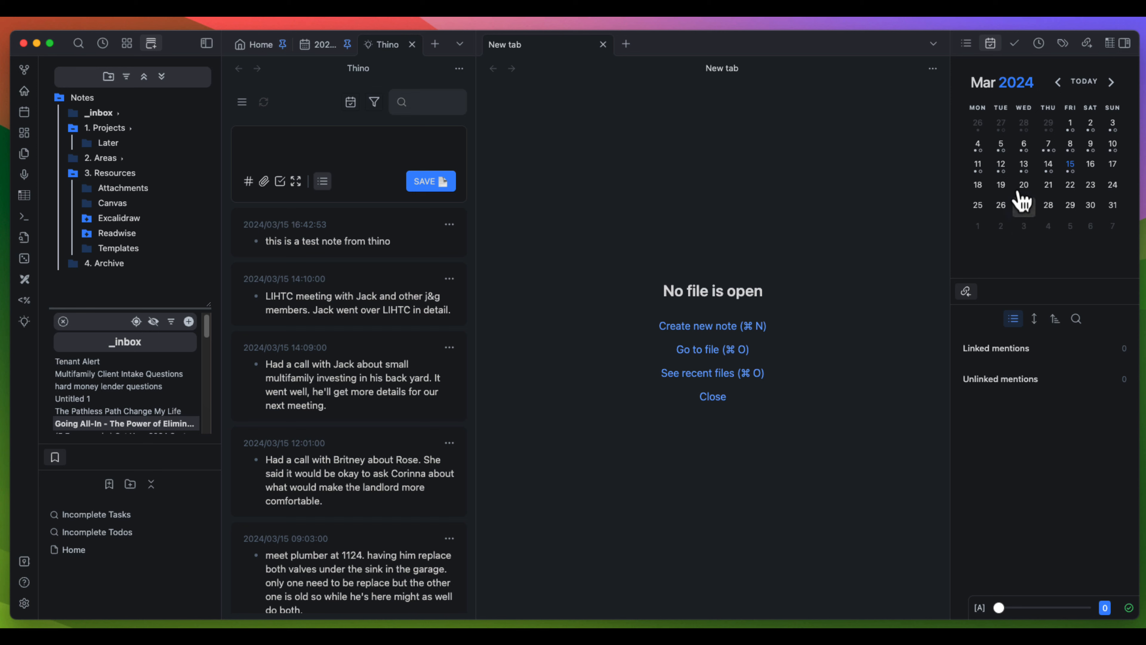
left_click(1015, 43)
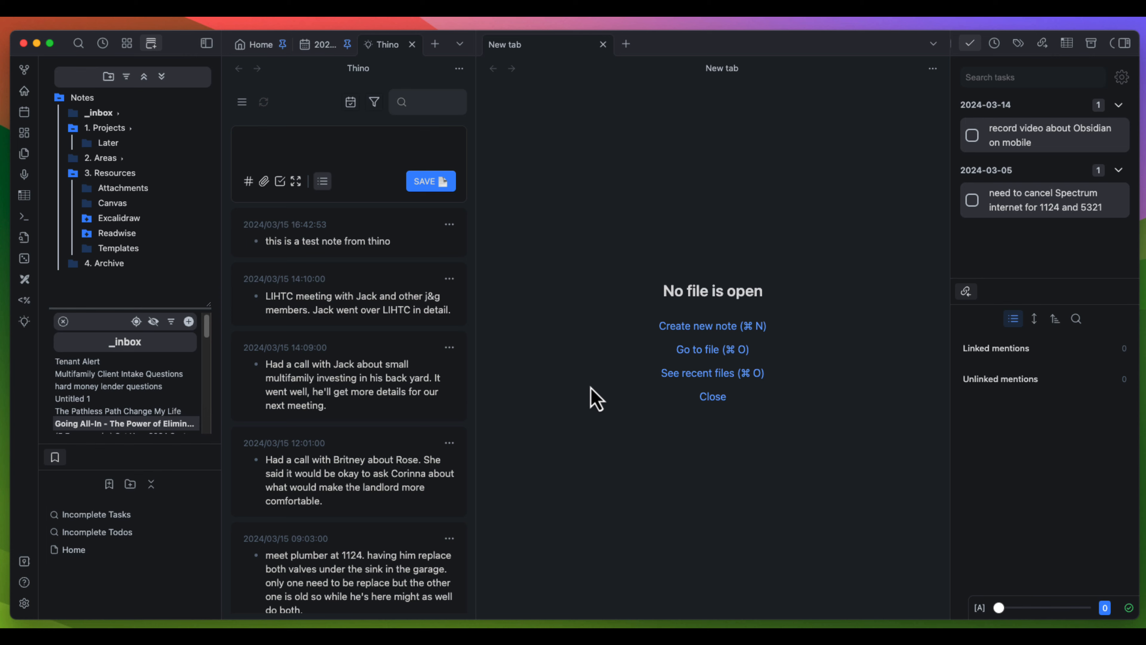
Review the linked and unlinked mentions for the 2024-03-15 daily note and for the Home note
left_click(325, 44)
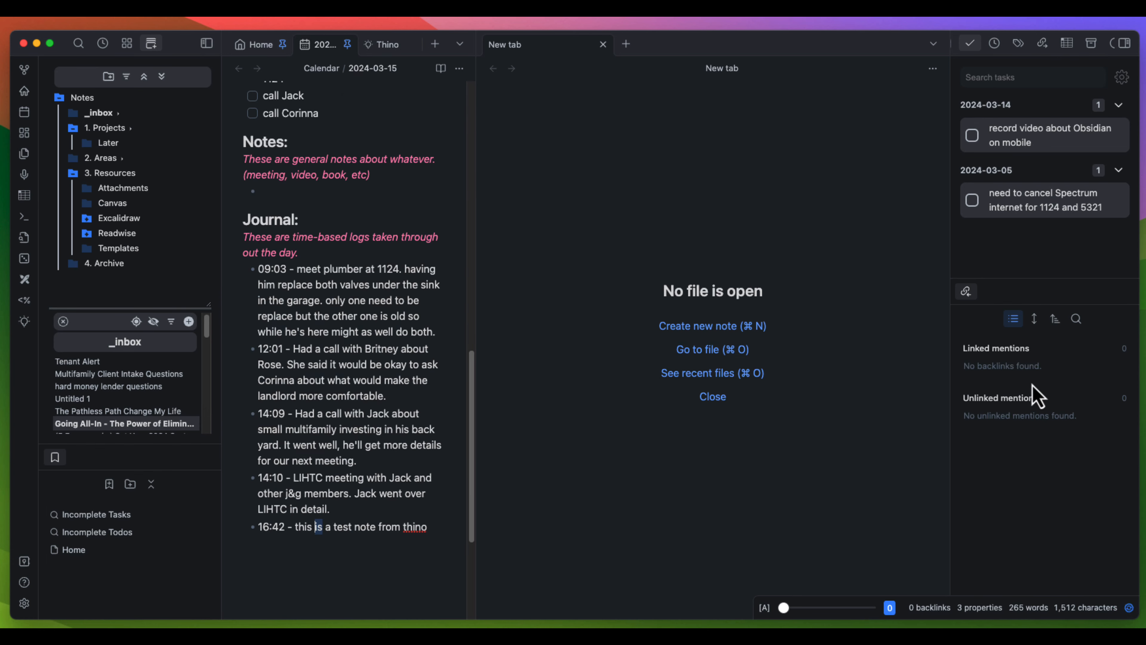
left_click(261, 44)
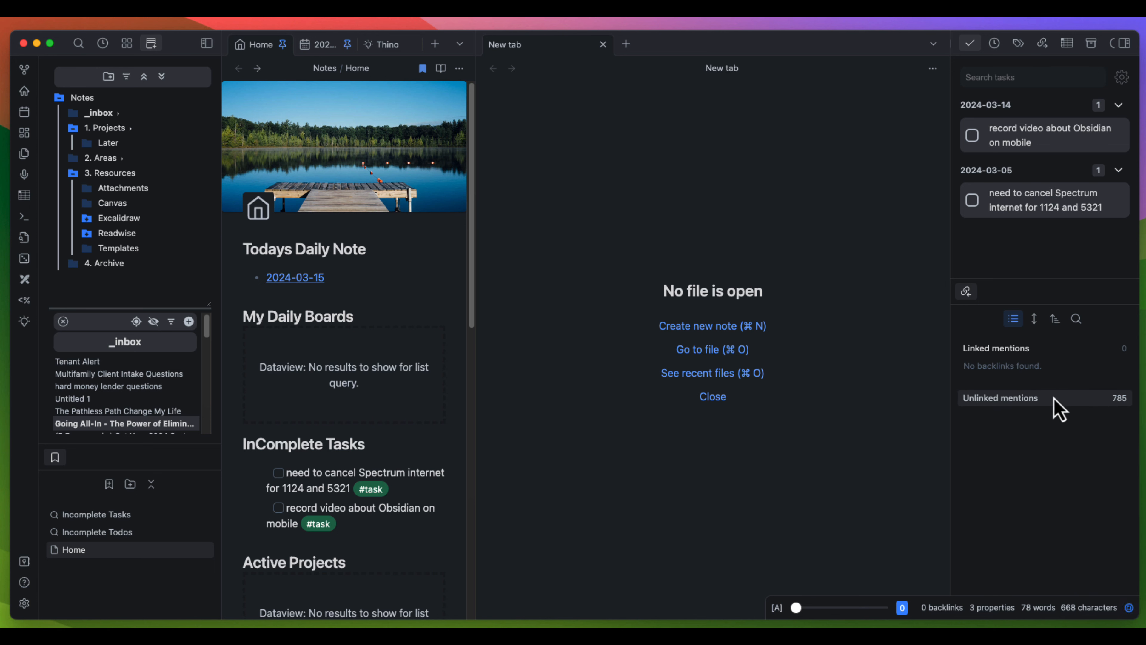
left_click(1046, 409)
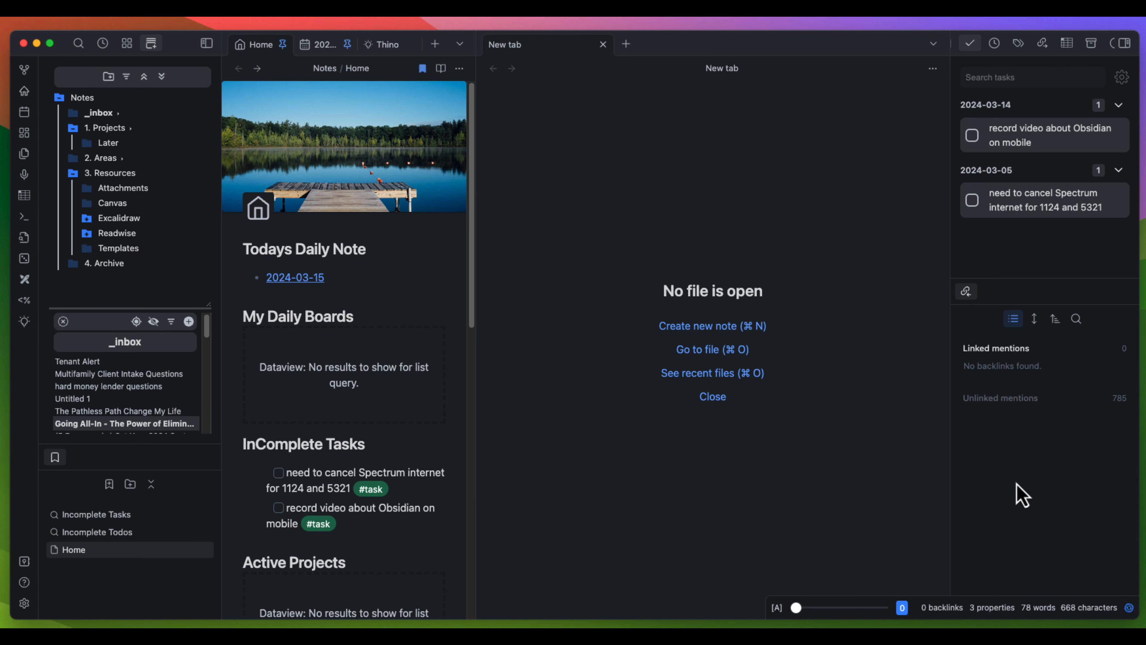
Create a new Excalidraw drawing in the empty tab, bring its page frame into view and keep the selection tool active
left_click(803, 228)
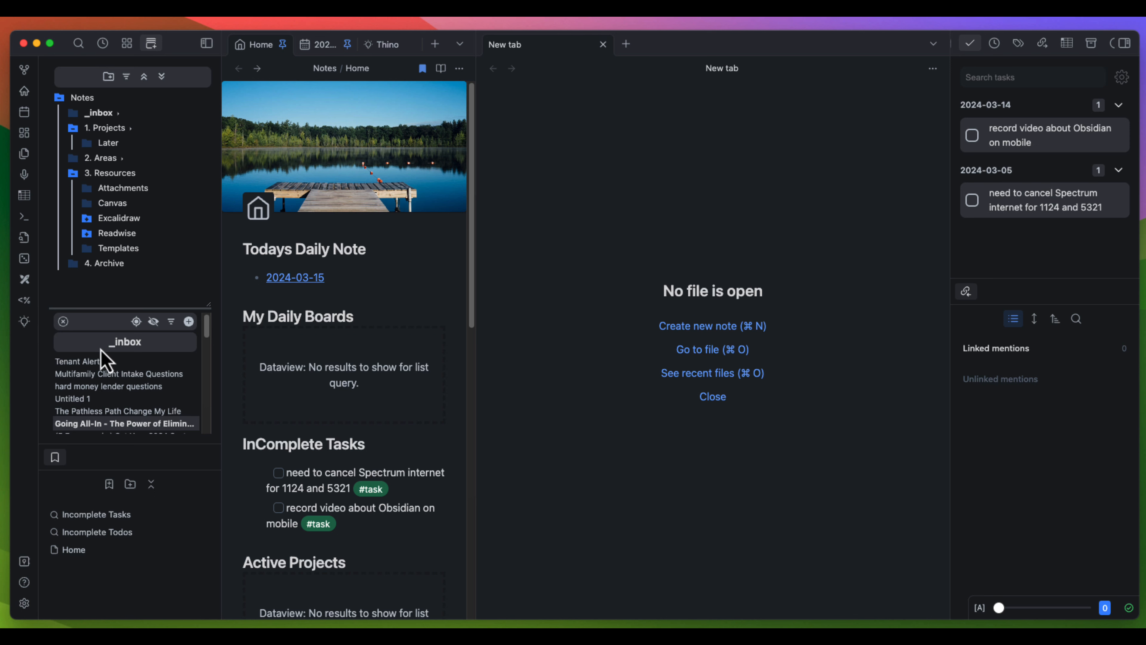
left_click(24, 280)
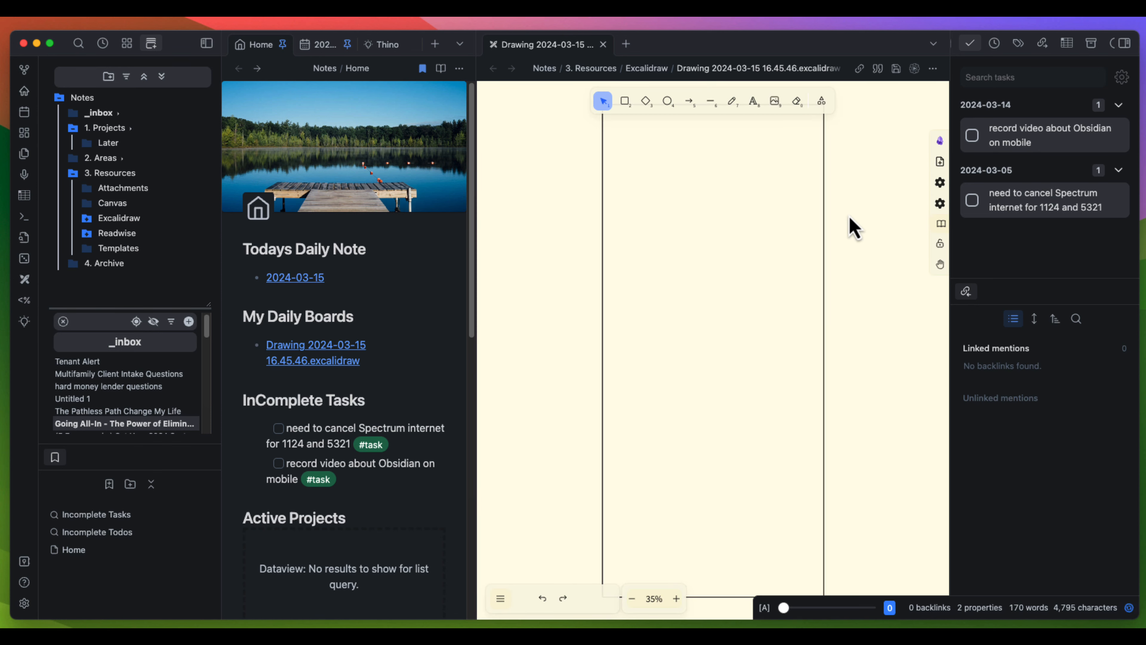
left_click_drag(857, 243, 759, 277)
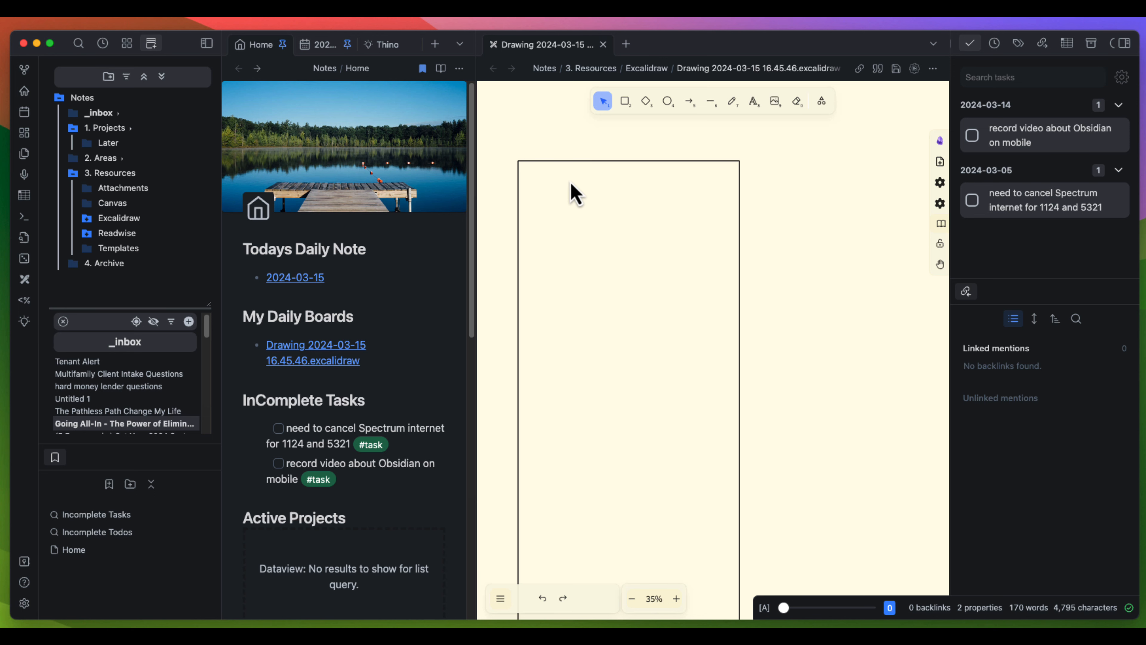
left_click(732, 104)
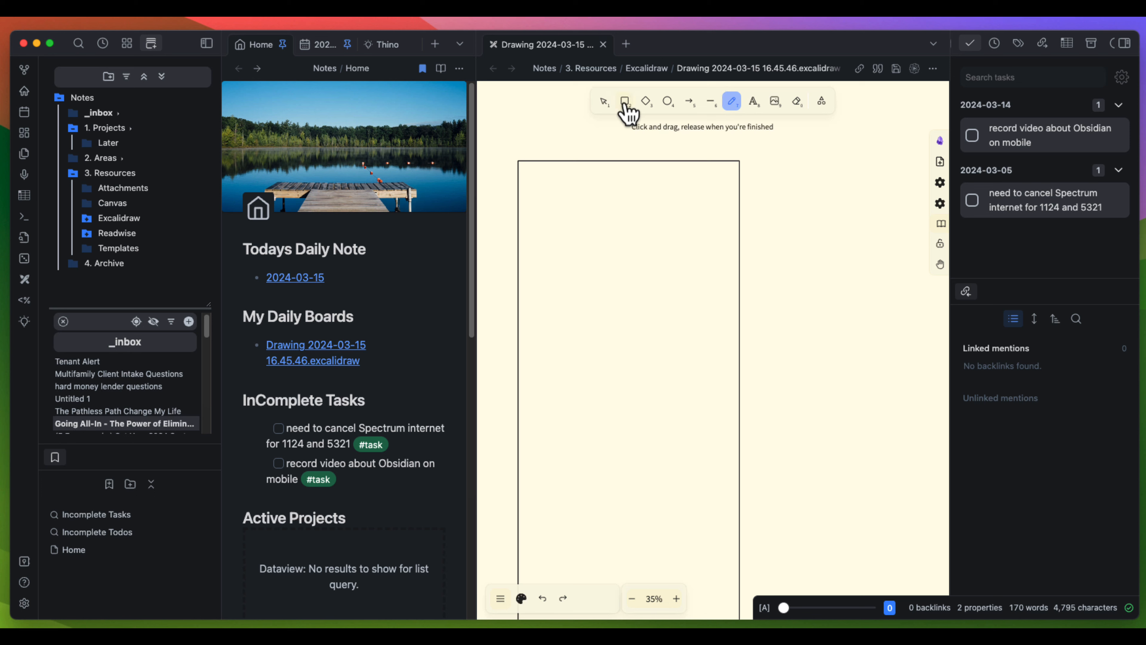
left_click(601, 109)
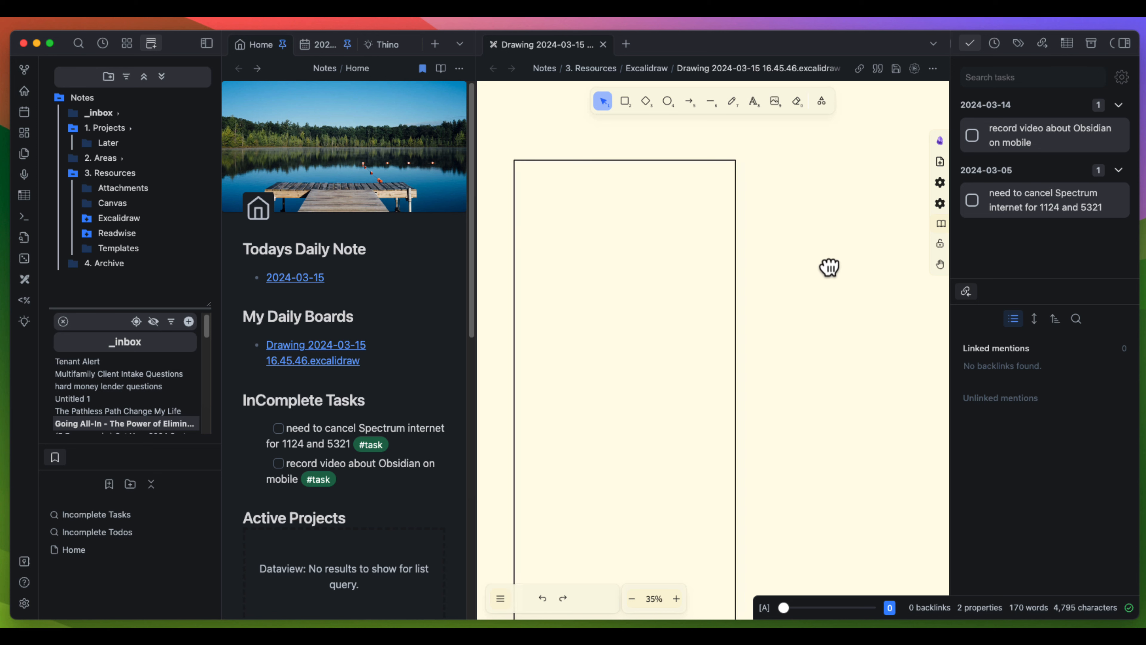
Draw a rectangle in the blank canvas area outside the page frame of the Excalidraw drawing
left_click_drag(826, 266, 652, 252)
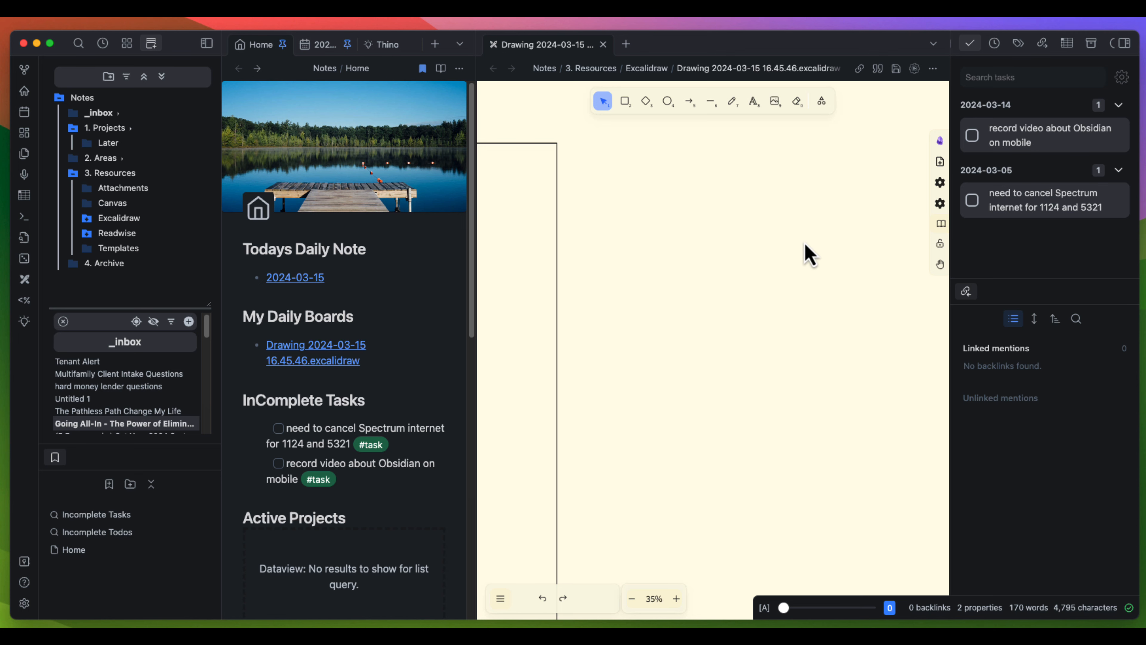
left_click_drag(841, 237, 795, 225)
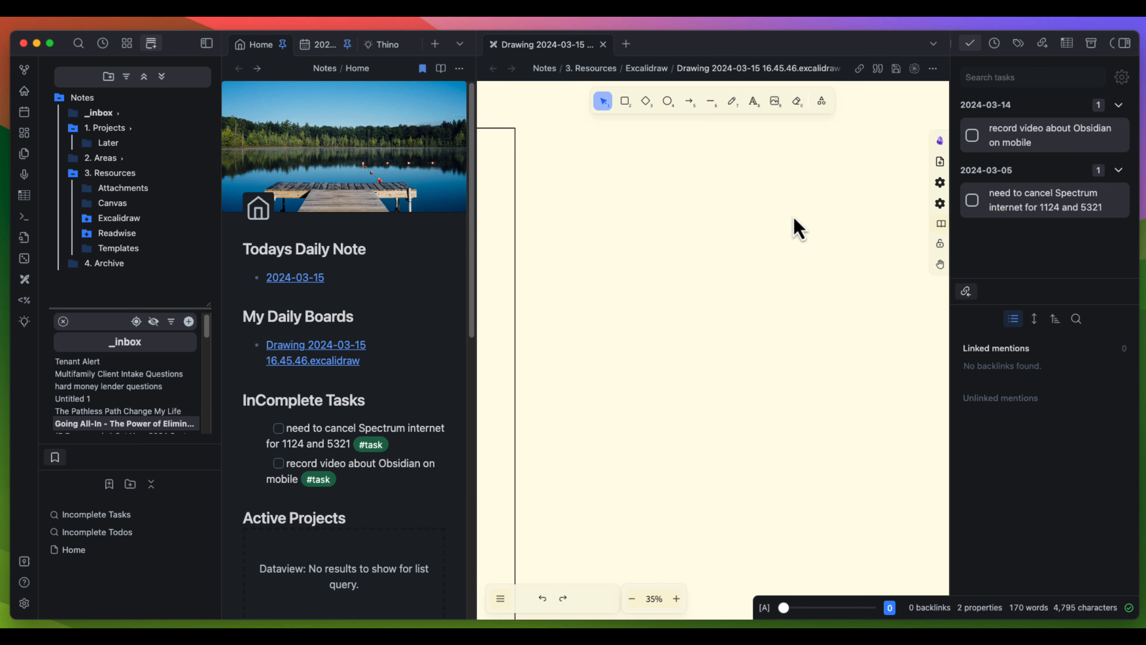
scroll(798, 228, "down", 1)
left_click(625, 102)
left_click_drag(626, 159, 742, 235)
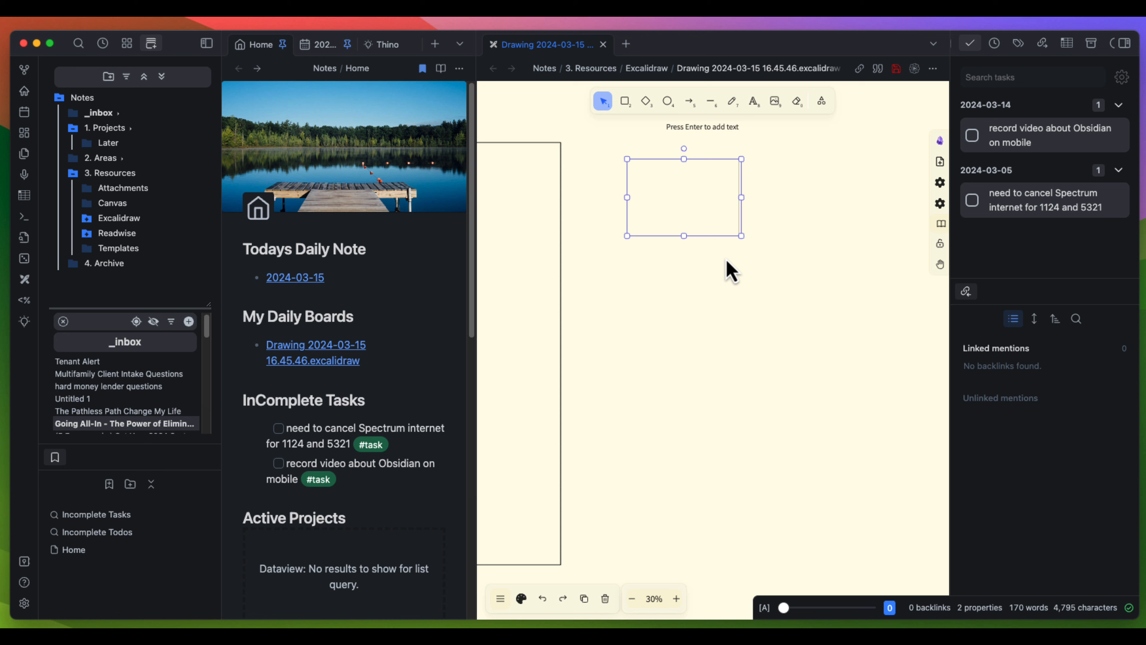
Add the text "test text" below the rectangle, select it and open its style properties
double_click(685, 306)
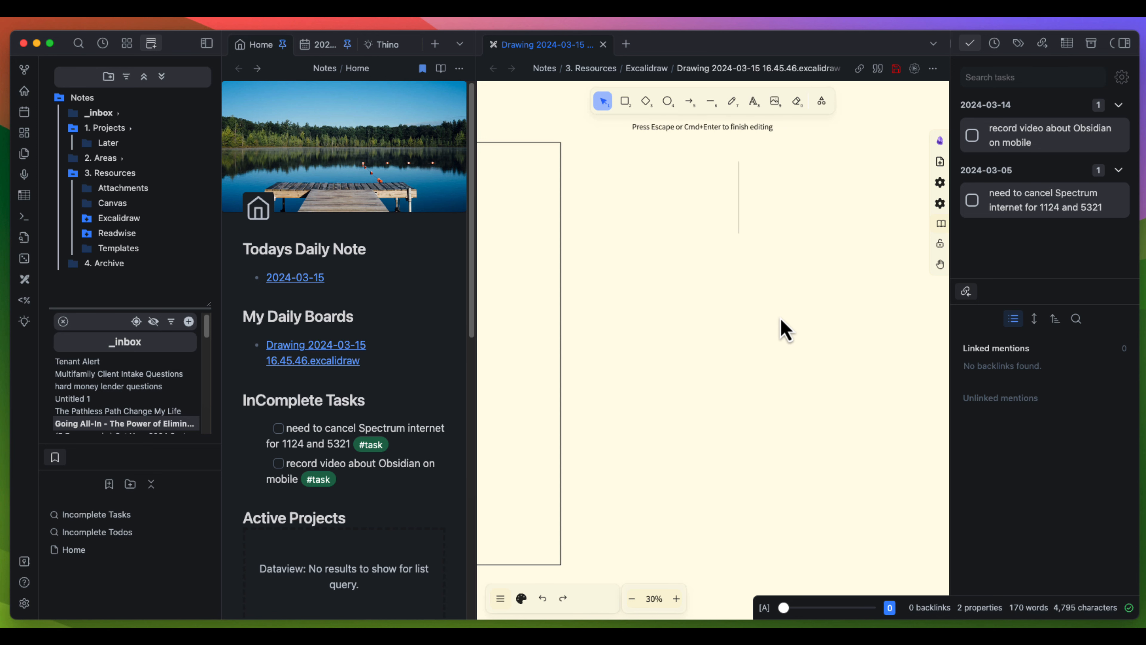
type("test text")
left_click(653, 373)
left_click(686, 308)
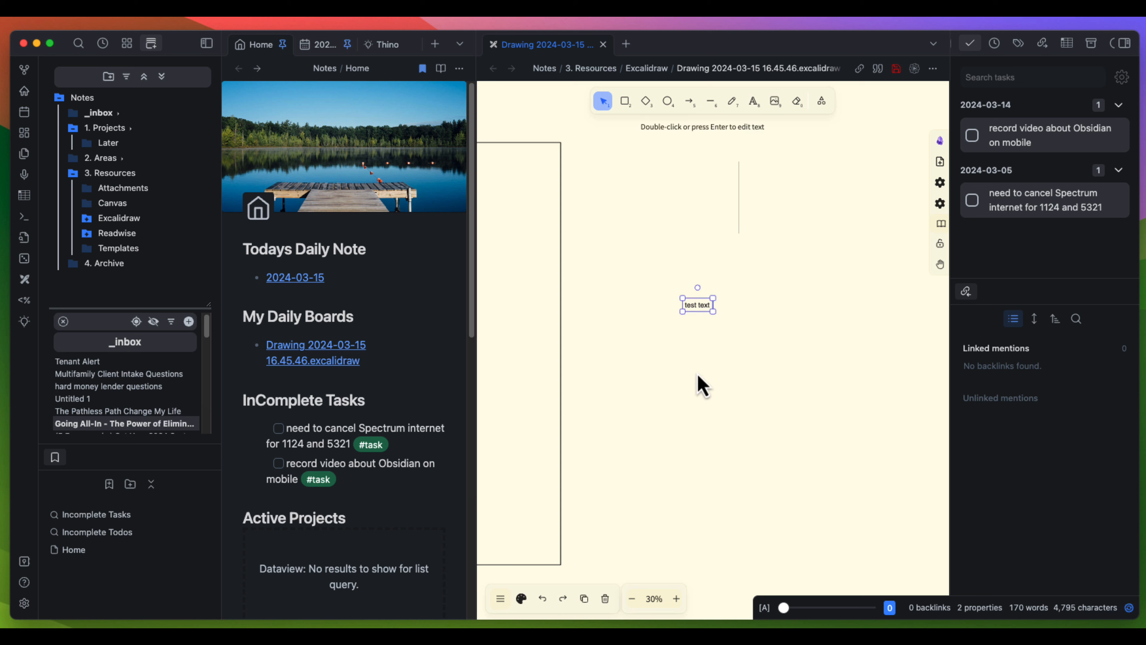
left_click(522, 599)
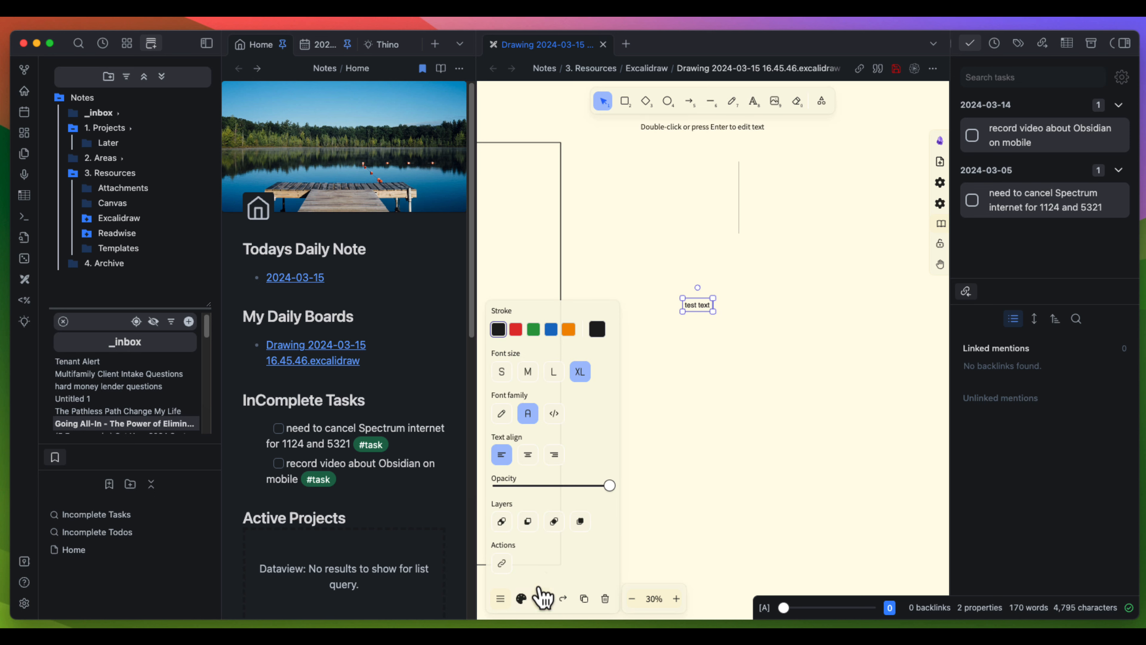
Move the rectangle slightly up, clear of the page frame, and give it a black stroke with a yellow background
left_click(744, 379)
scroll(706, 328, "up", 3)
scroll(707, 327, "up", 4)
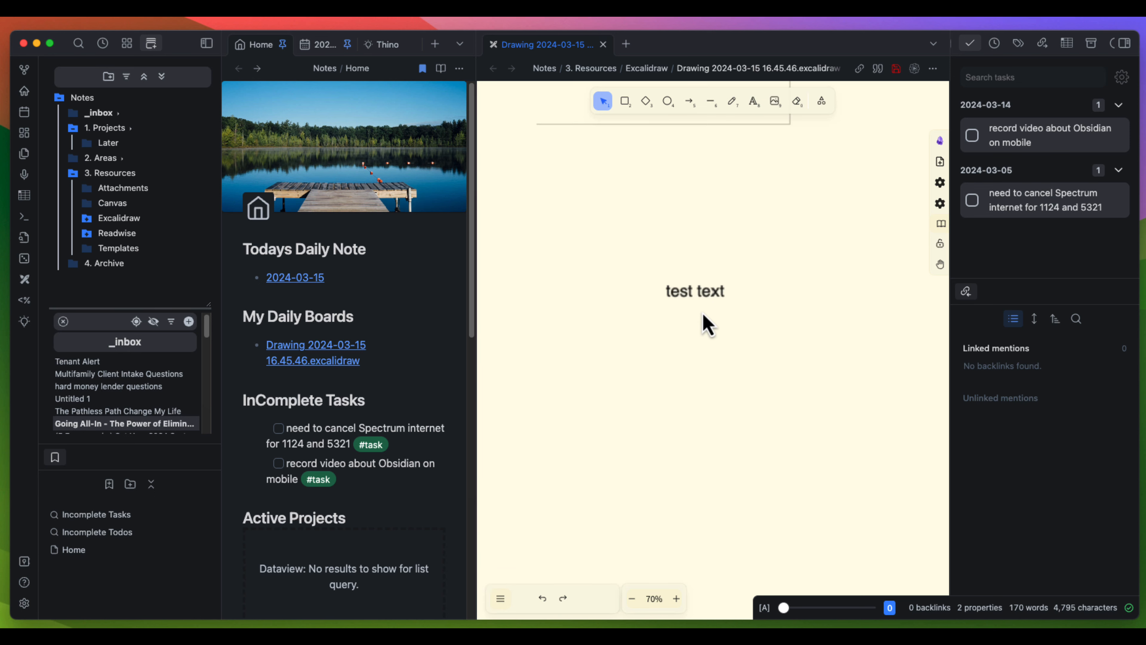
scroll(717, 367, "down", 5)
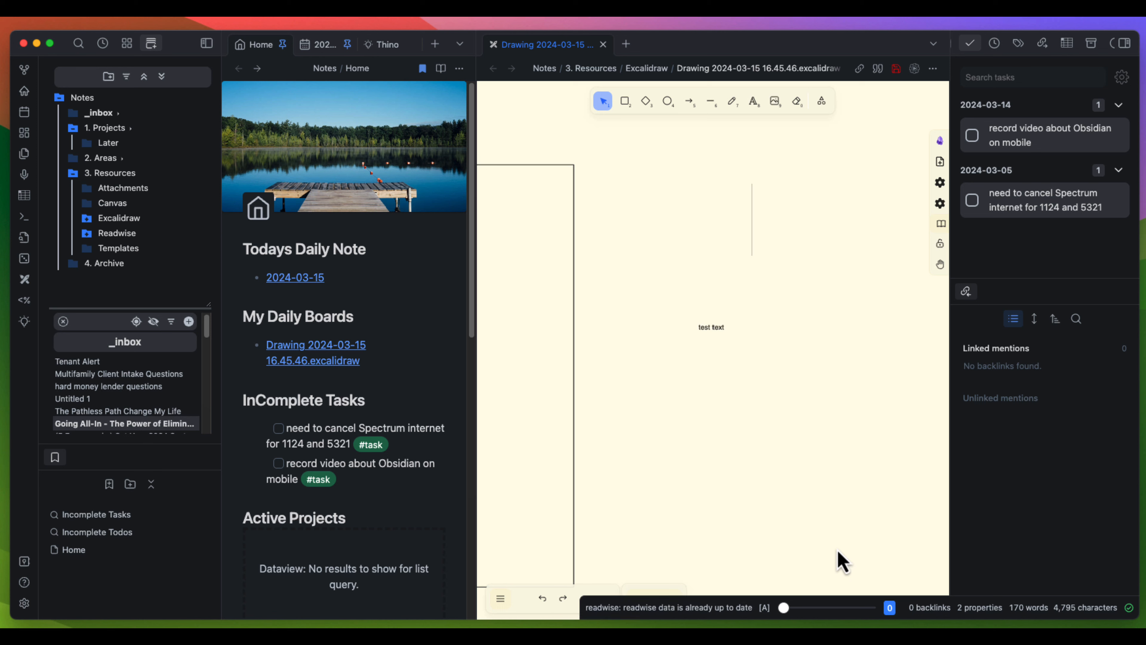
left_click(754, 255)
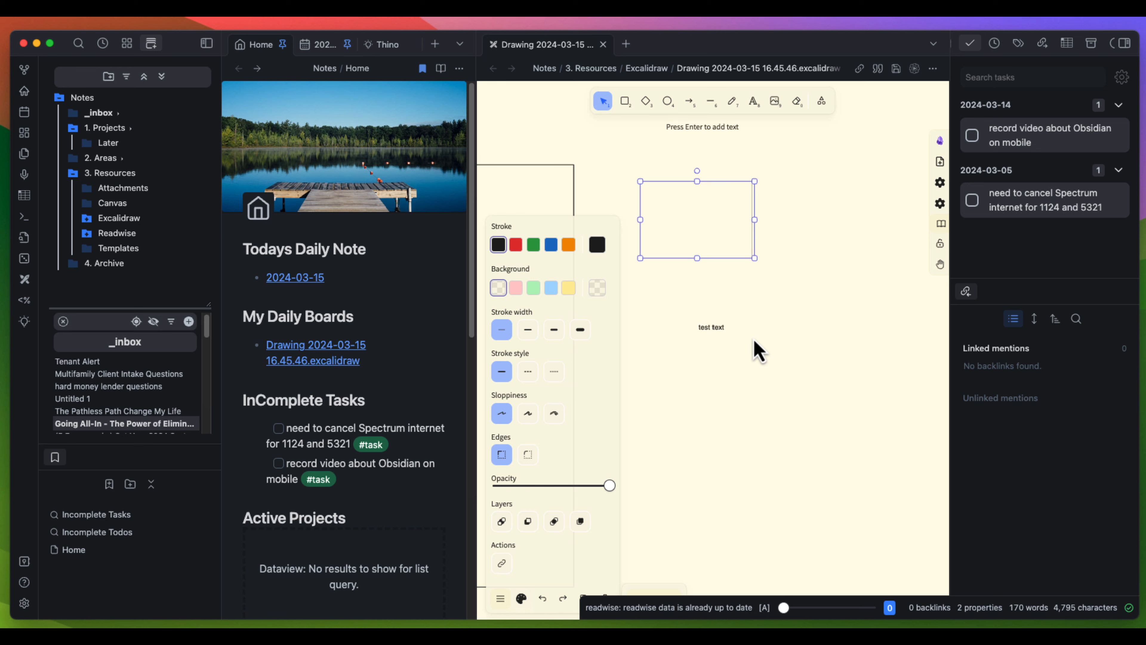
left_click(568, 244)
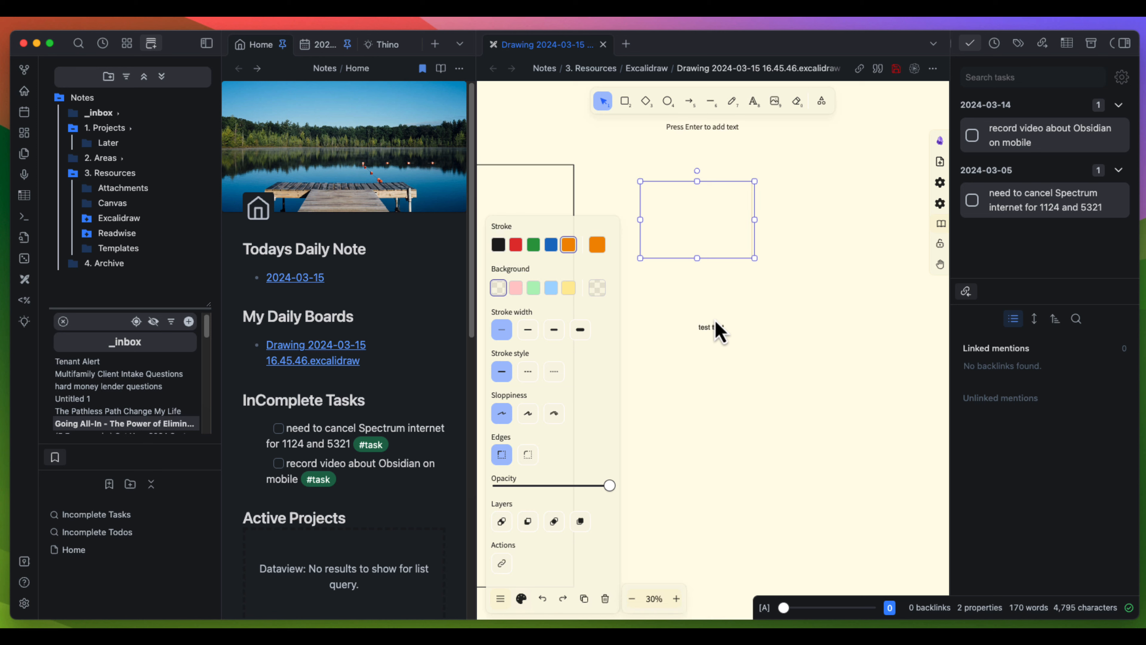
left_click_drag(693, 233, 717, 225)
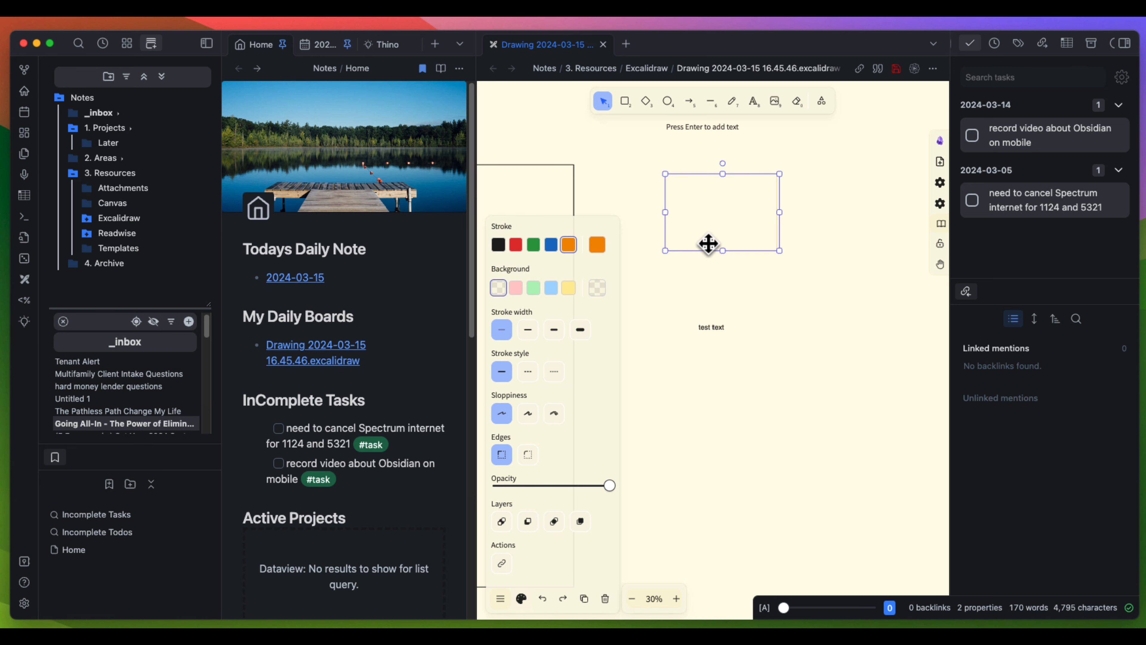
left_click(568, 287)
left_click(498, 204)
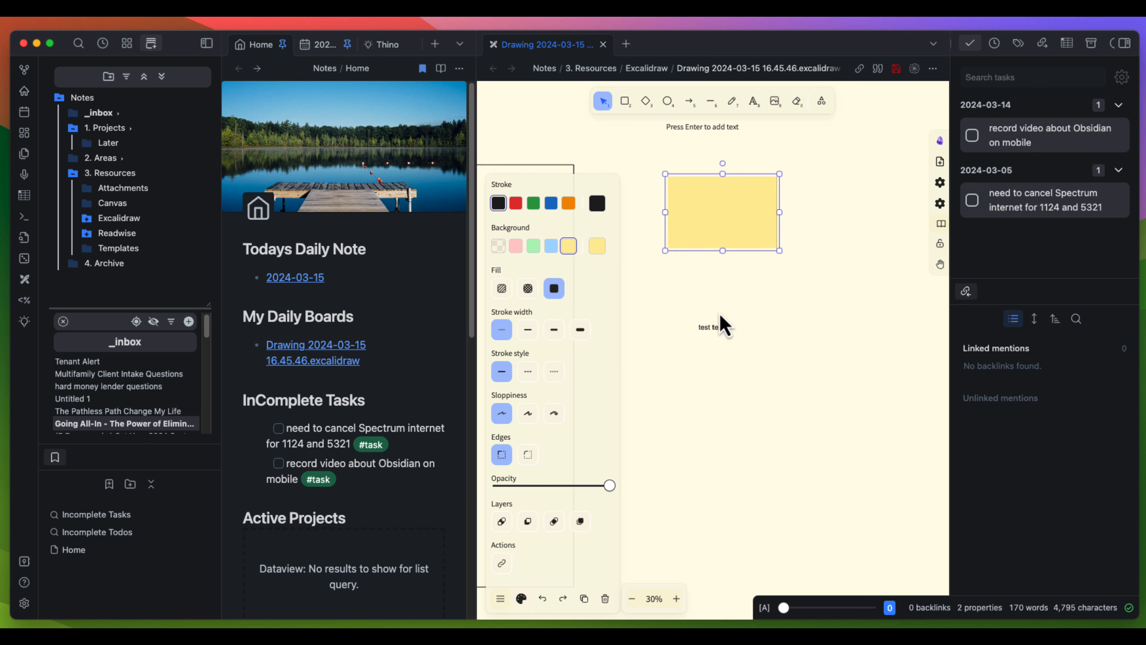
Wrap "test text" in a container and enlarge the container to nearly the size of the yellow rectangle
left_click(713, 327)
right_click(709, 326)
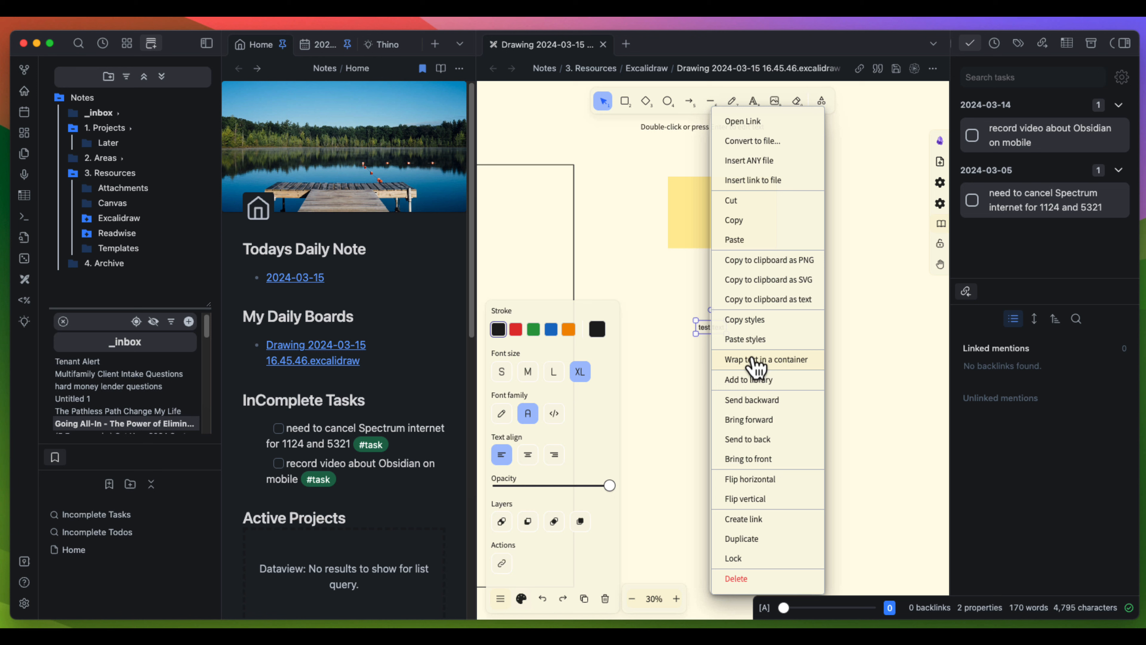
left_click(785, 359)
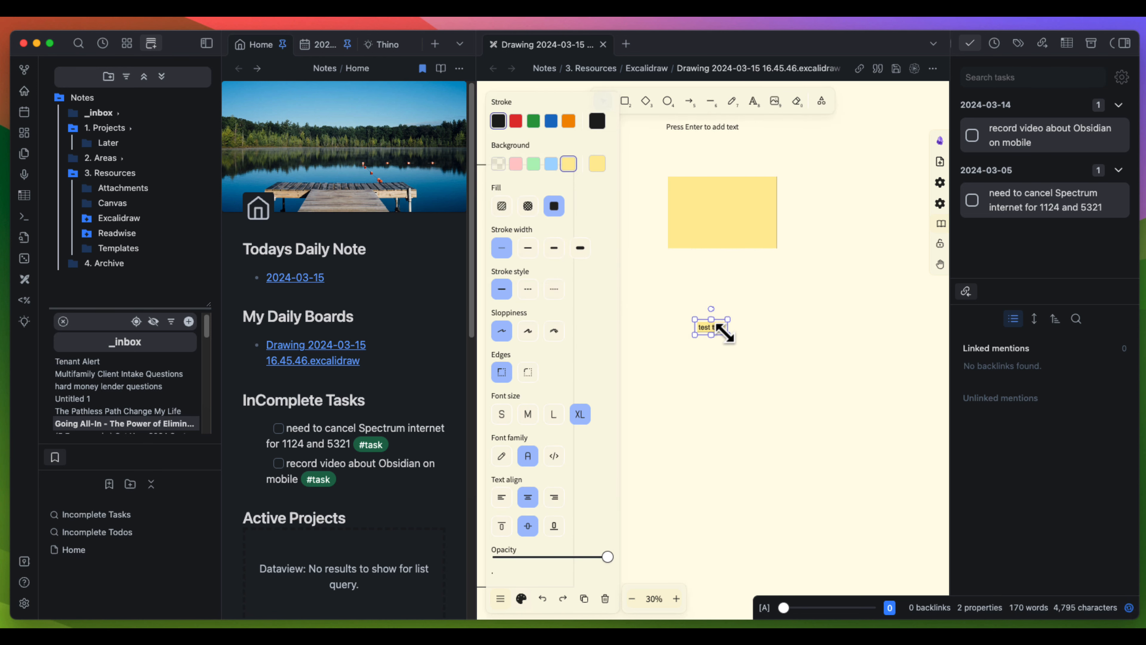
left_click_drag(728, 334, 762, 381)
left_click(762, 293)
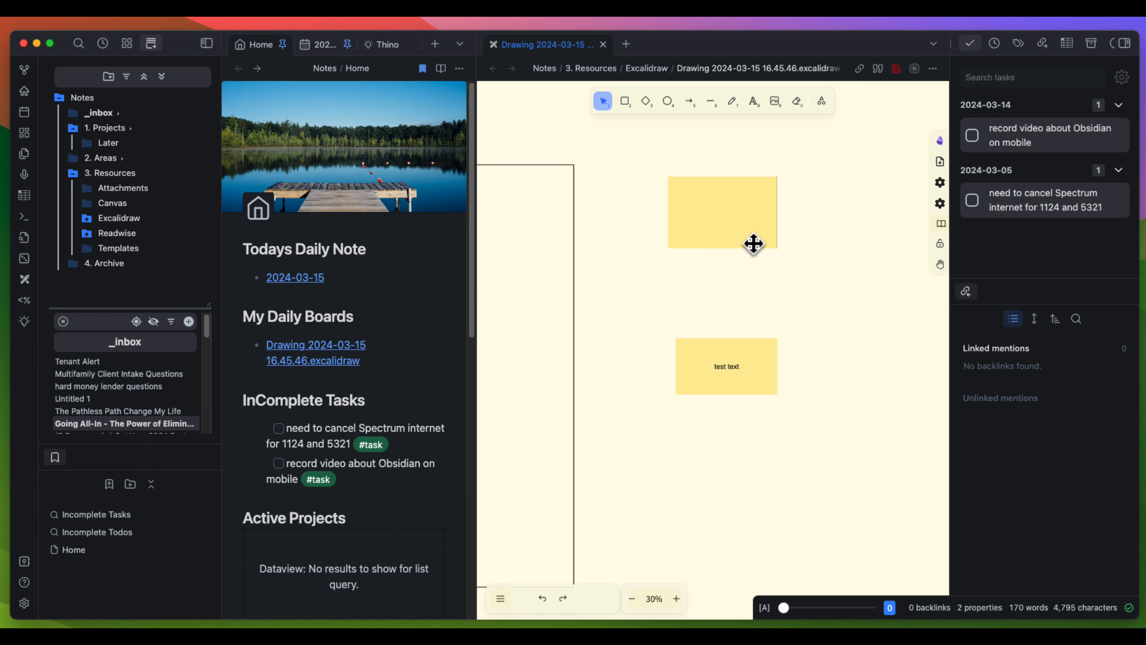
Draw an arrow from the upper yellow rectangle to the "test text" container and nudge the container slightly upwards
left_click(731, 190)
left_click(693, 100)
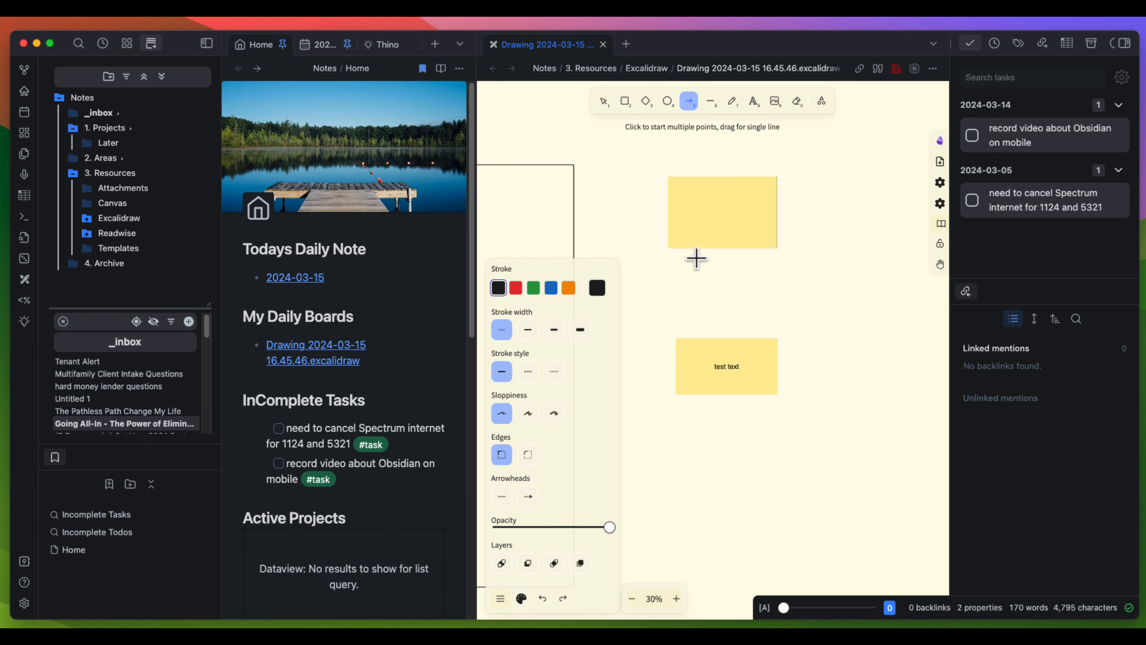
mouse_move(698, 252)
left_mouse_down()
mouse_move(710, 352)
mouse_move(718, 335)
left_mouse_up()
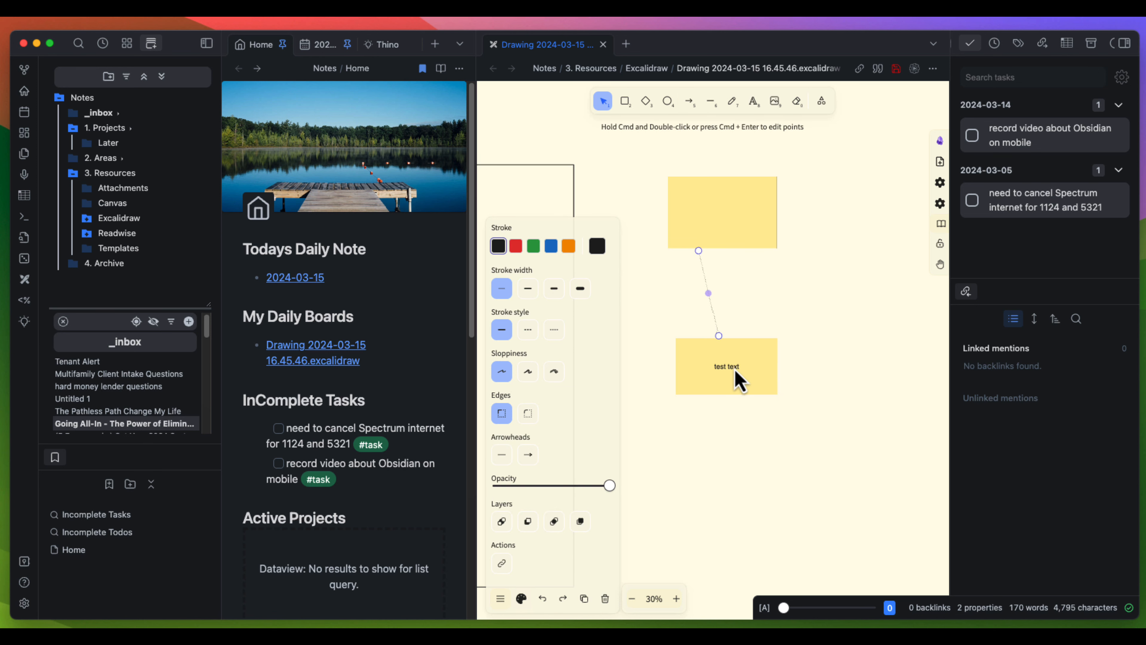
mouse_move(757, 368)
left_mouse_down()
mouse_move(814, 380)
mouse_move(757, 361)
left_mouse_up()
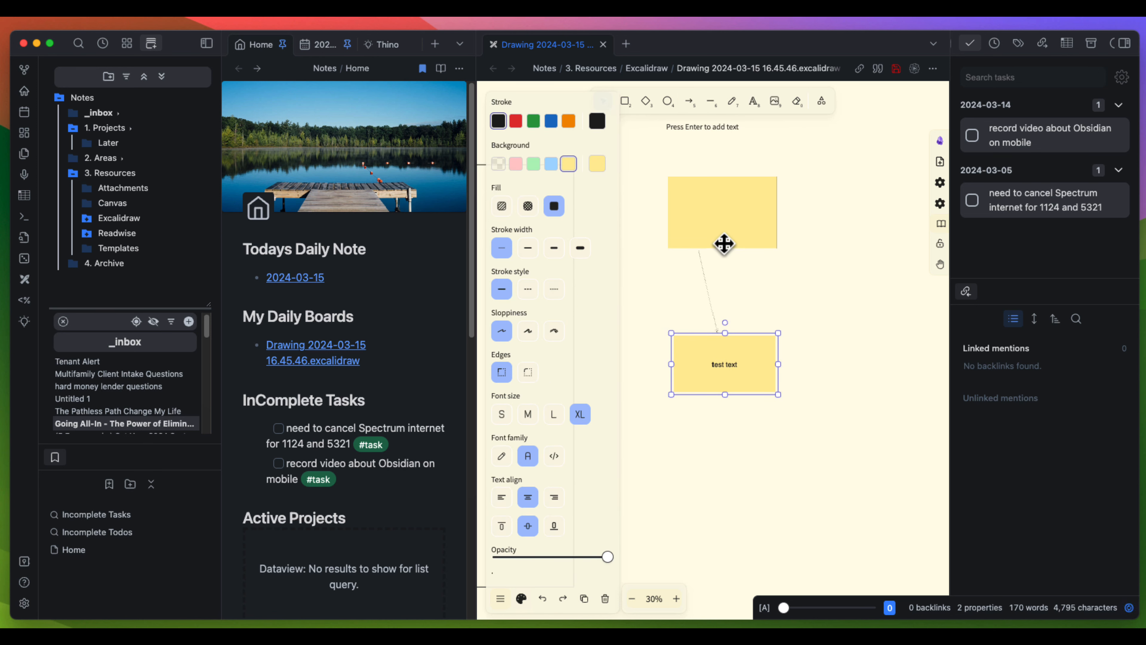
left_click(742, 293)
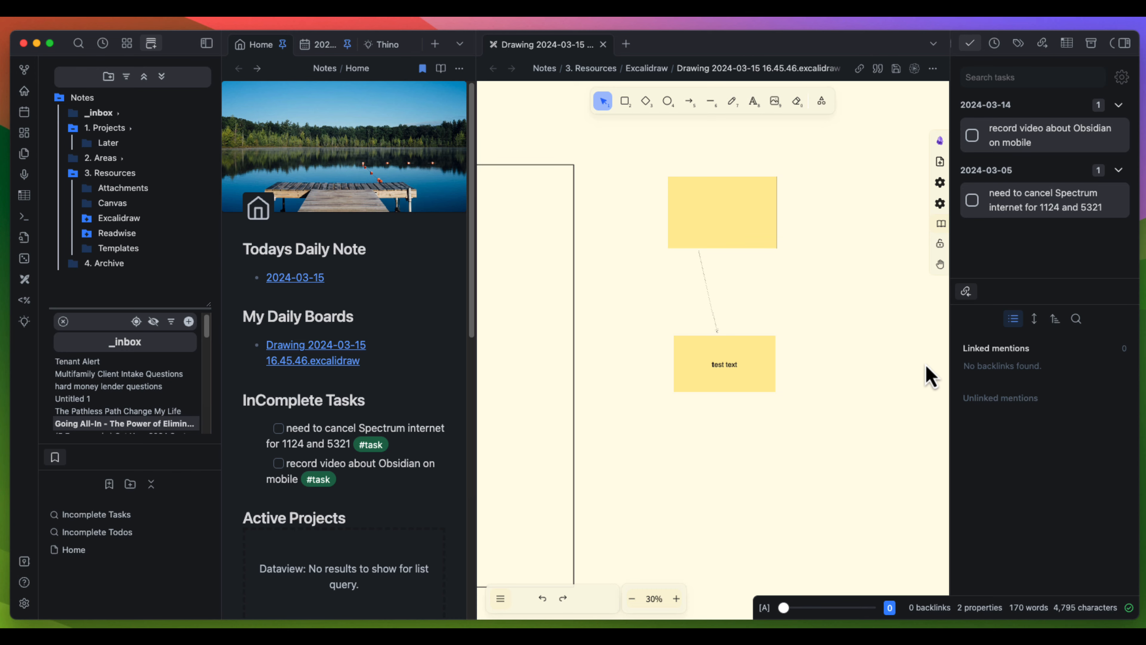
Look through the installed community plugins and review the folder and tag rules of Auto Note Mover, then close the settings
left_click(25, 603)
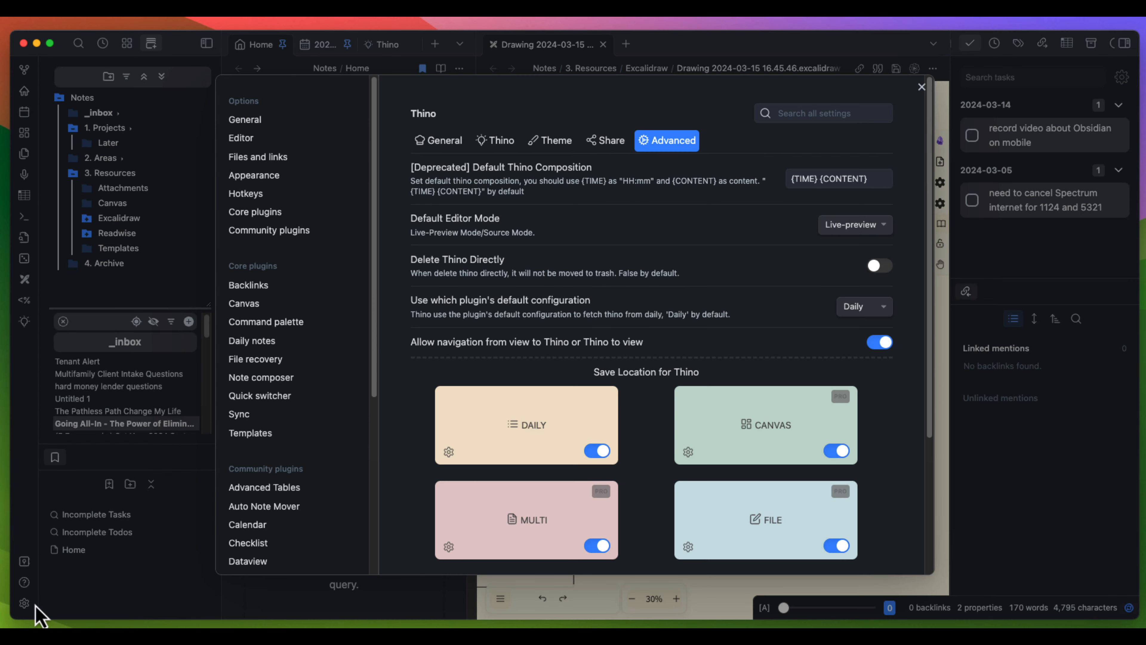
left_click(288, 235)
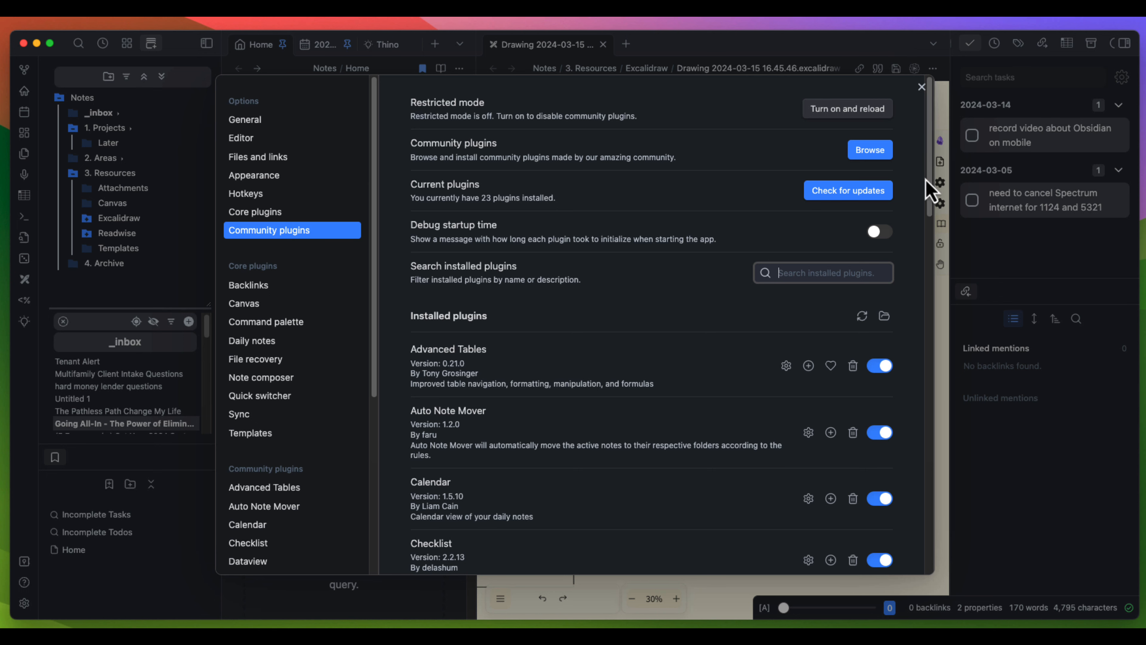
scroll(925, 194, "down", 2)
scroll(925, 193, "down", 3)
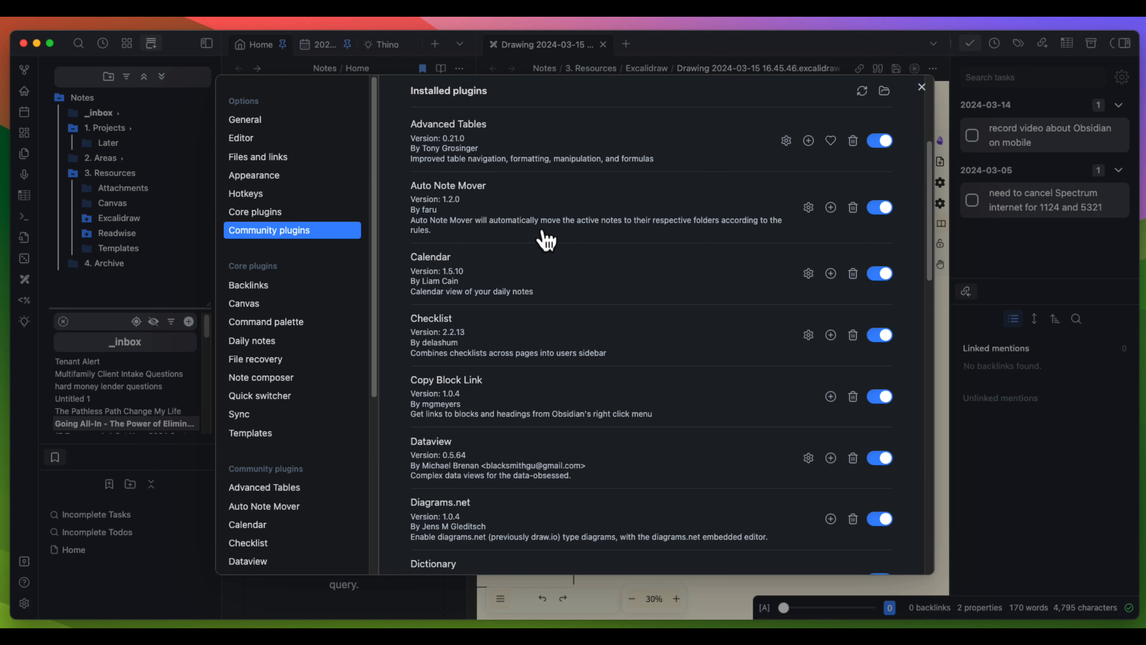
left_click(808, 207)
scroll(773, 328, "down", 5)
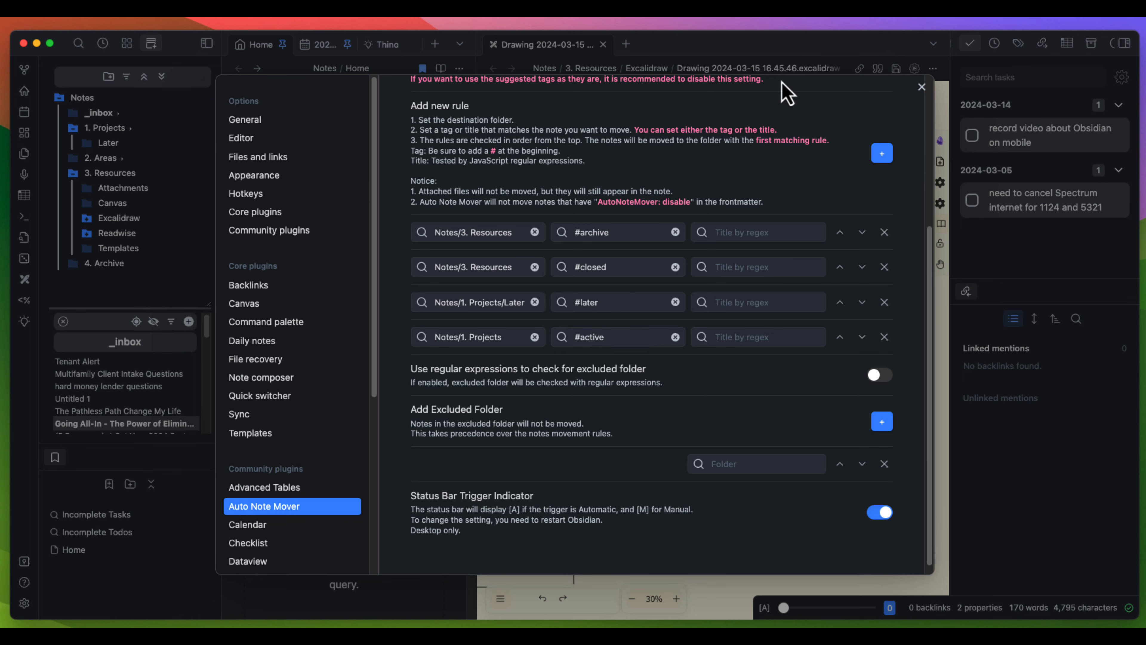
left_click(921, 87)
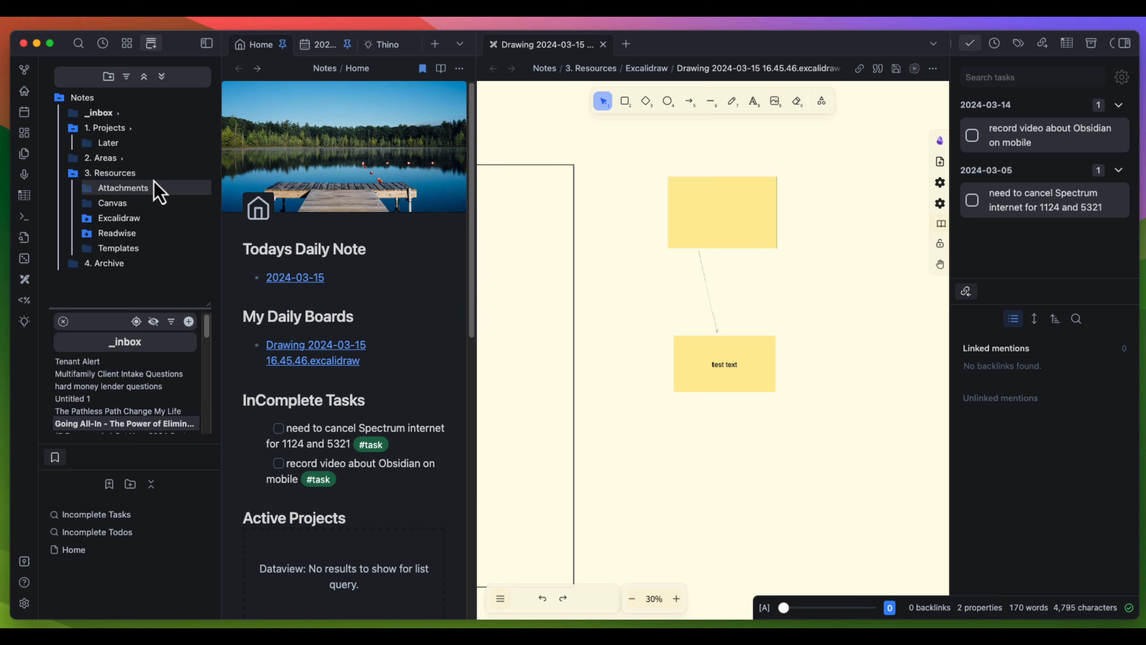
Collapse 3. Resources to show the 2. Areas folder, and create a new note with the lines "areas:" and "tags:"
left_click(109, 172)
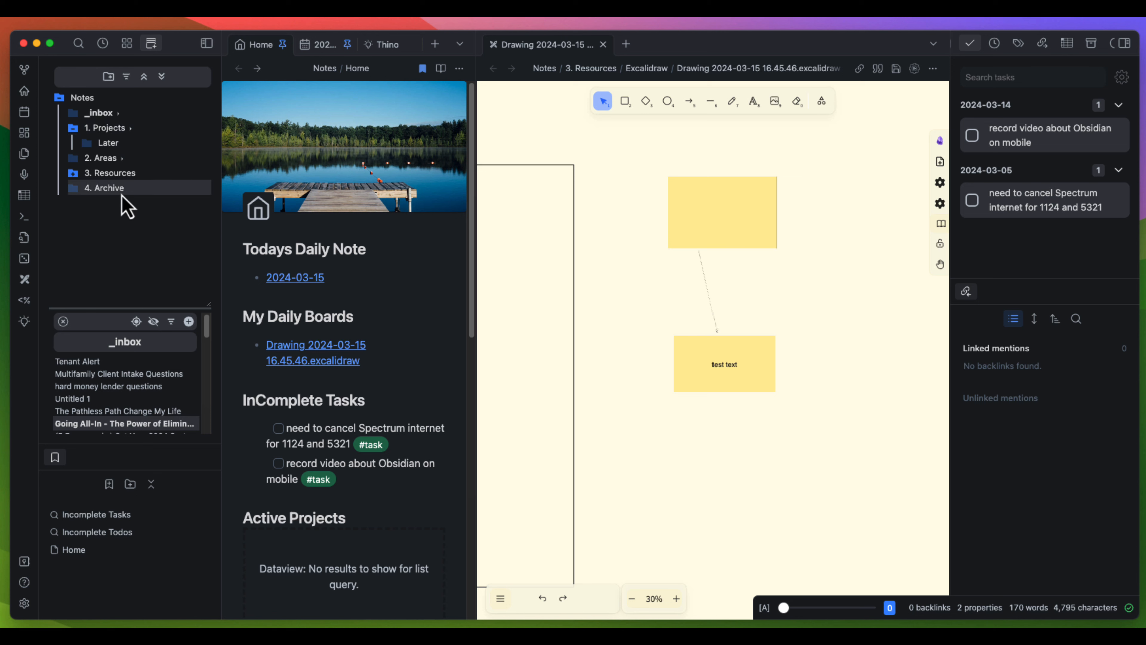
left_click(95, 162)
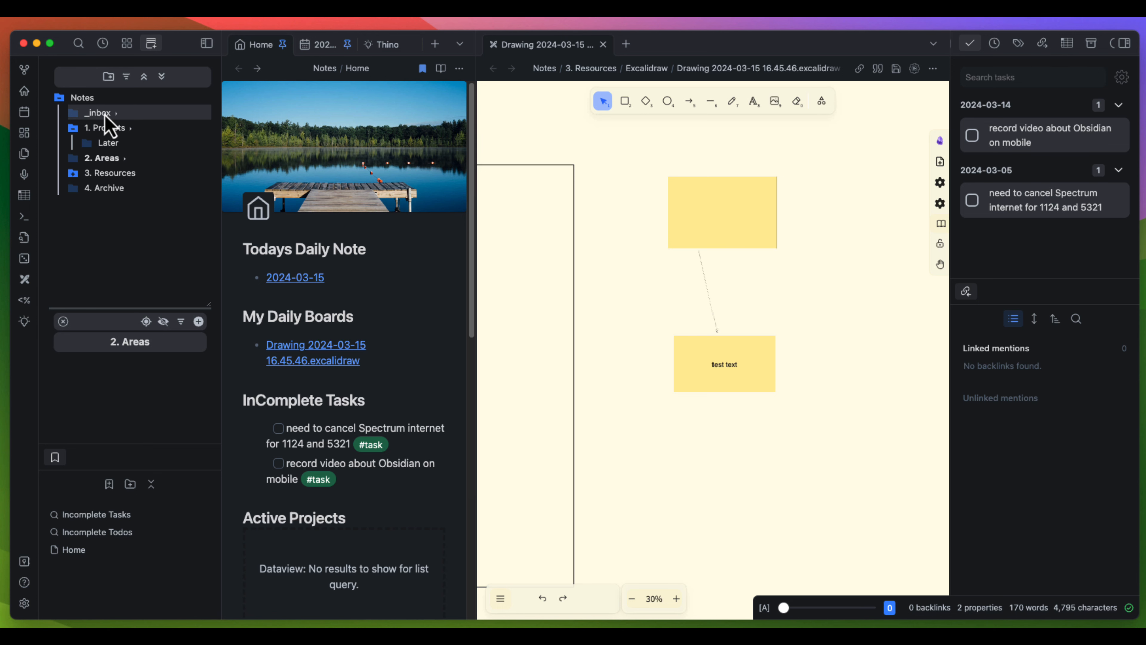
left_click(626, 44)
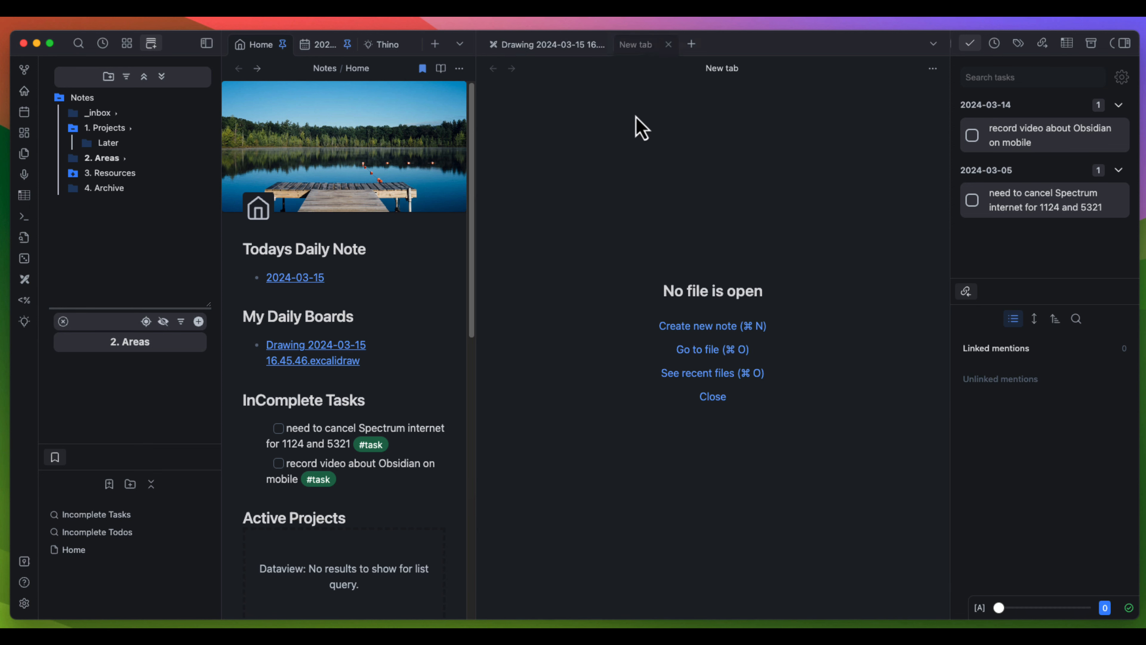
left_click(687, 325)
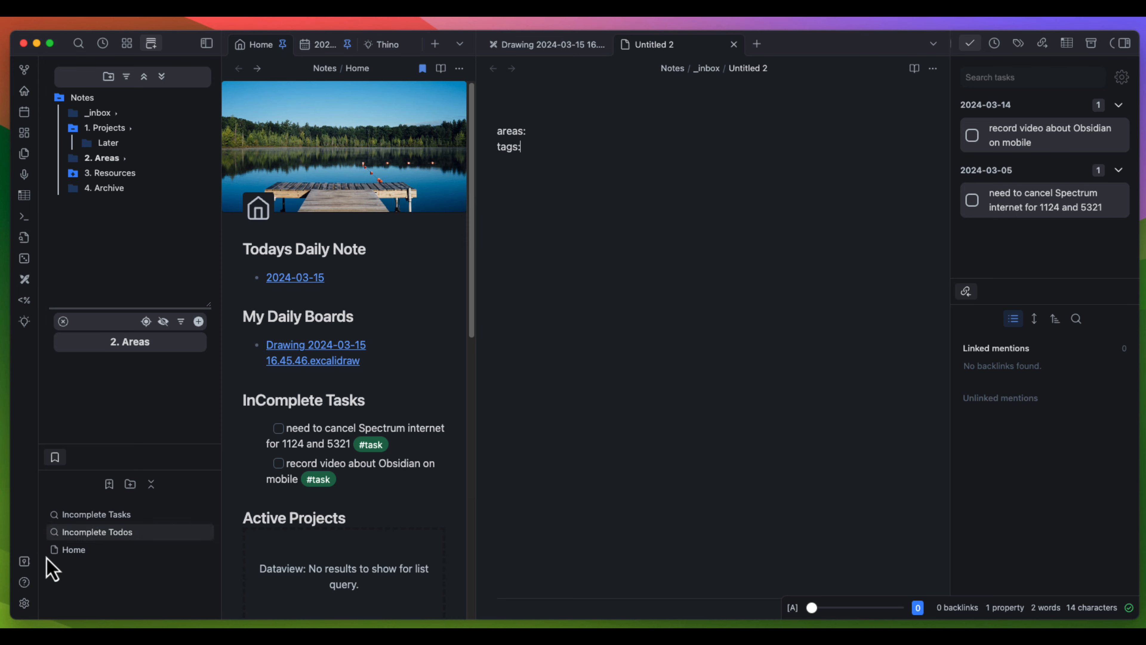
Reopen the Auto Note Mover settings and examine the rules for the #active and #later tags
left_click(24, 604)
scroll(618, 439, "down", 5)
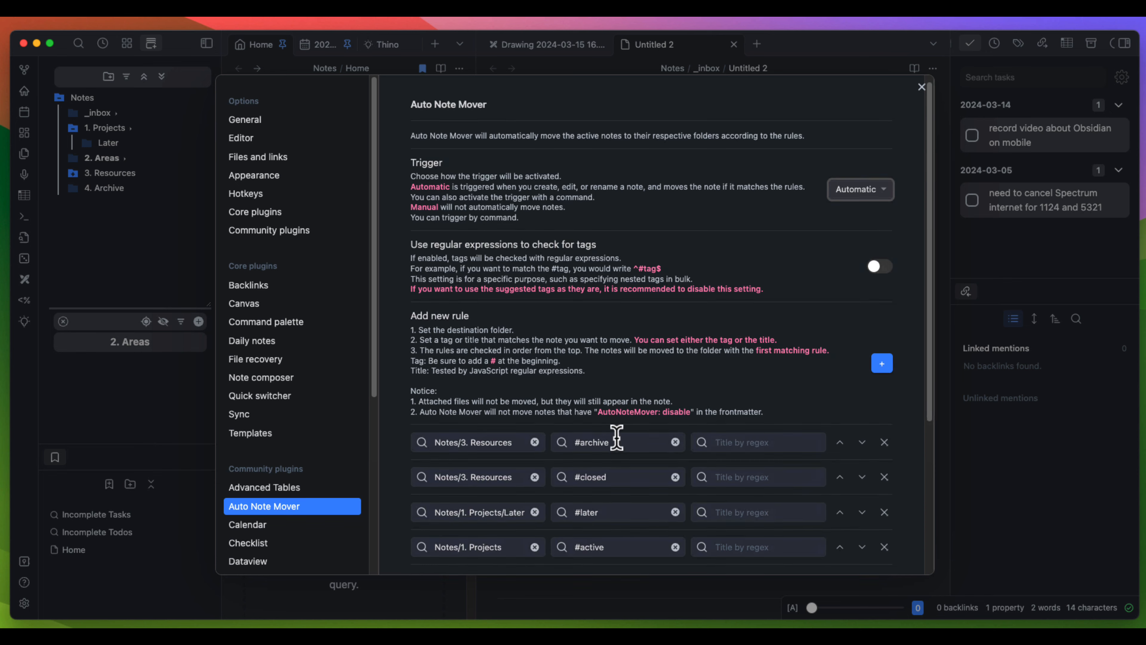
scroll(623, 448, "up", 3)
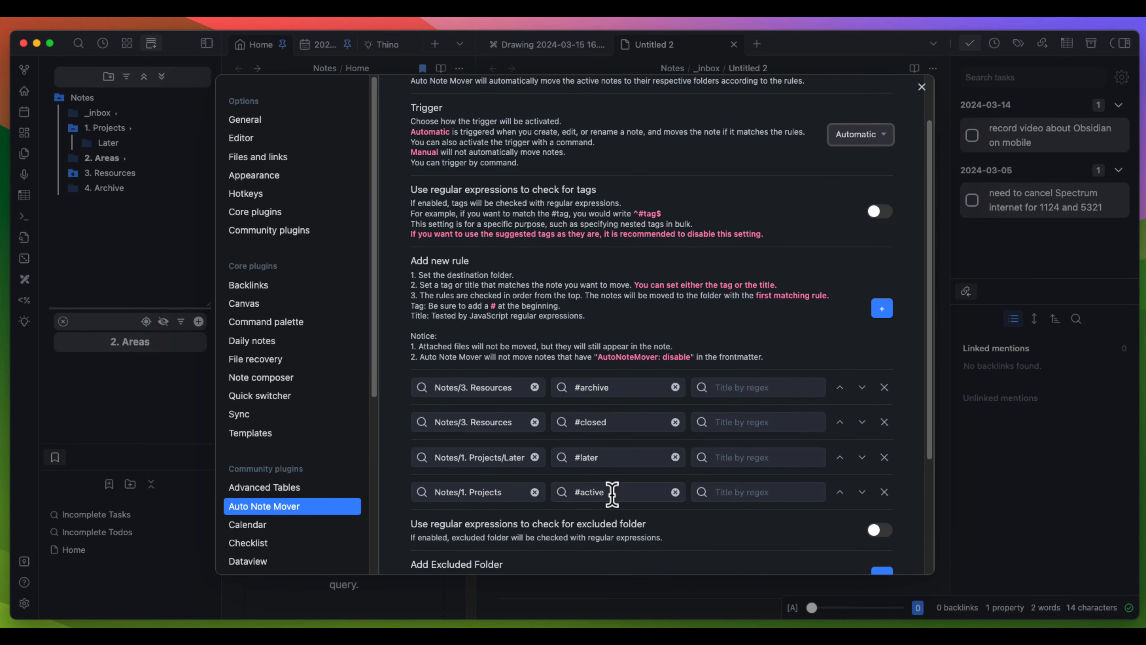
left_click(612, 493)
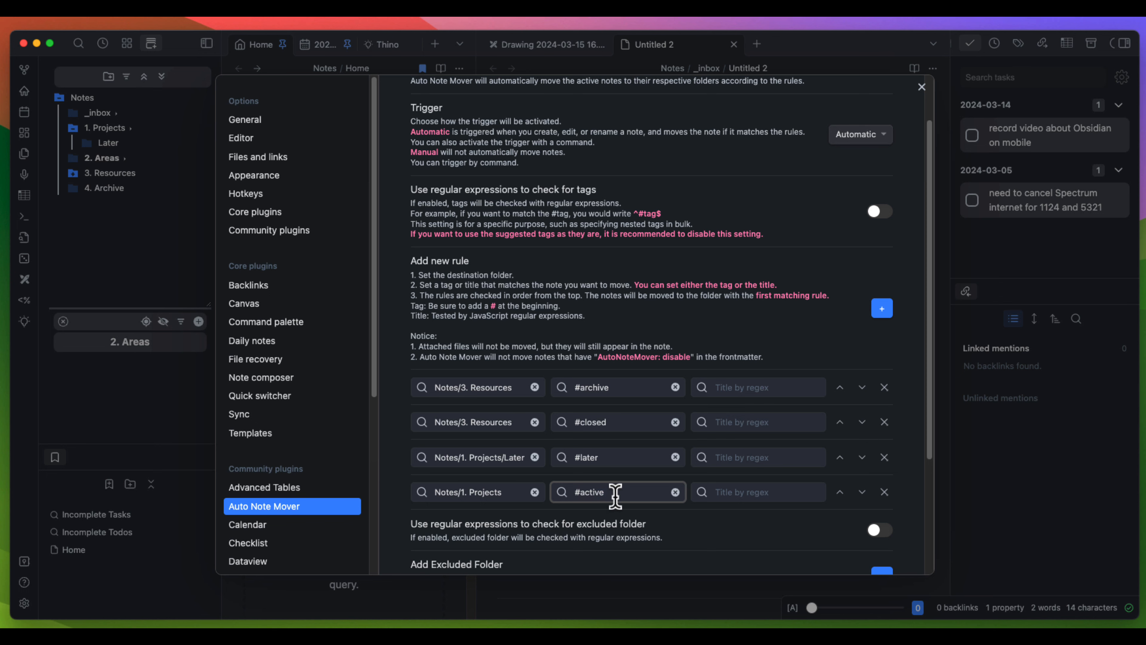
scroll(615, 495, "down", 1)
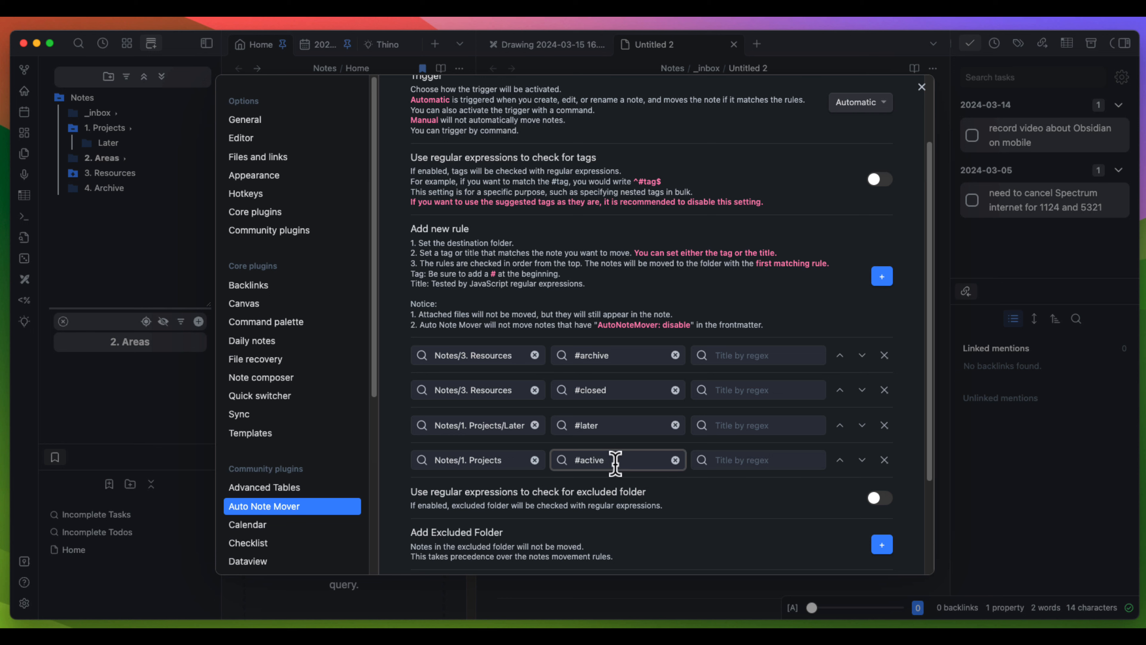
left_click(605, 425)
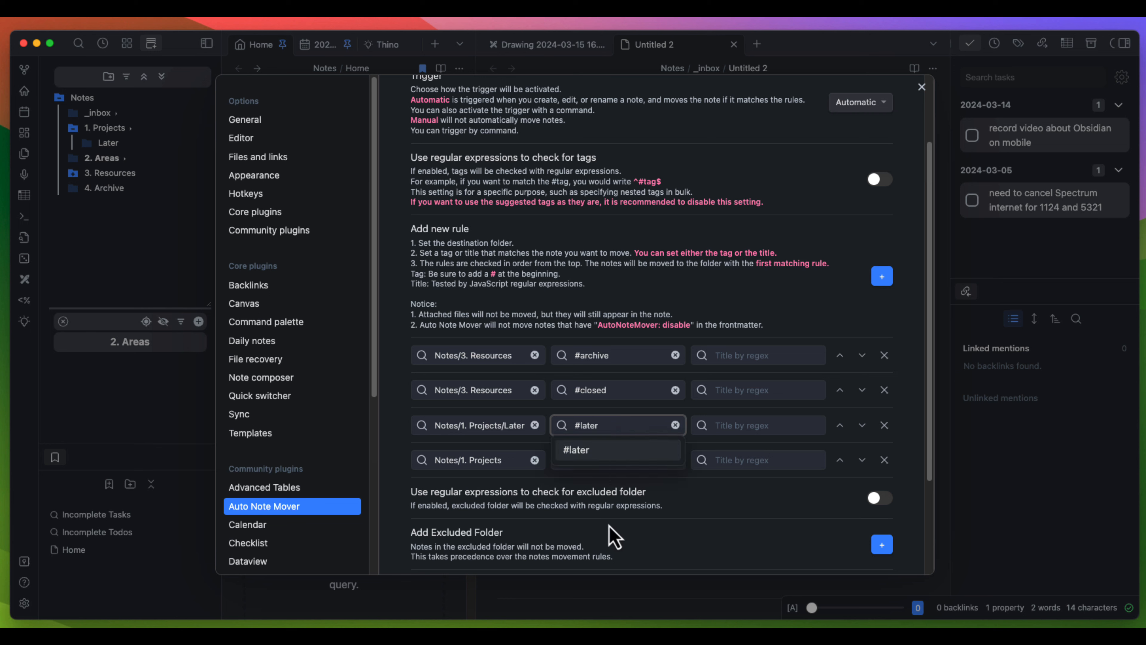
left_click(403, 452)
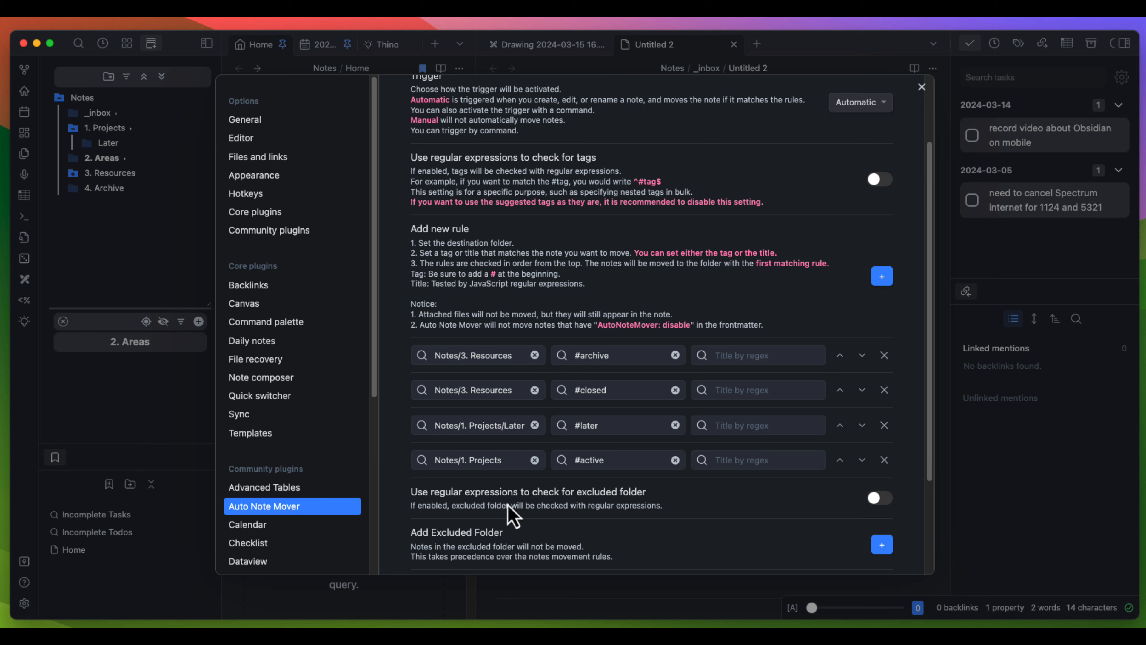
Examine the rule for the #closed tag and its destination folder, Notes/3. Resources
left_click(606, 426)
left_click(614, 388)
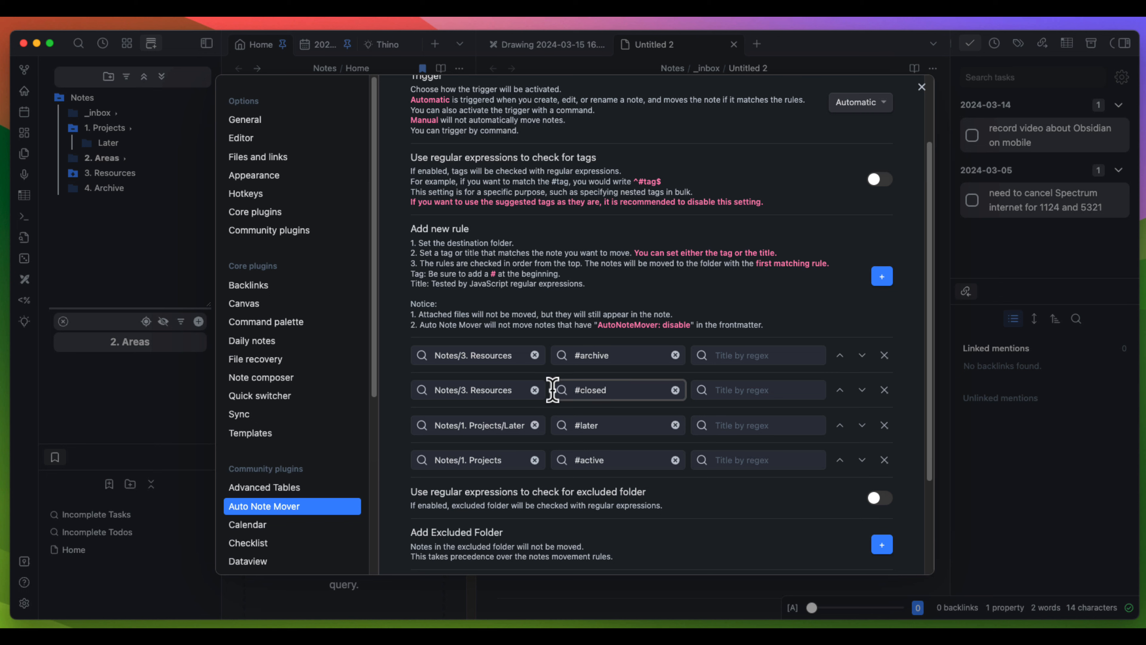
double_click(497, 388)
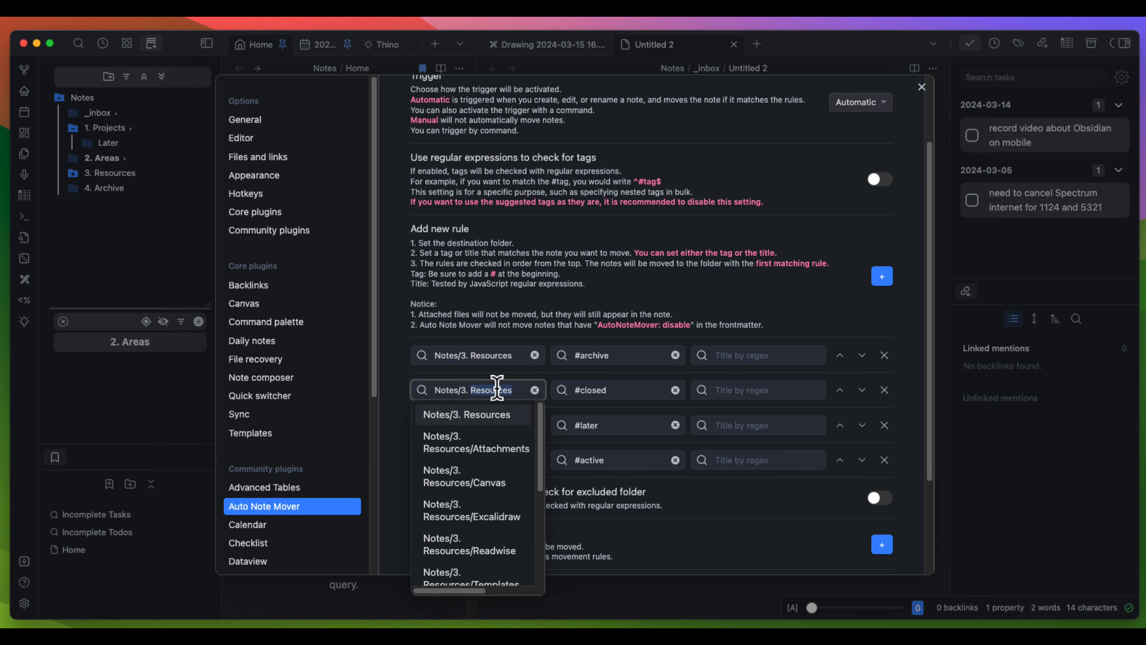
left_click(394, 385)
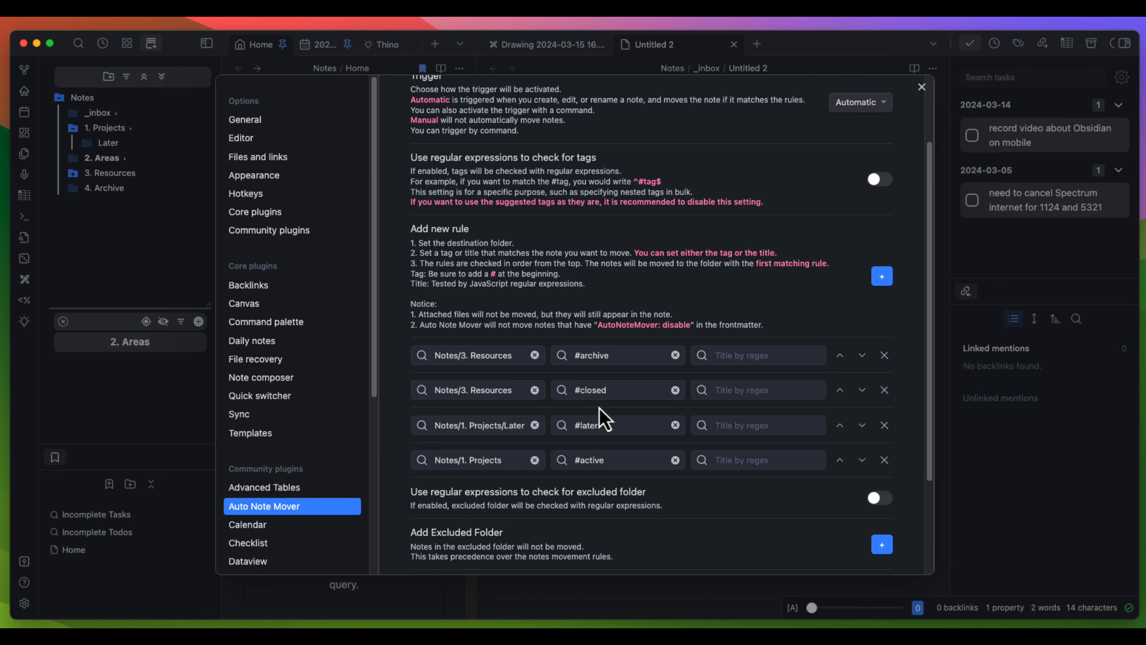
Go through the #archive, #closed, #active and #later tags of the four note-moving rules once more
left_click(615, 356)
left_click(625, 390)
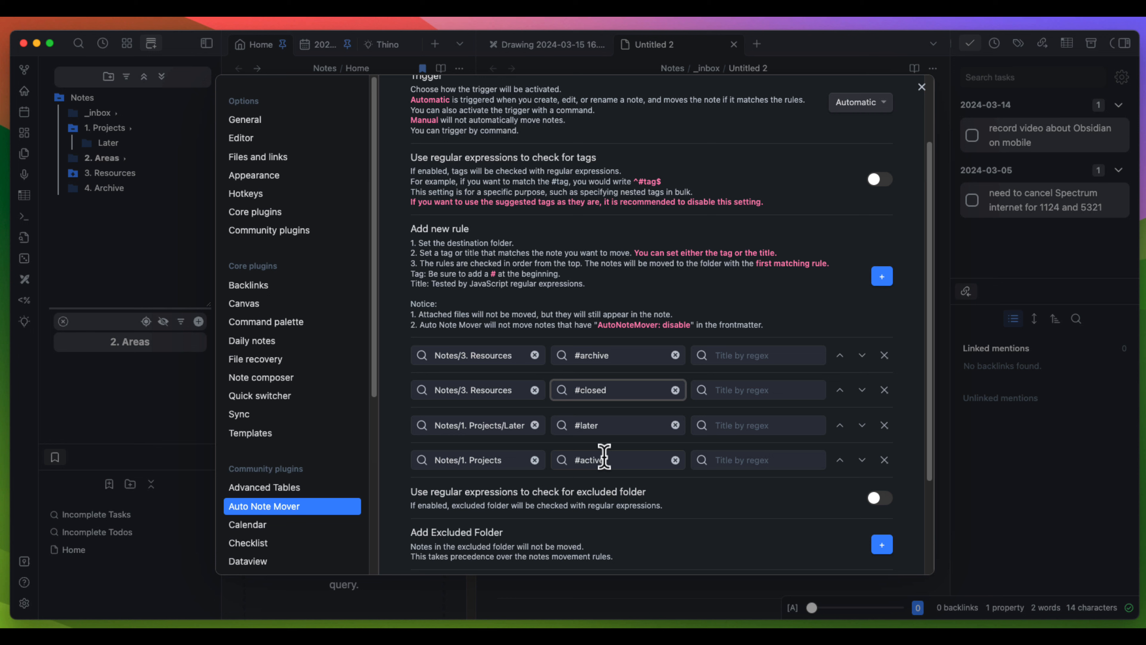
left_click(619, 457)
left_click(615, 426)
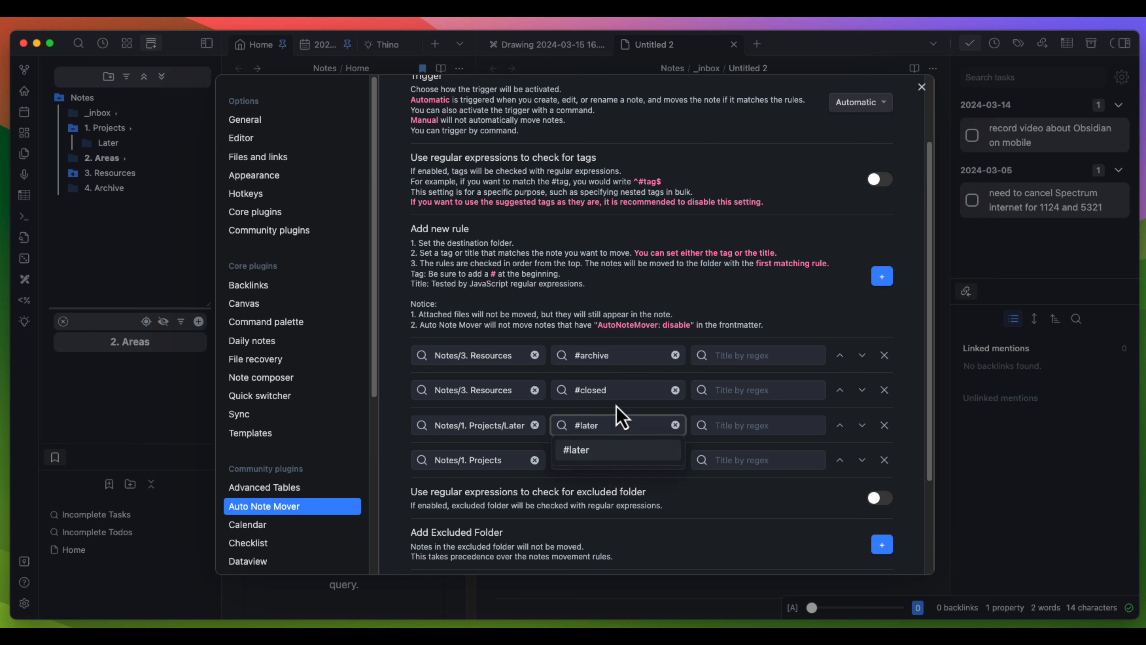
left_click(615, 390)
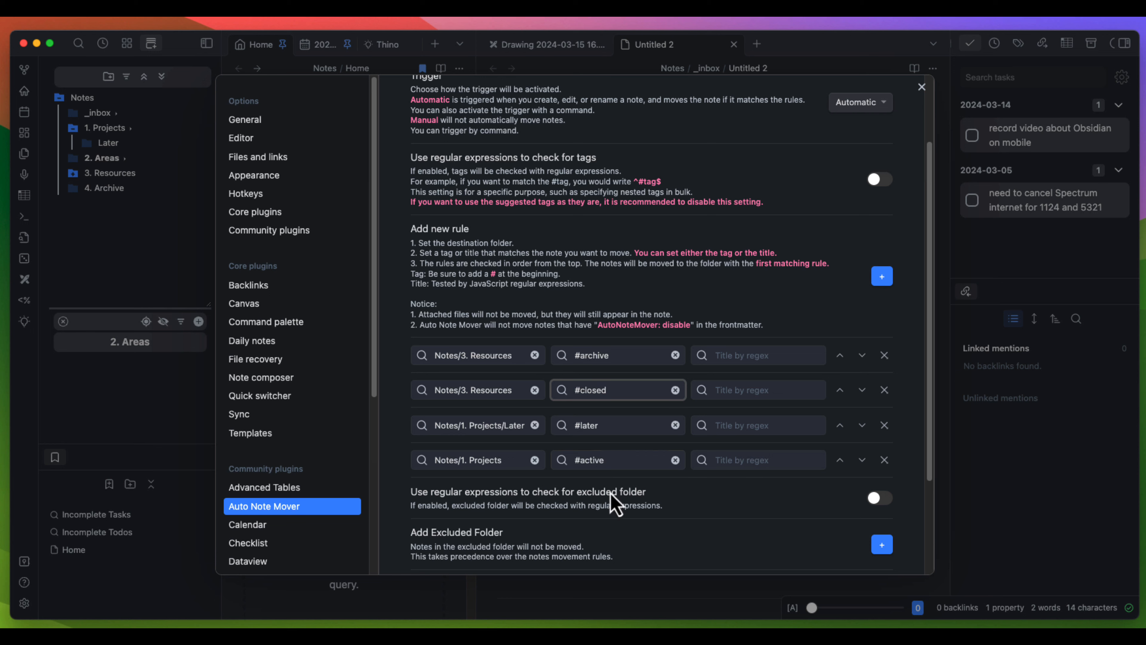
left_click(604, 355)
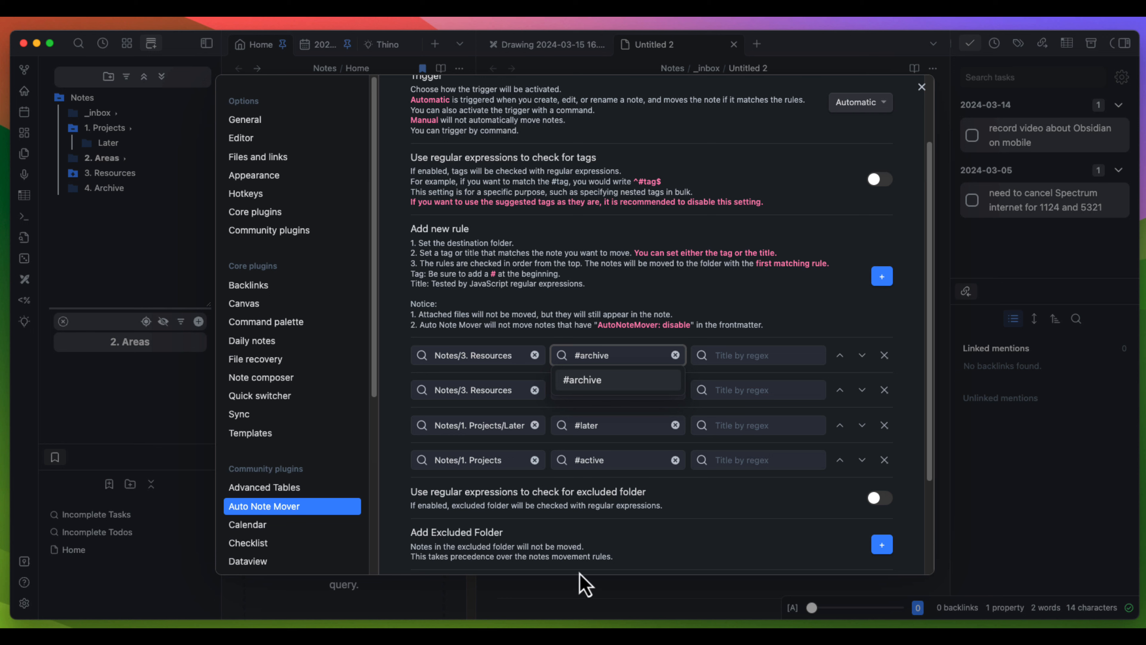
Close the settings, look through 3. Resources and its Templates folder, and display the contents of 4. Archive
left_click(397, 392)
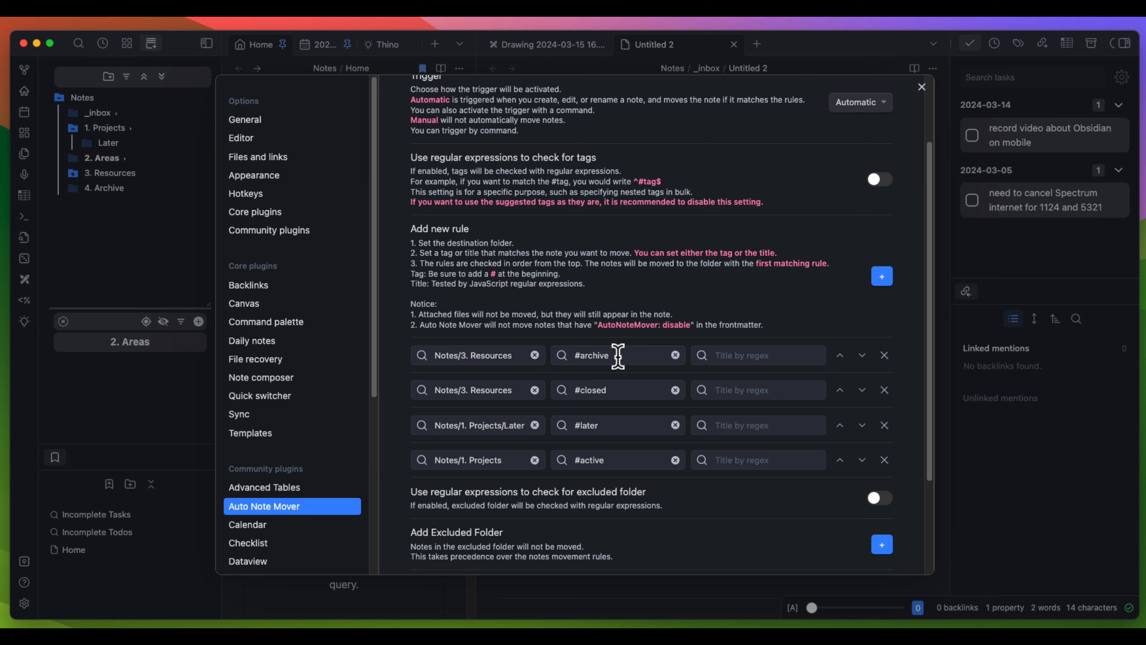
left_click(922, 87)
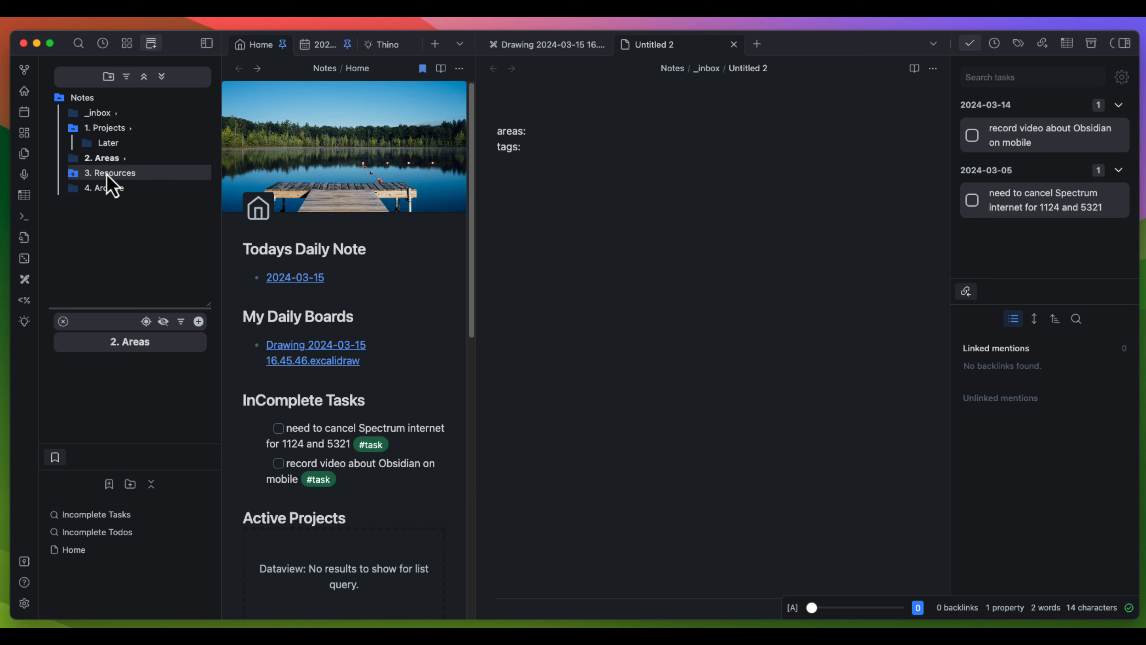
left_click(86, 174)
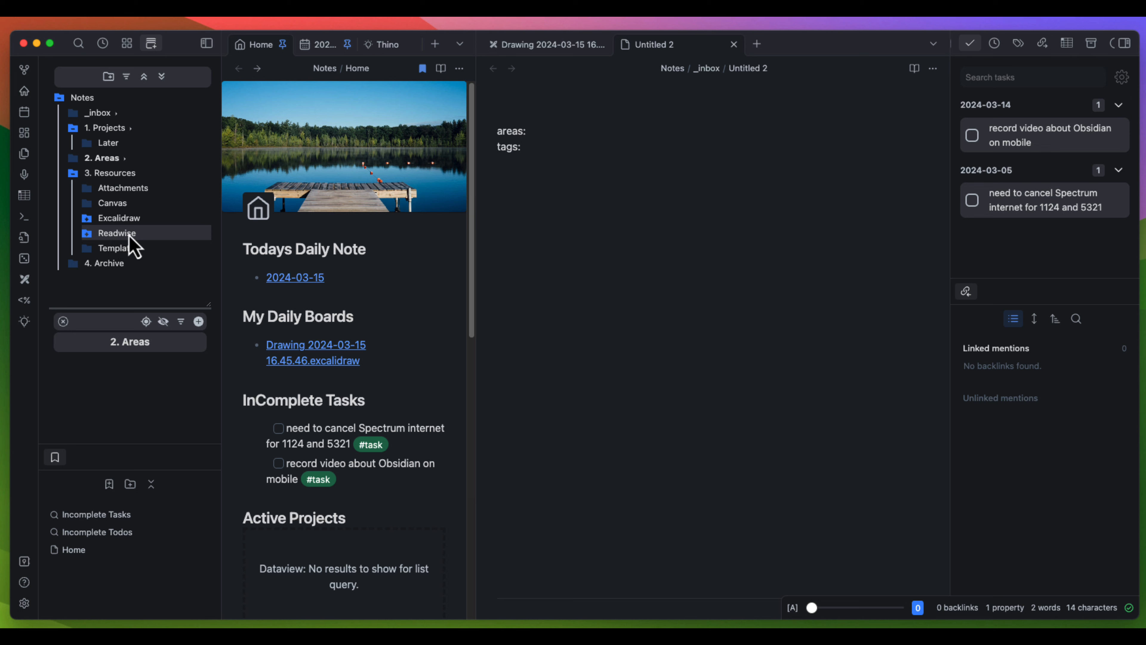
left_click(130, 251)
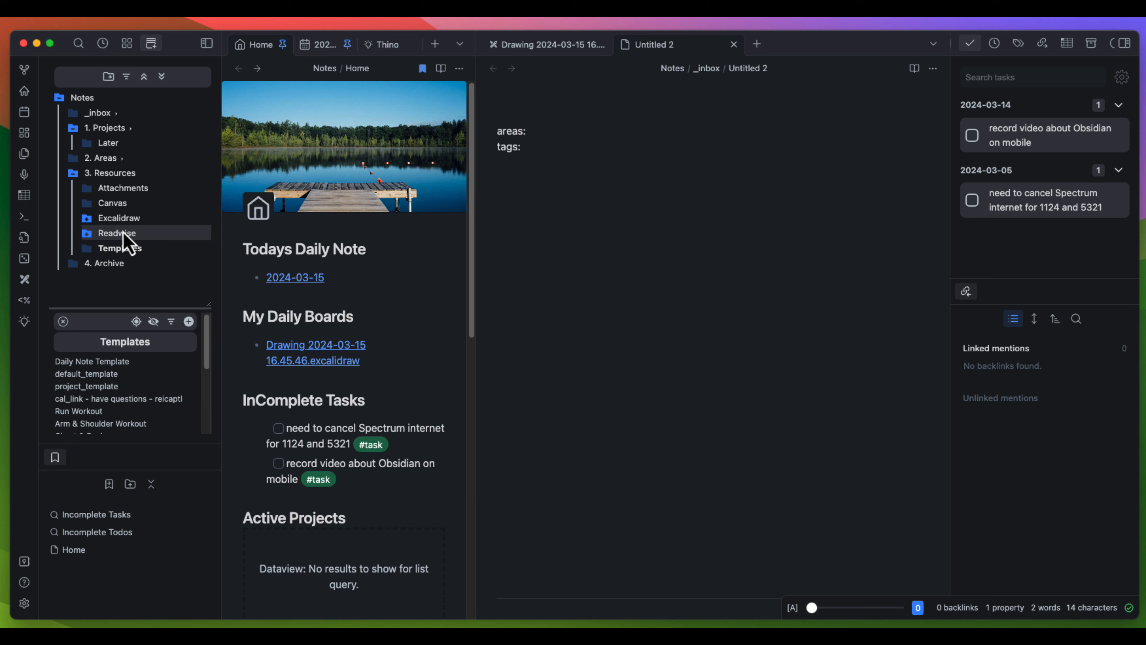
left_click(76, 176)
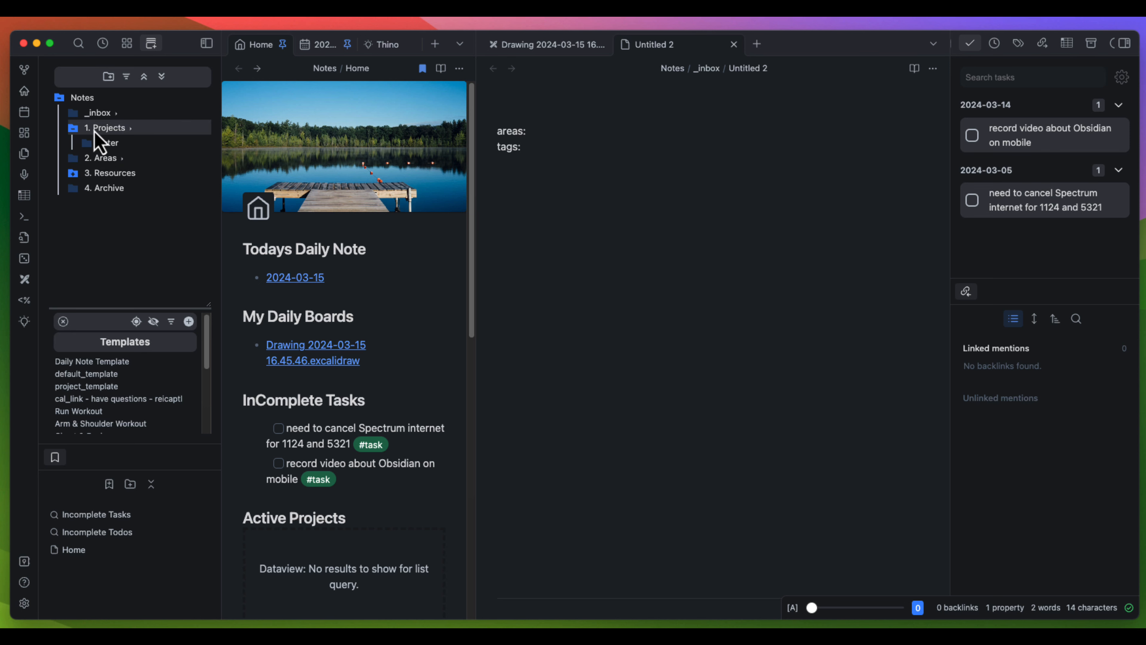
left_click(92, 192)
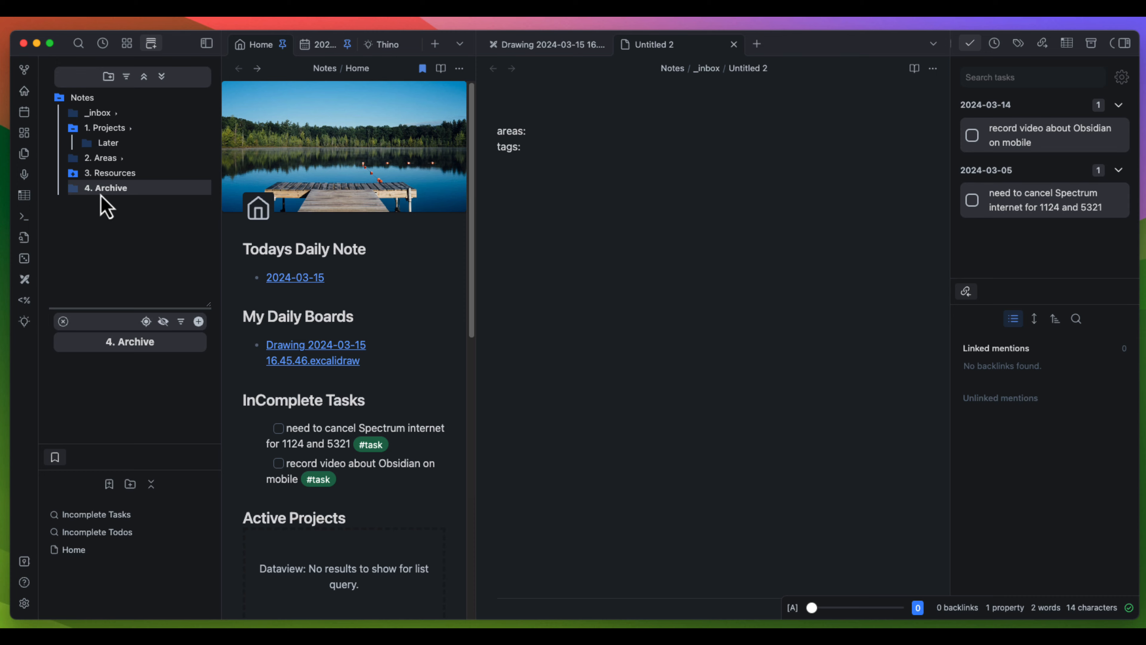
Open the community plugins settings and review the installed plugins from Advanced Tables to Image Inserter
key("super+comma")
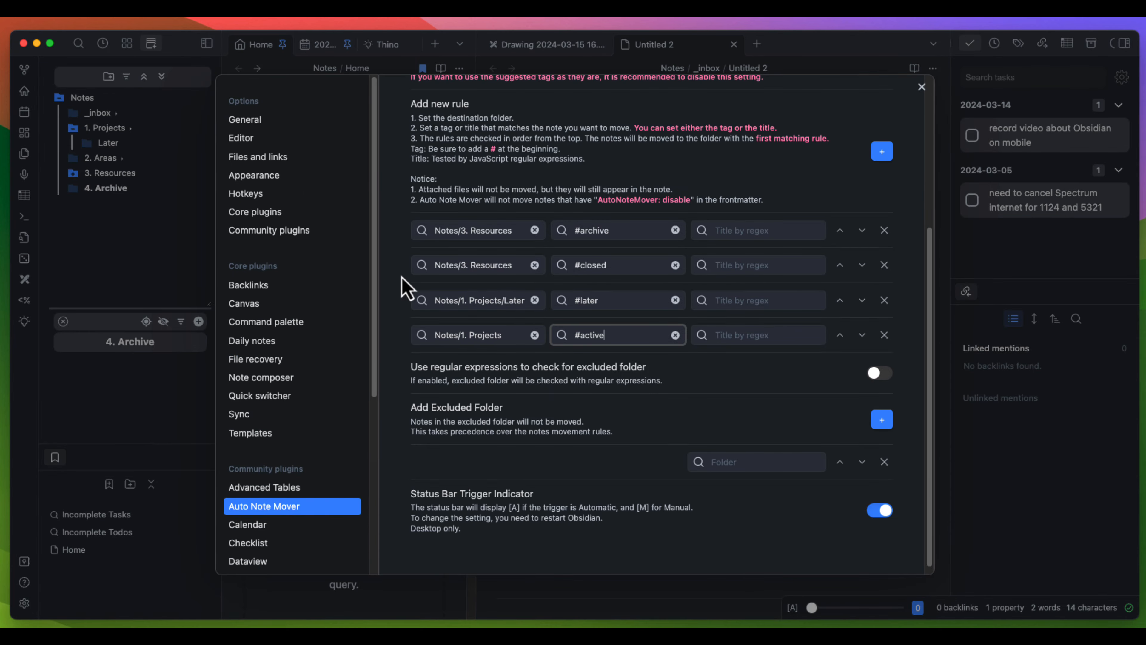
left_click(271, 230)
scroll(662, 452, "down", 4)
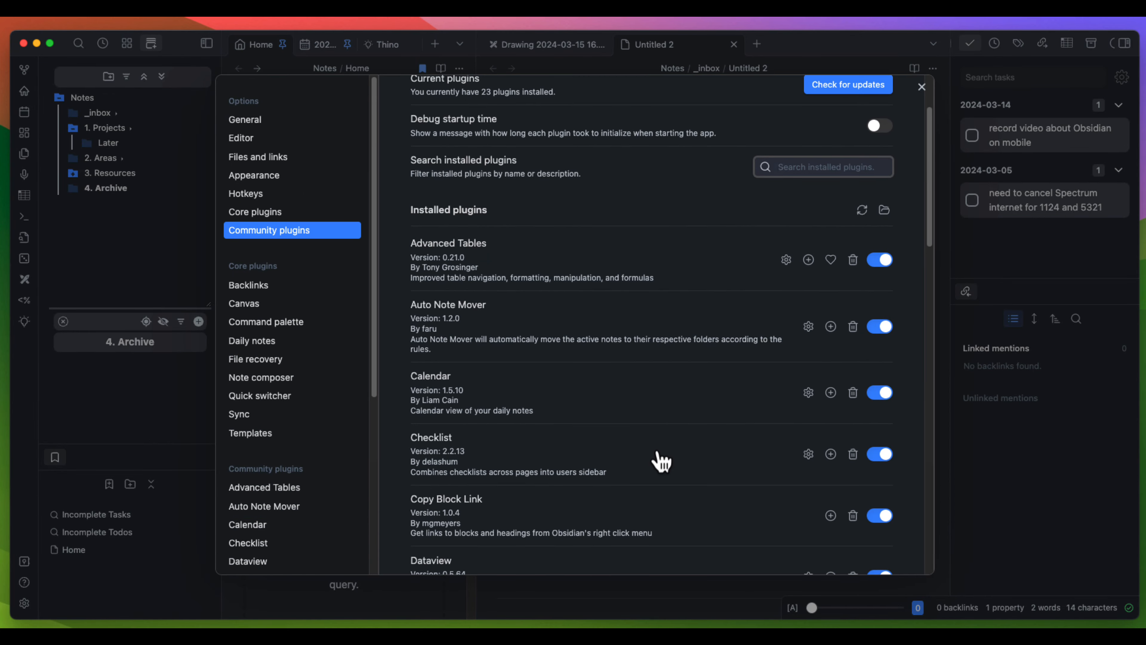
scroll(519, 413, "down", 3)
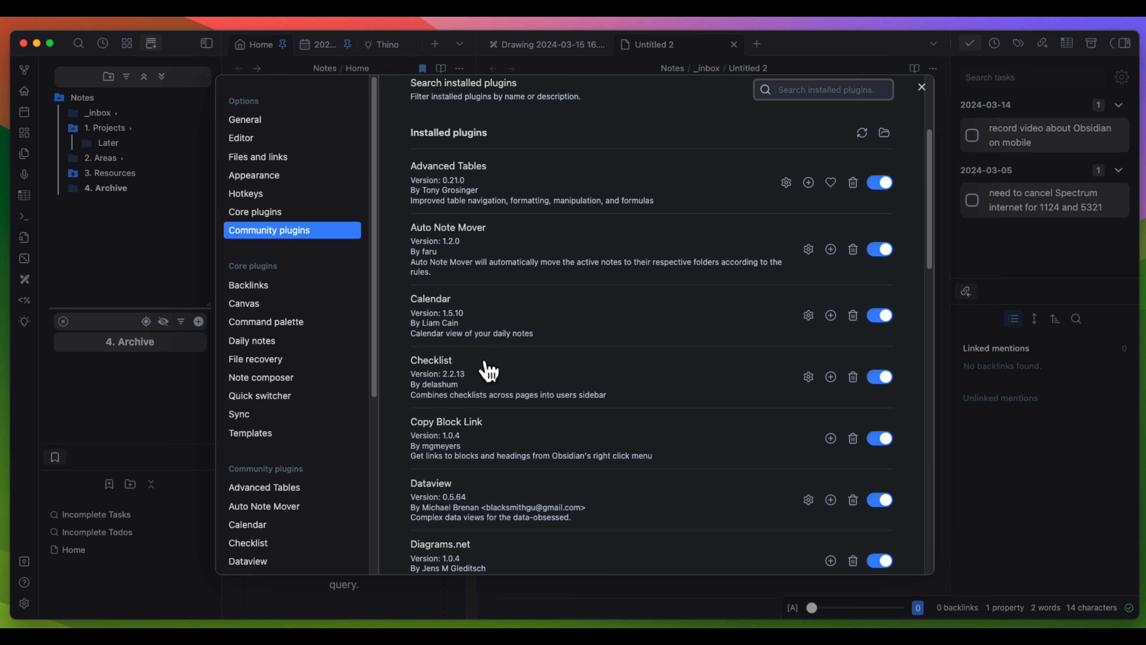
scroll(581, 451, "down", 1)
scroll(580, 450, "down", 3)
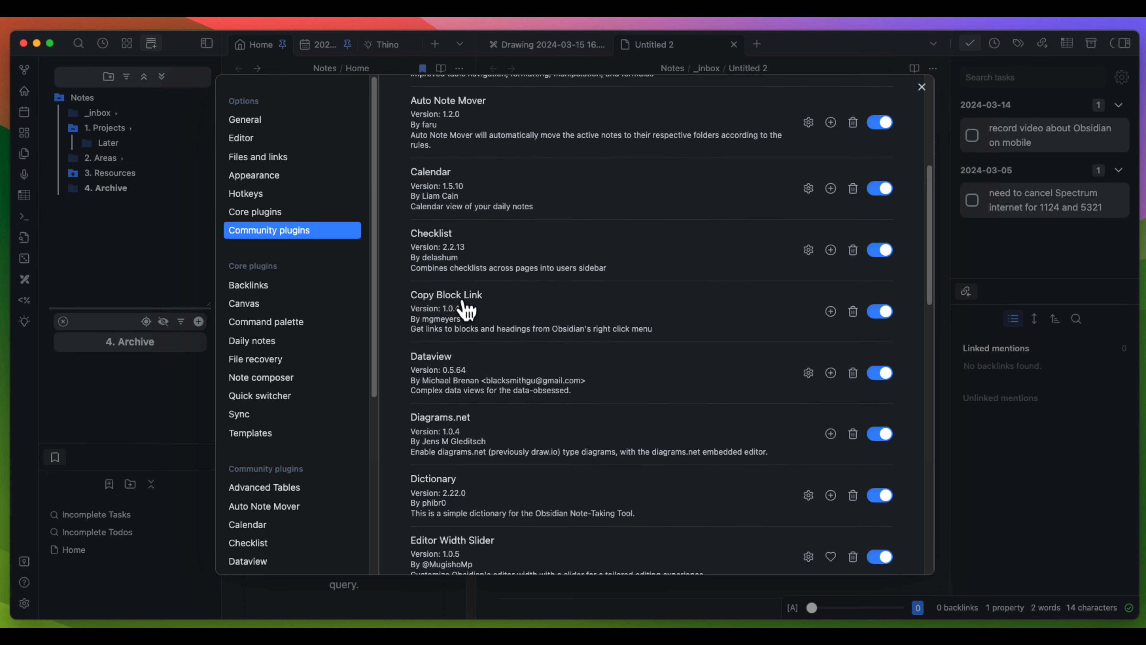
left_click_drag(929, 271, 921, 304)
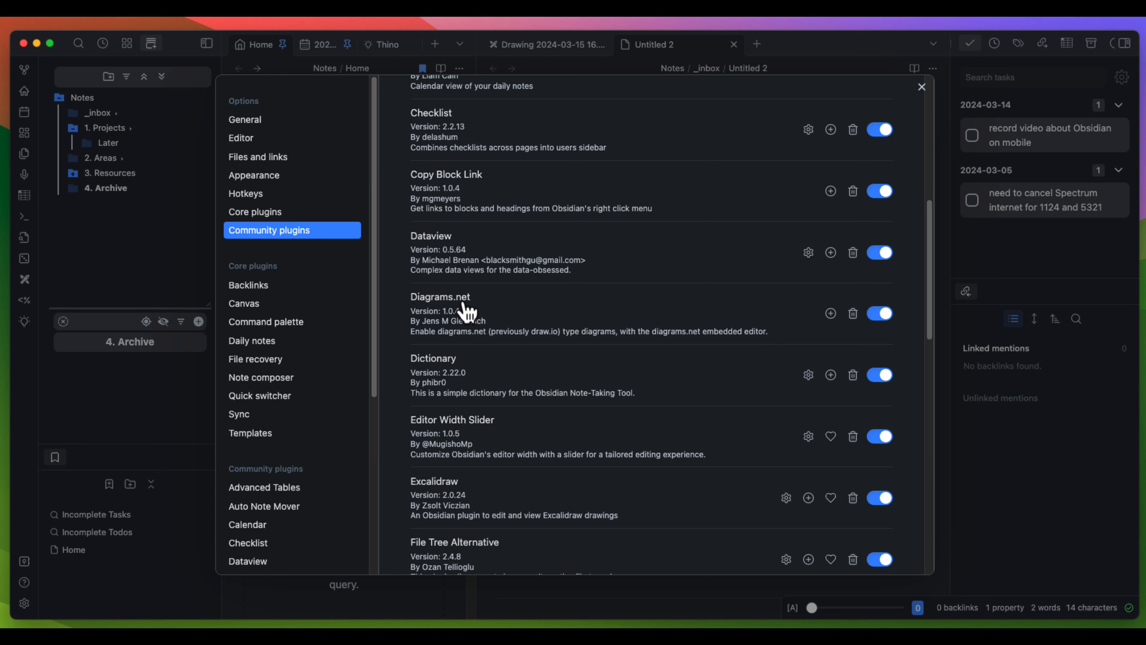
scroll(467, 311, "down", 5)
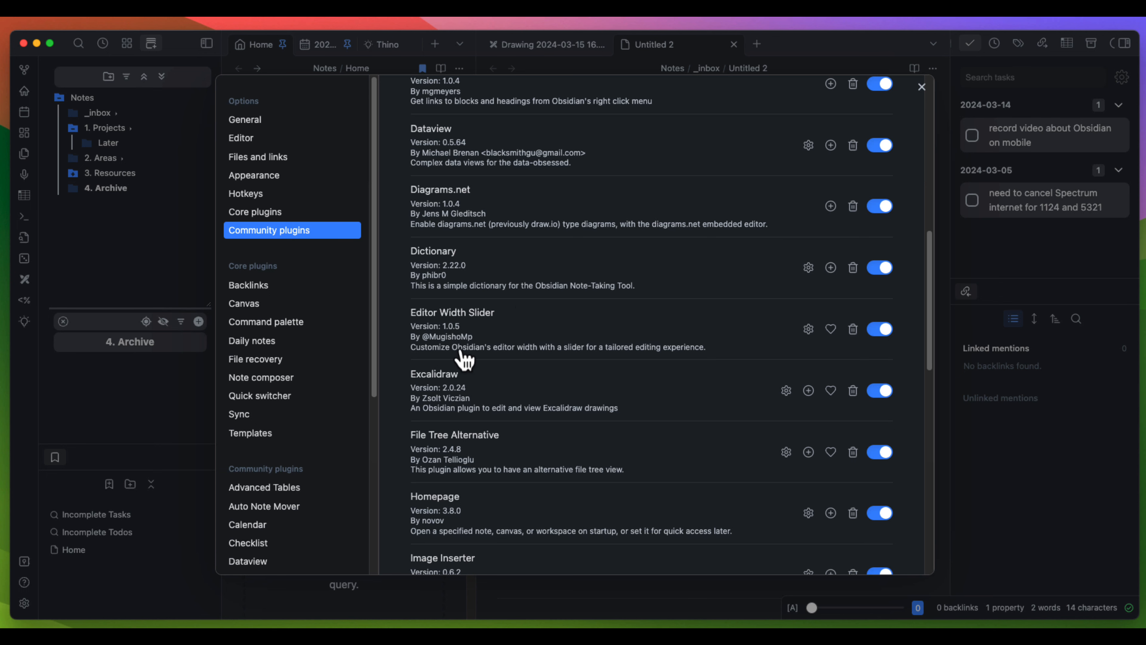
scroll(505, 400, "down", 3)
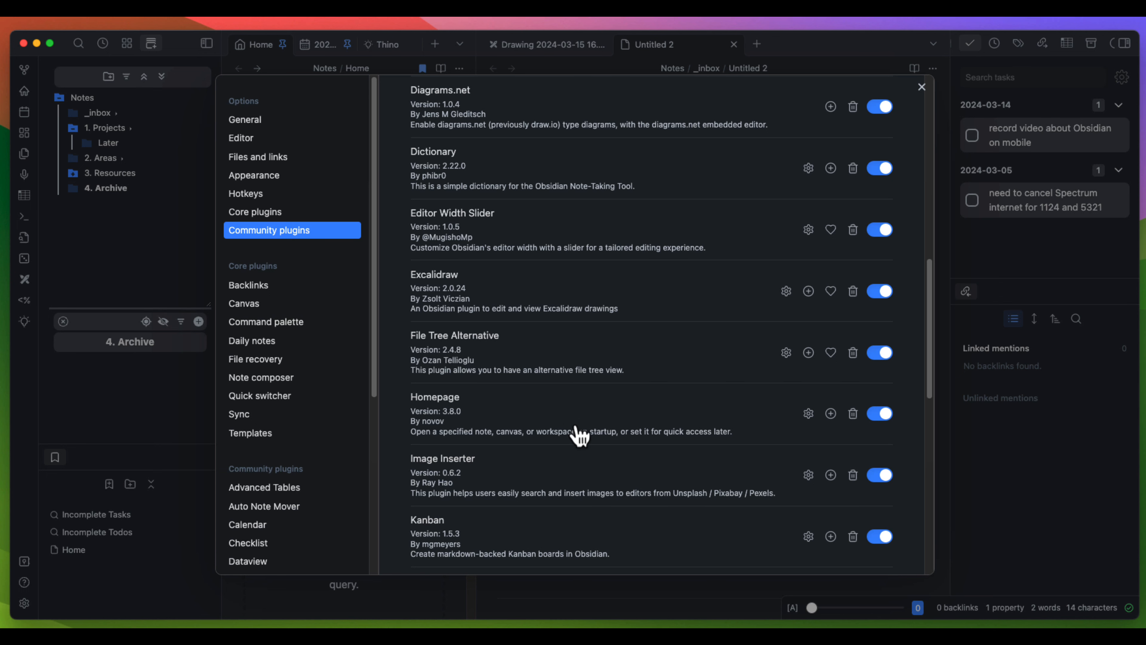
scroll(569, 430, "down", 3)
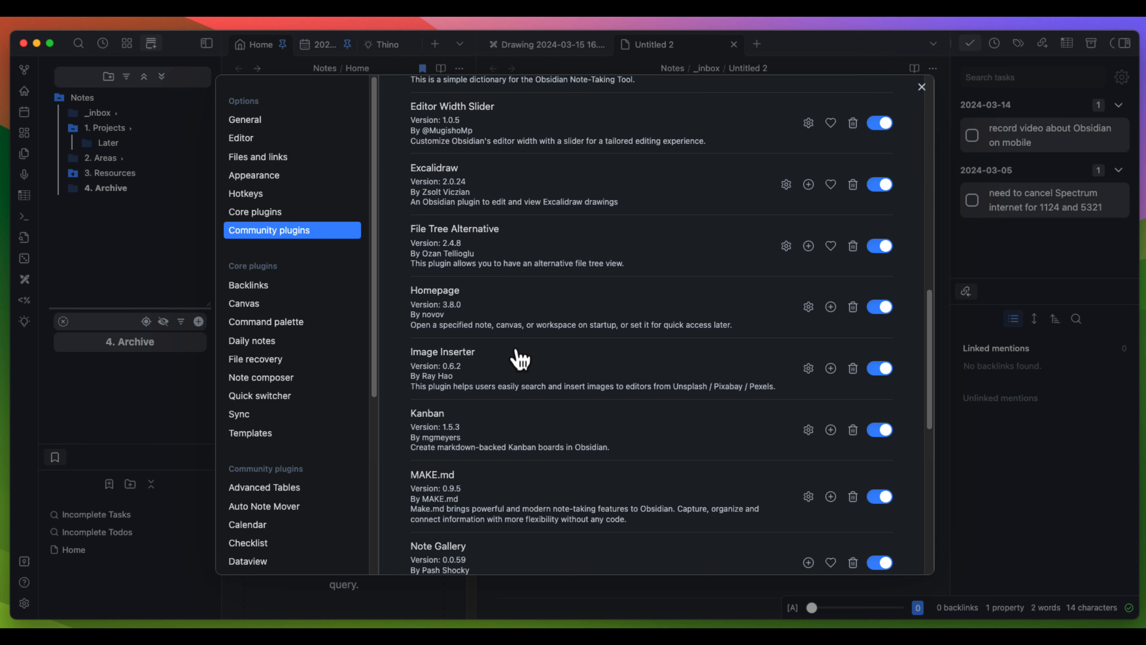
Review the remaining installed plugins from Kanban to Thino, and close the settings
scroll(534, 397, "down", 1)
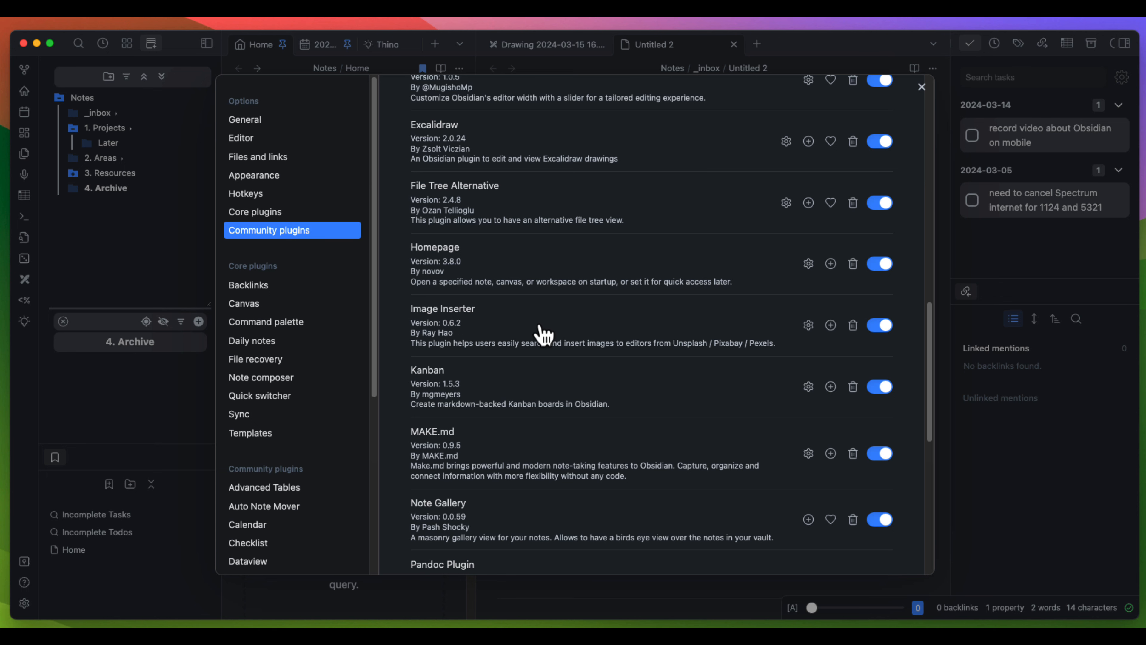
scroll(513, 432, "down", 1)
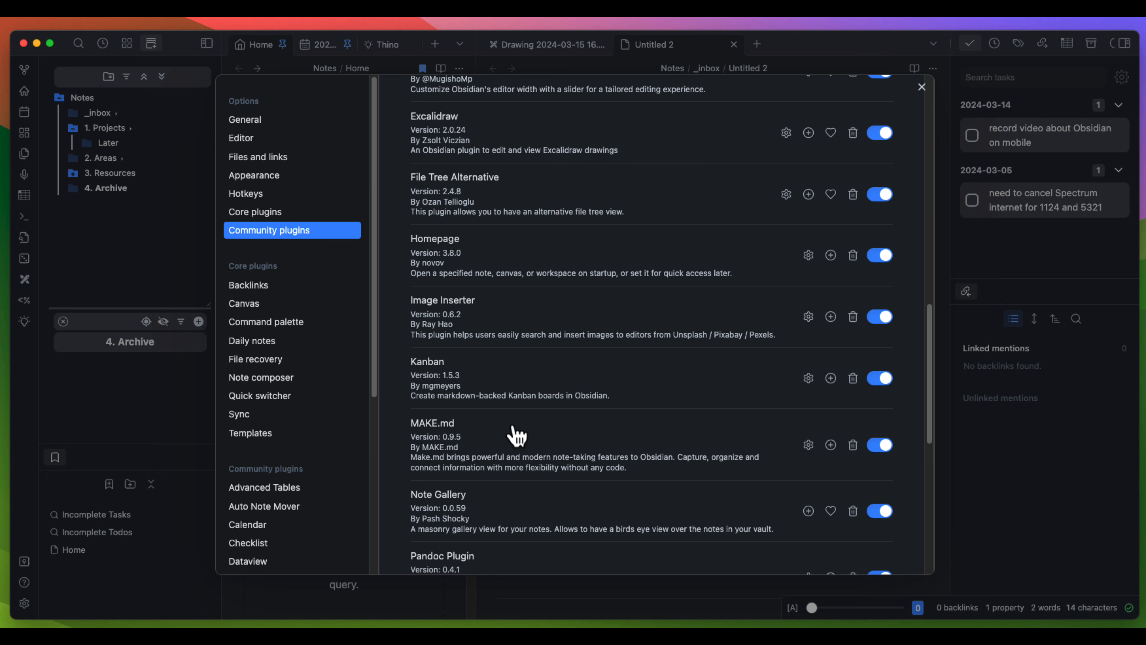
scroll(521, 434, "down", 3)
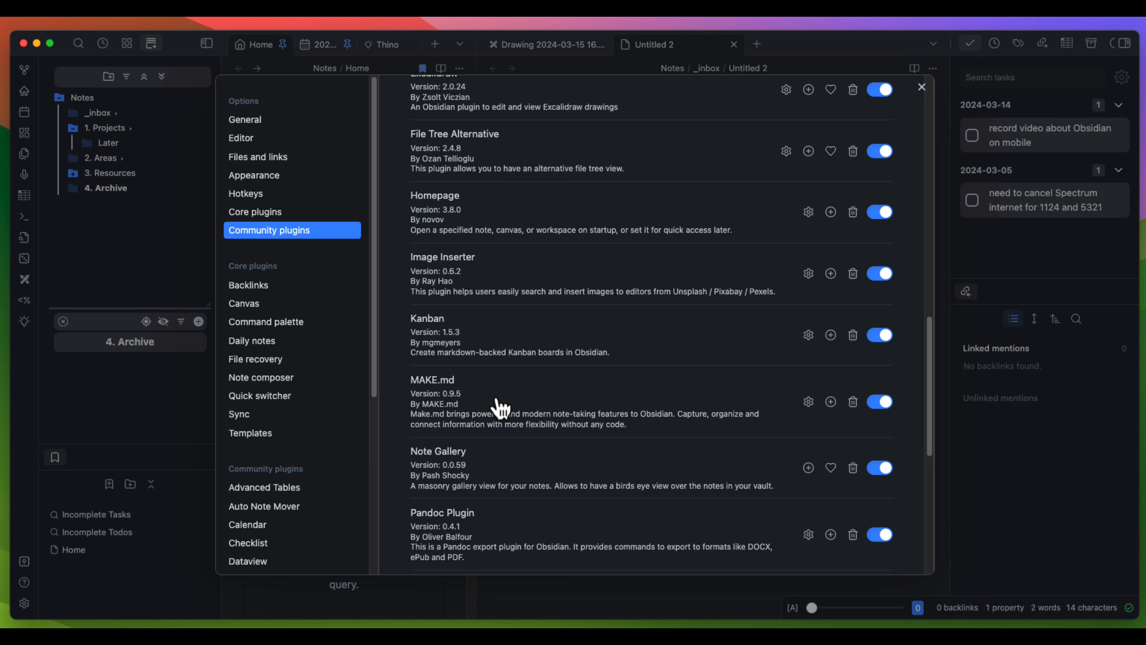
scroll(591, 445, "down", 5)
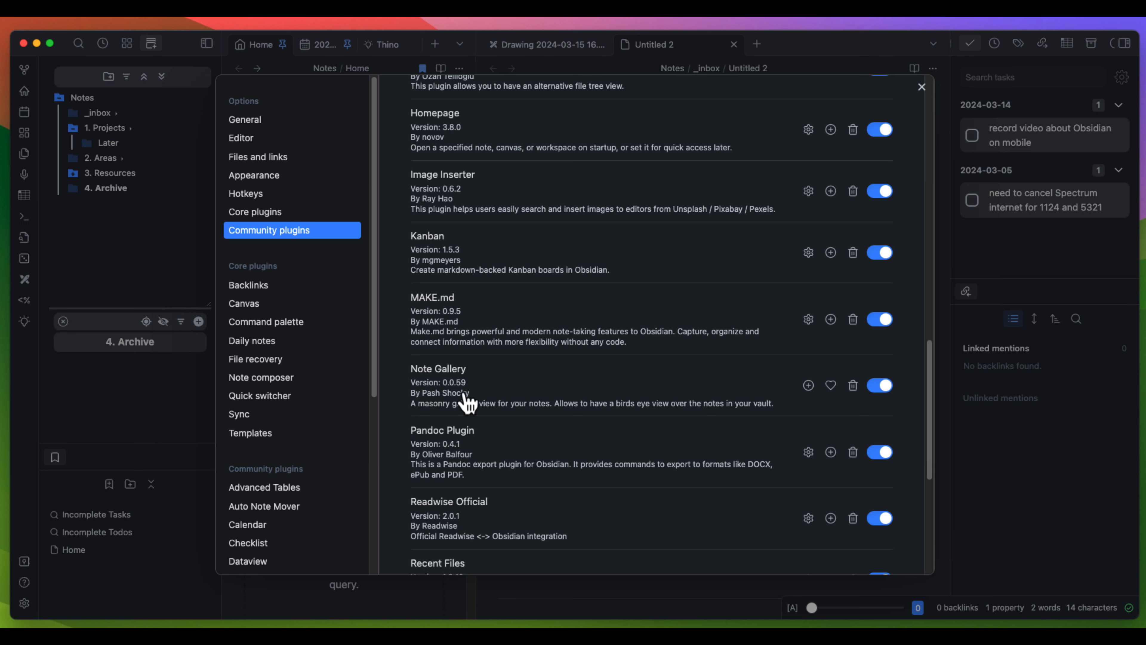
scroll(464, 456, "down", 2)
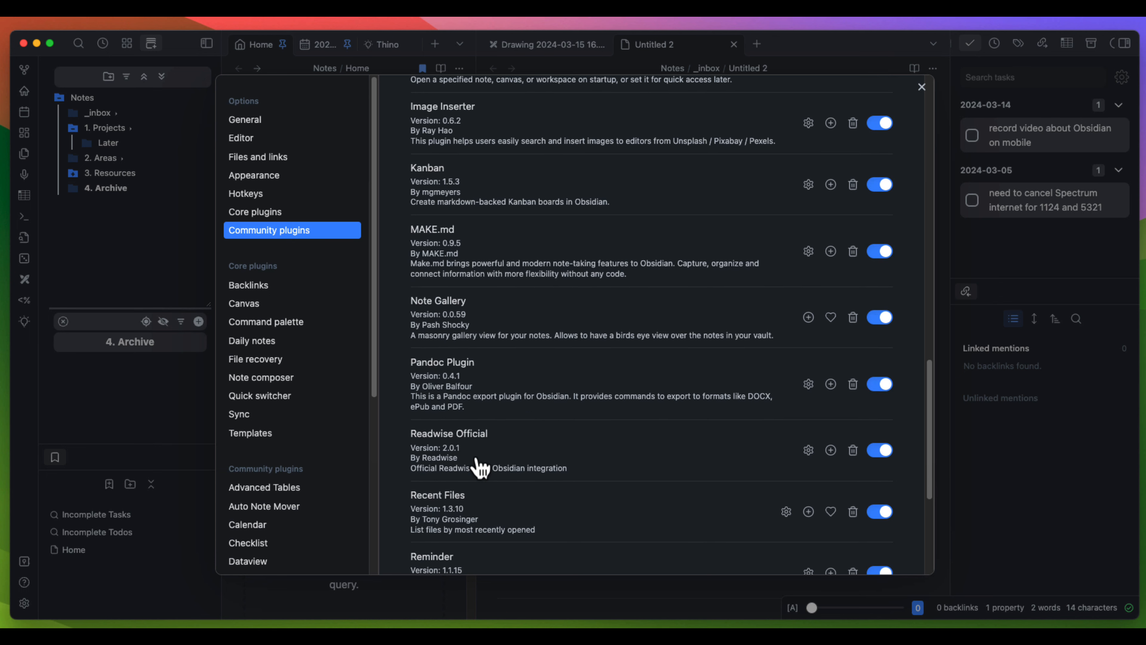
scroll(483, 393, "down", 3)
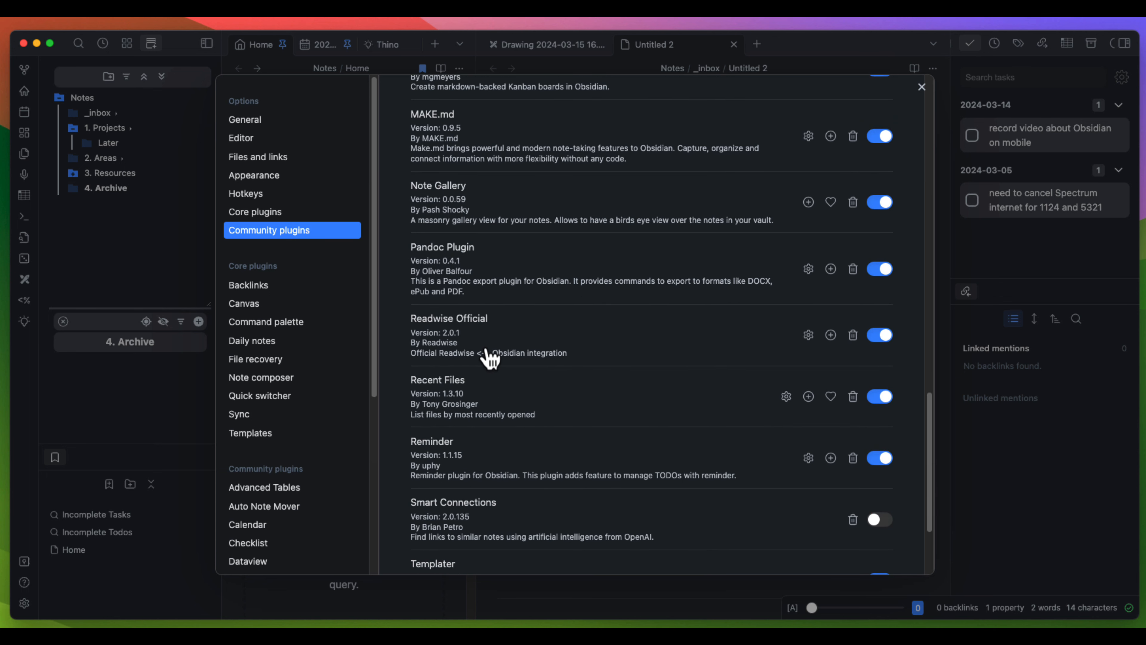
scroll(496, 413, "down", 3)
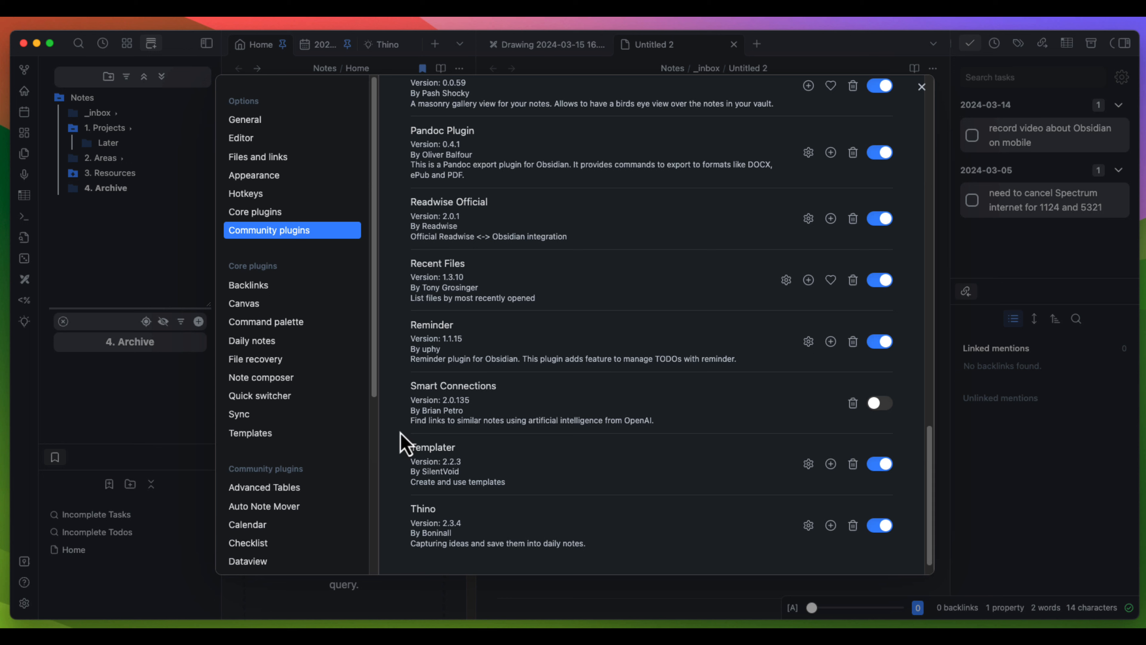
scroll(452, 526, "down", 1)
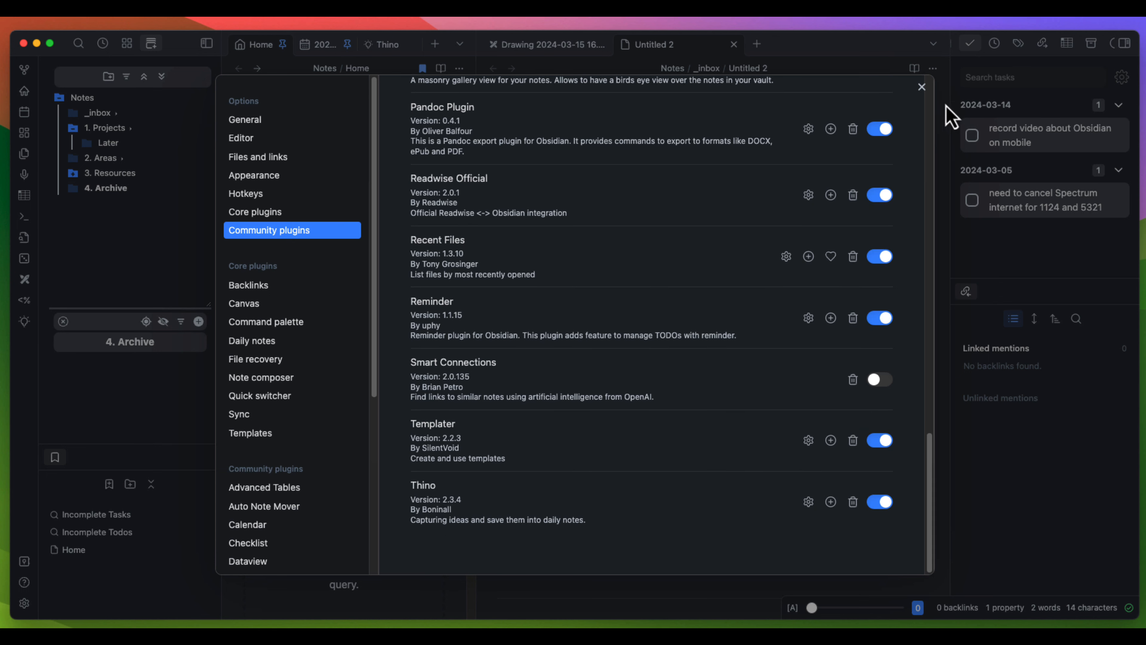
left_click(922, 87)
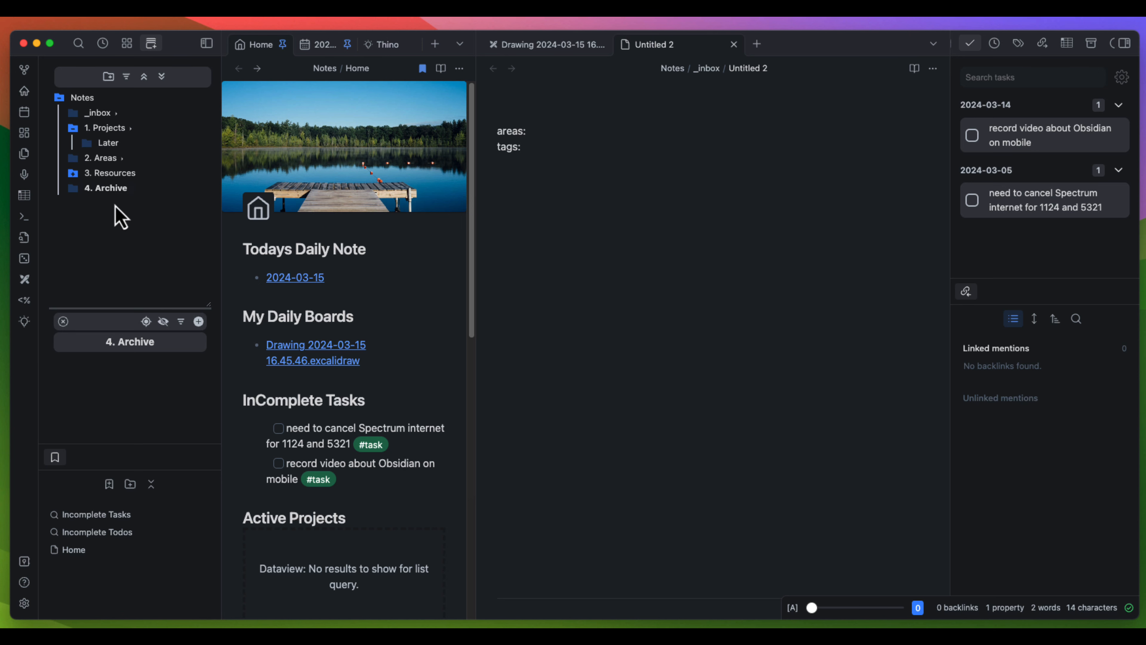
Open the "hard money lender questions" note from _inbox, and give it more room by hiding the tasks sidebar and narrowing the Home pane
left_click(102, 112)
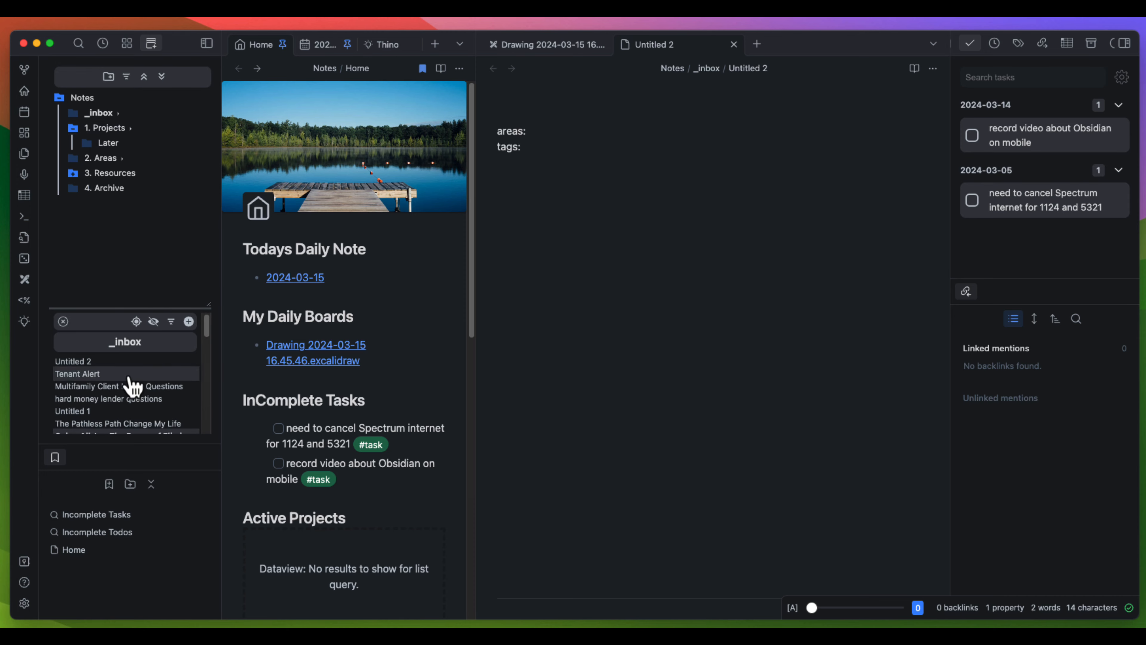
left_click(152, 401)
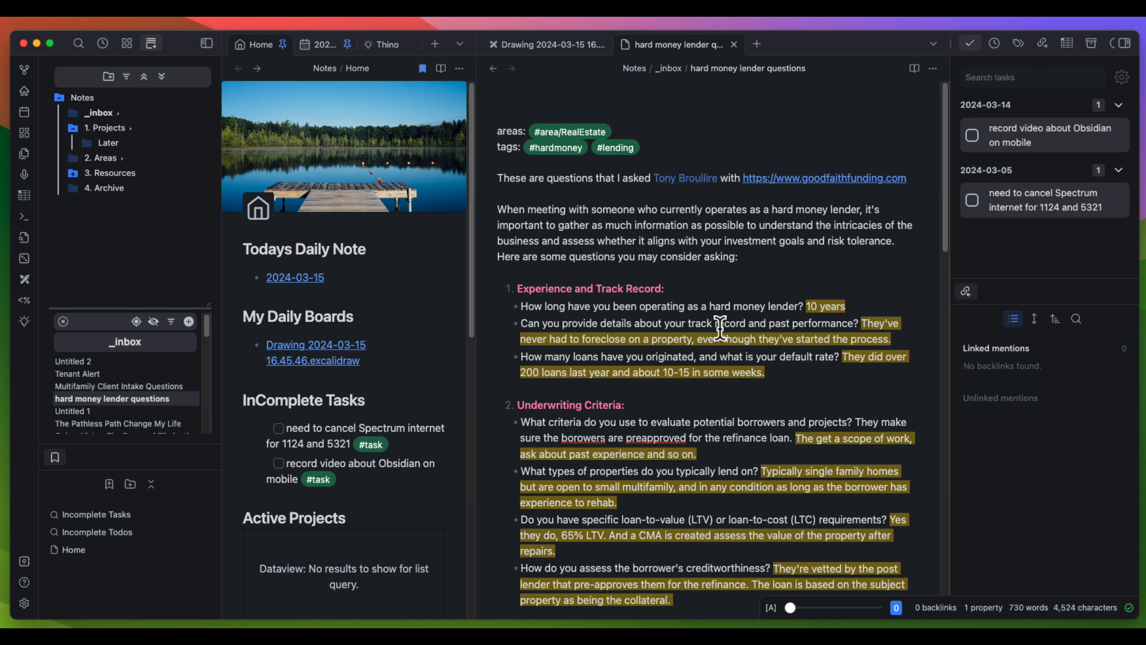
left_click(1124, 44)
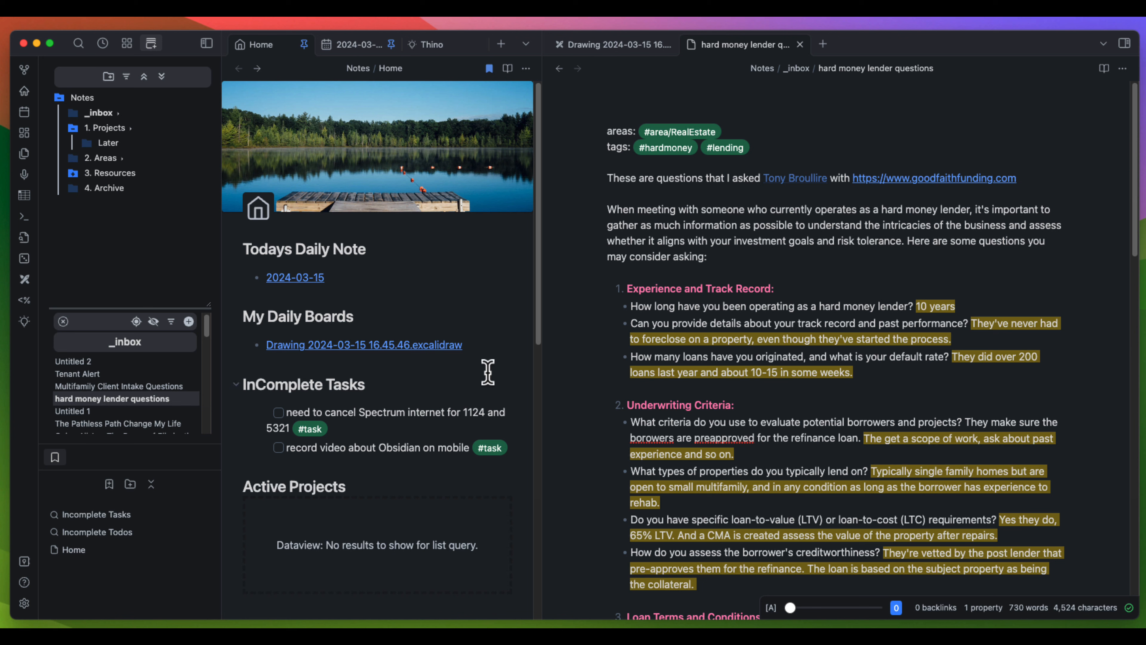
left_click_drag(542, 350, 502, 357)
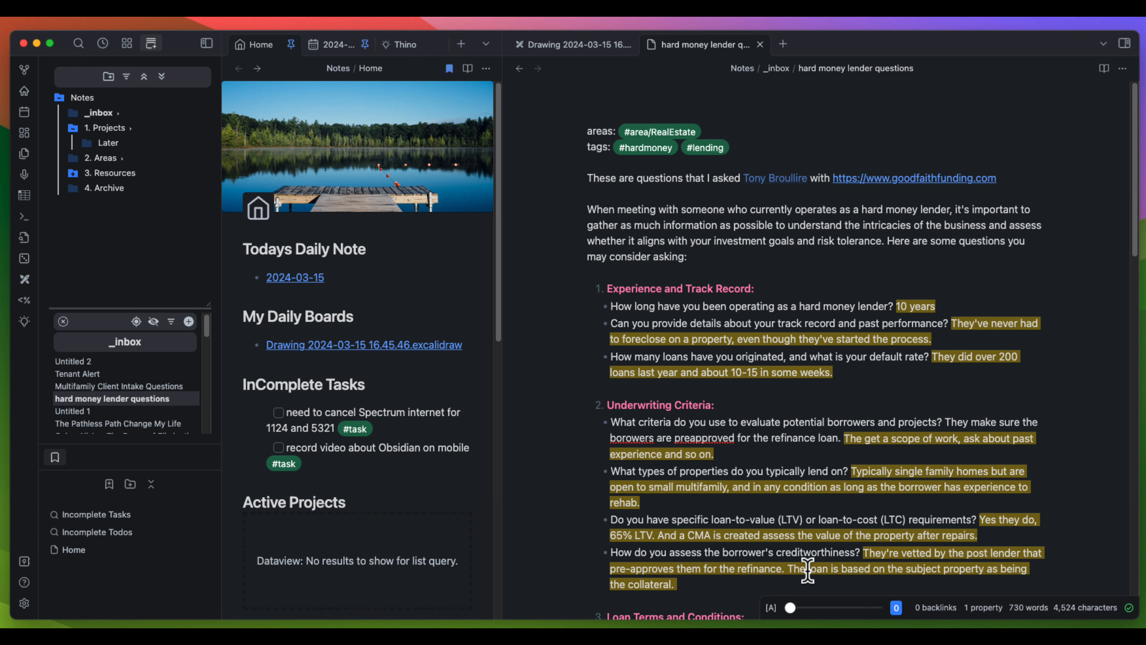
Try an editor width of 100 on the lender questions note, and set it back to 0
mouse_move(790, 608)
left_mouse_down()
mouse_move(839, 609)
mouse_move(770, 614)
left_mouse_up()
left_click_drag(790, 611, 877, 620)
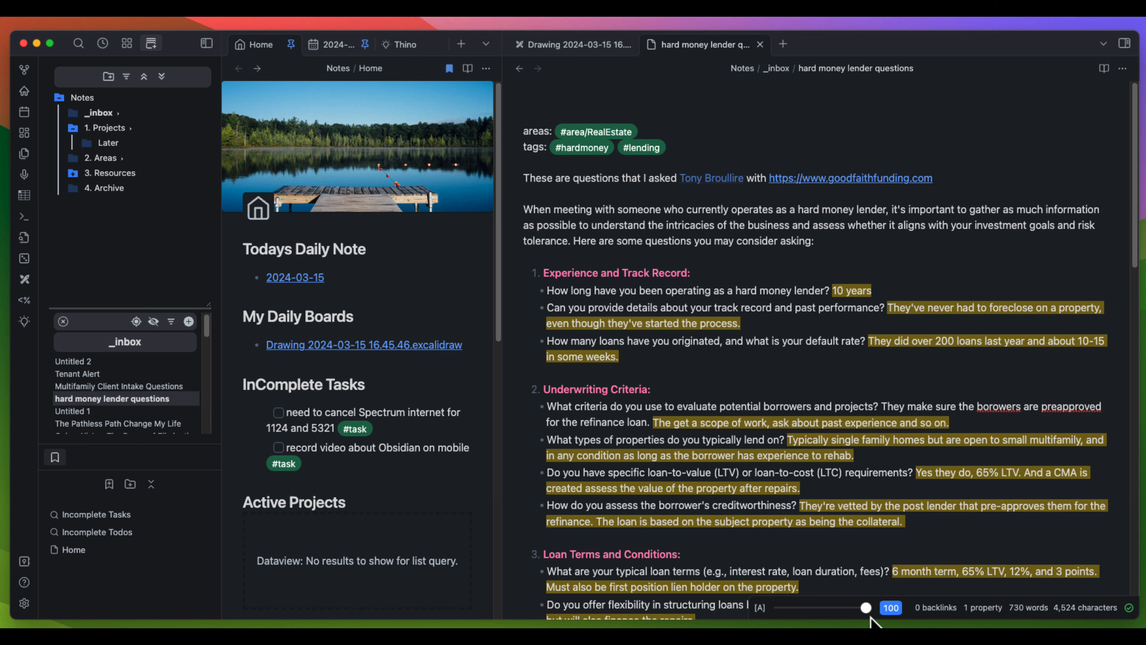
left_click_drag(869, 619, 743, 625)
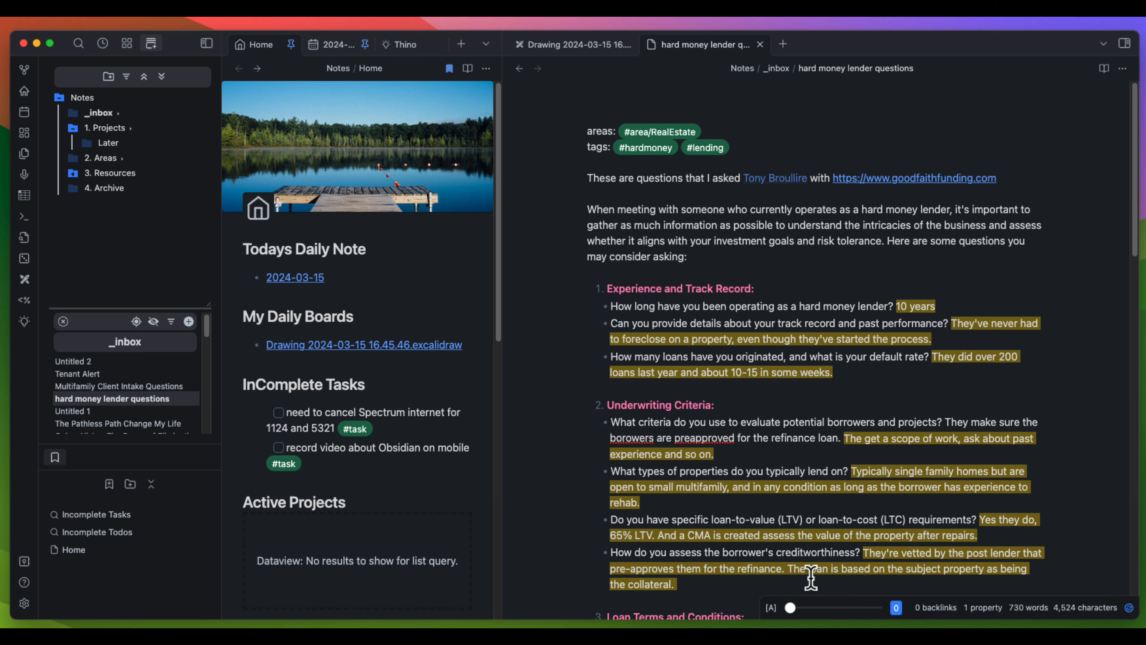
left_click_drag(790, 608, 751, 612)
left_click_drag(790, 607, 757, 604)
Search Unsplash for "money" at Large size, and add the photo of hands holding dollar bills as the note's banner
key("super+shift+i")
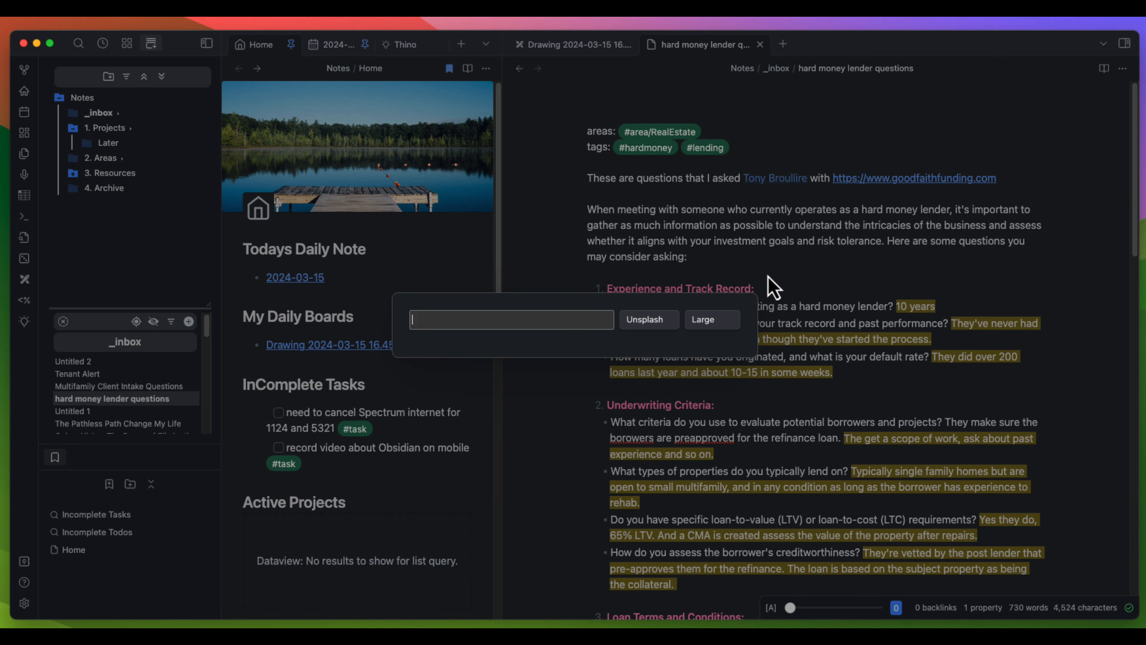
type("money")
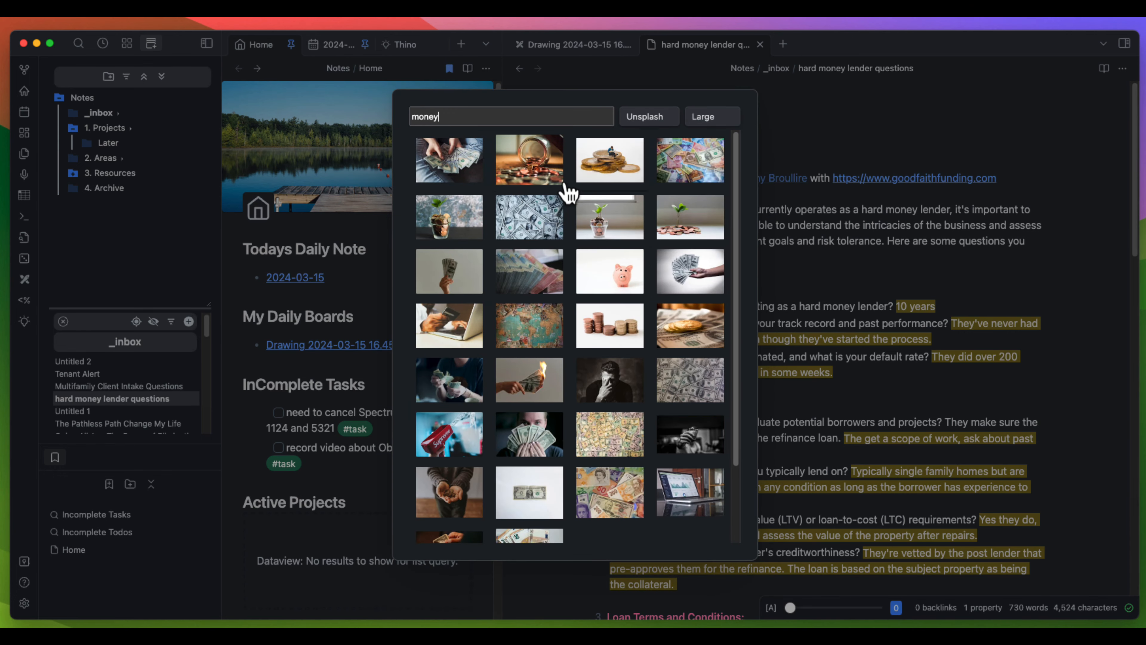
left_click(472, 172)
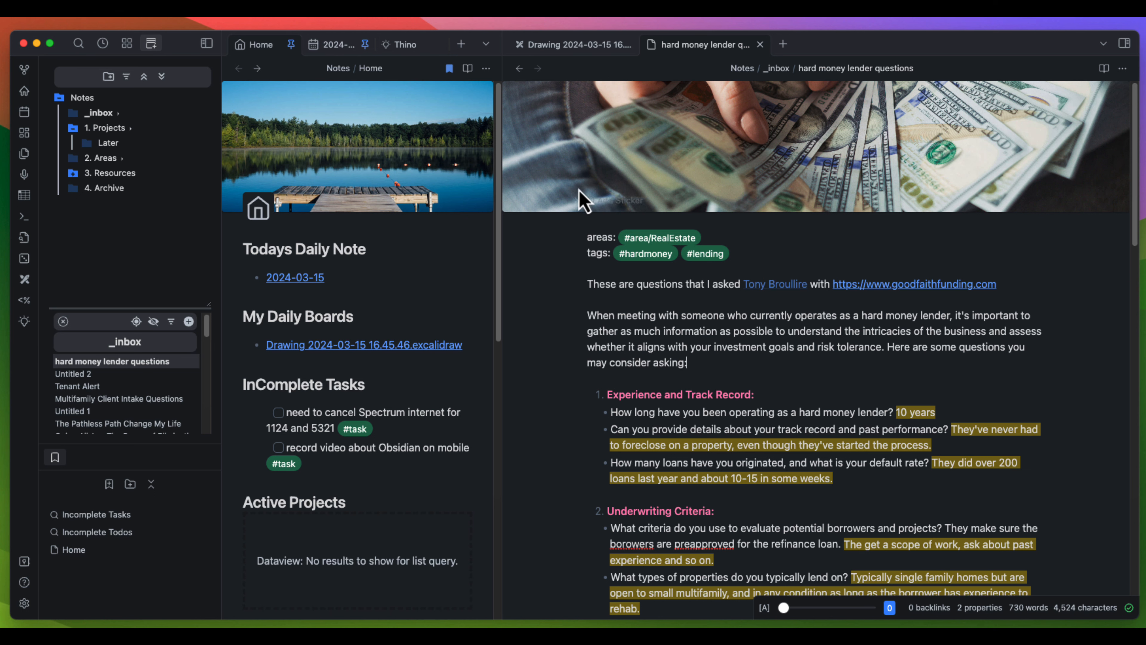
Toggle the note's tags and properties below the banner, leaving them expanded
left_click(576, 201)
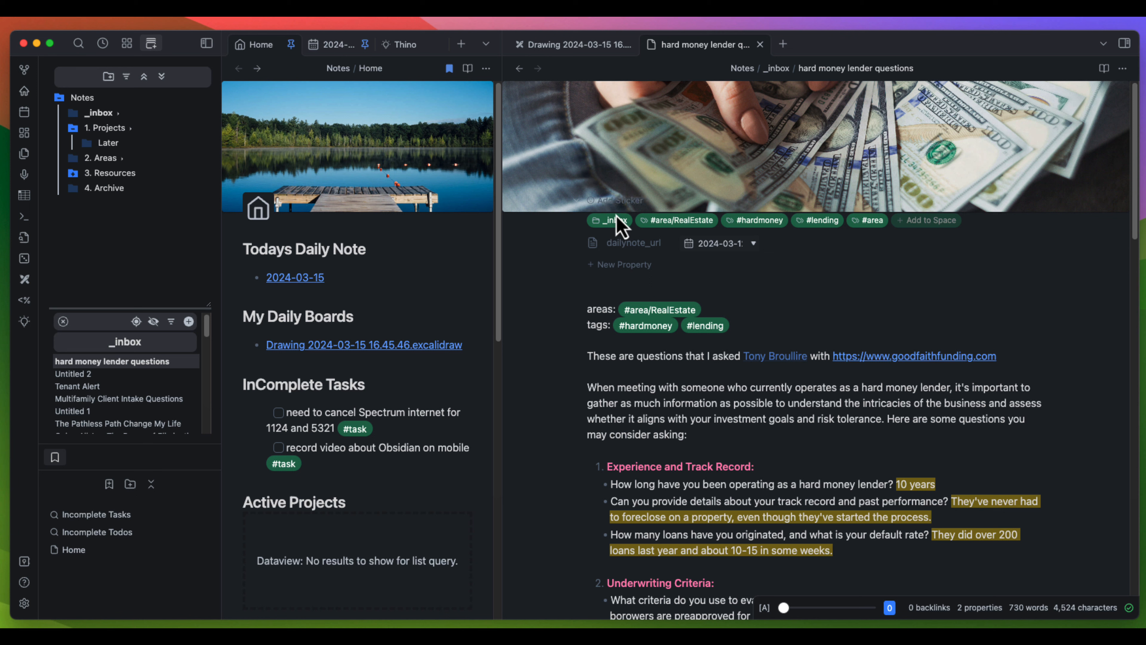
left_click(576, 200)
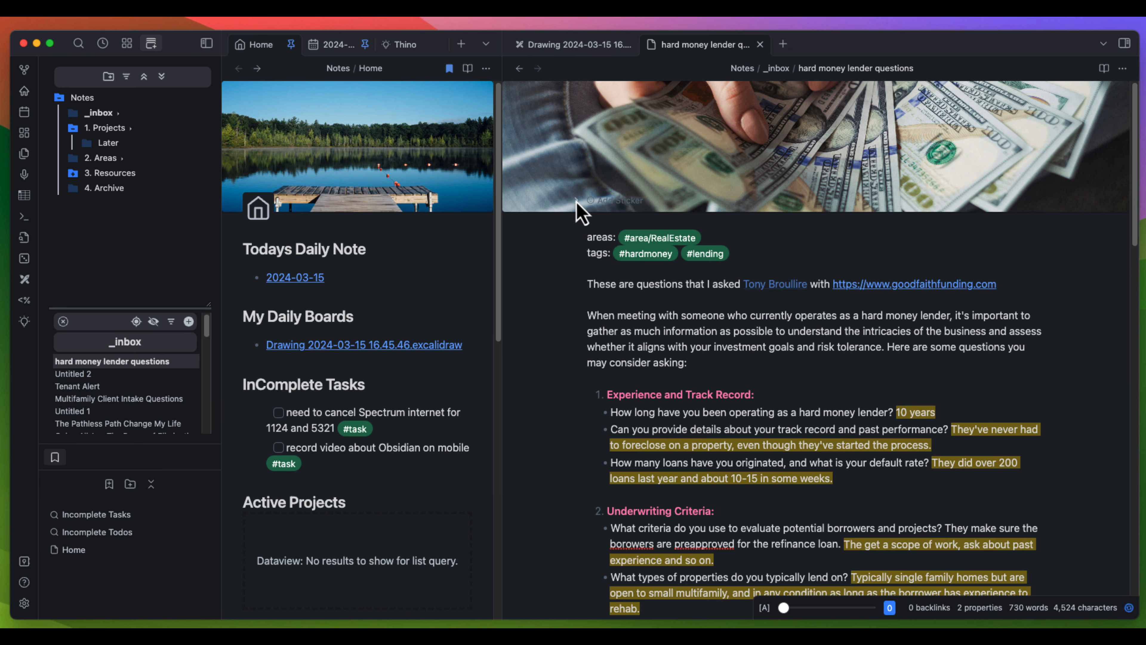
left_click(577, 200)
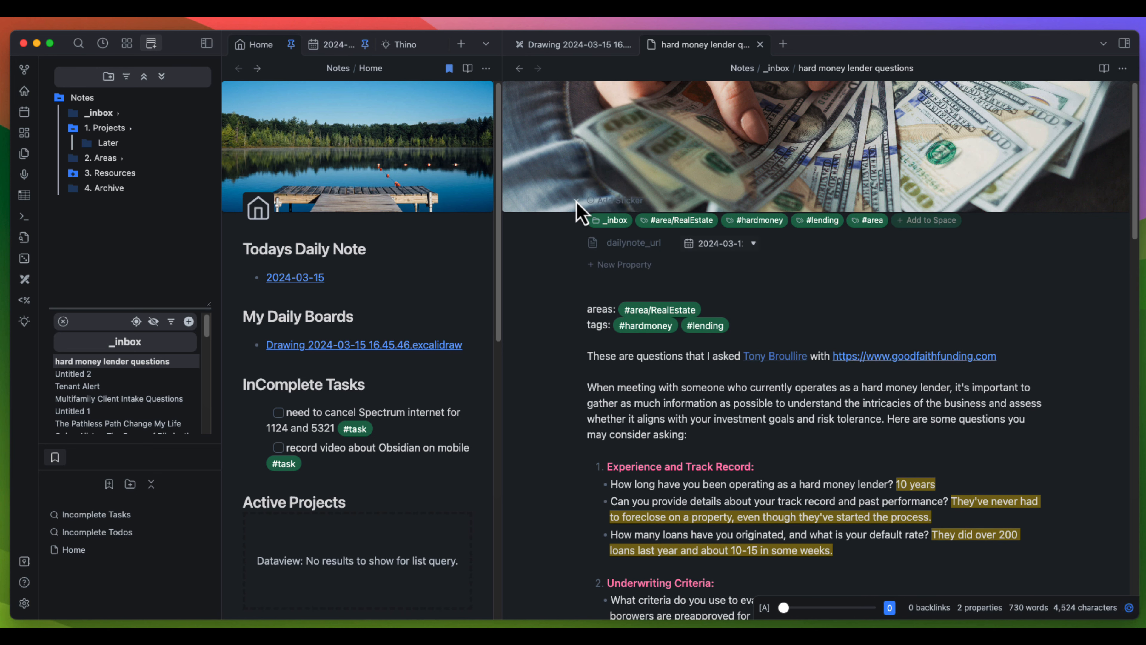
Search the stickers for "mone", add the money-mouth face emoji to the lender questions note, and expand the note's tags and properties
left_click(577, 201)
left_click(625, 202)
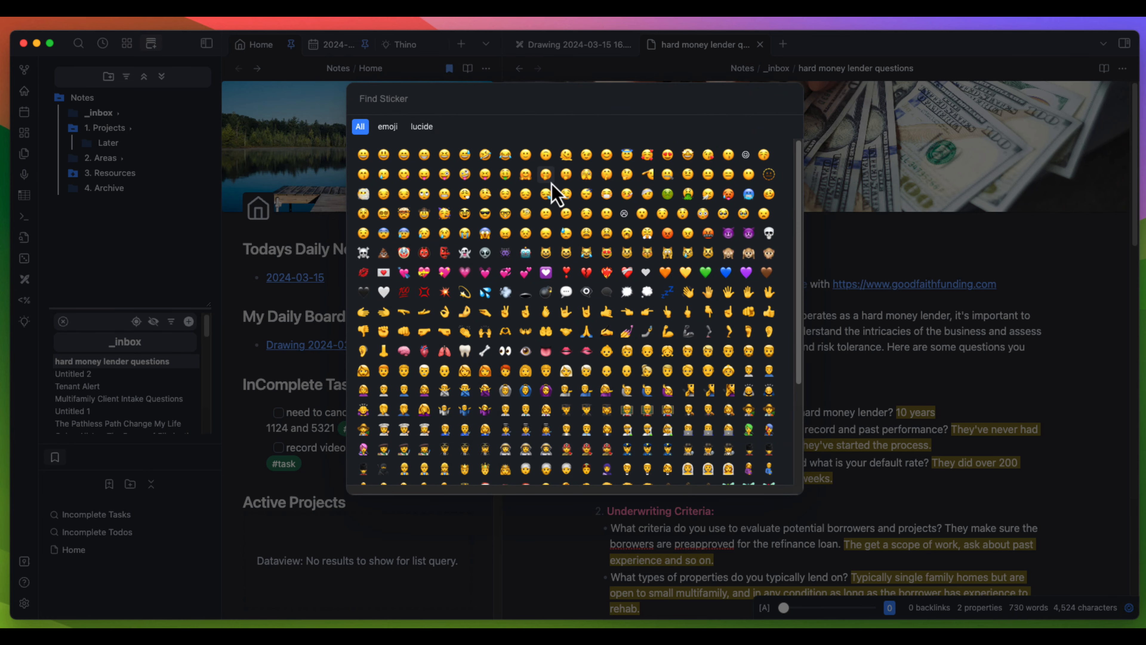
type("mone")
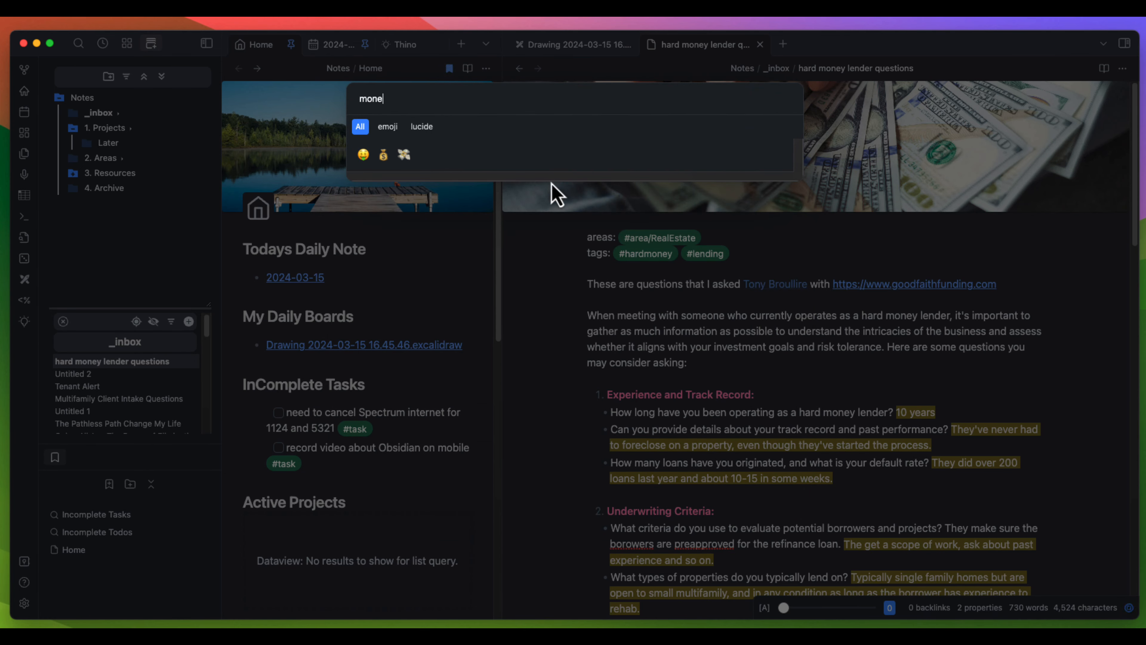
left_click(362, 156)
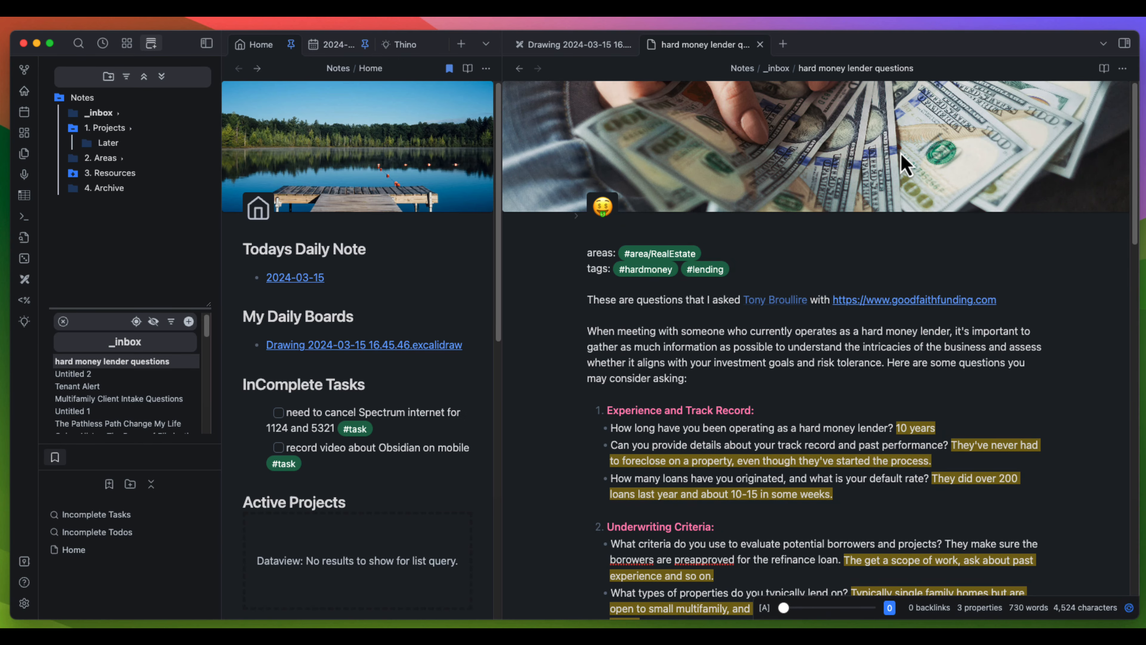
left_click(577, 216)
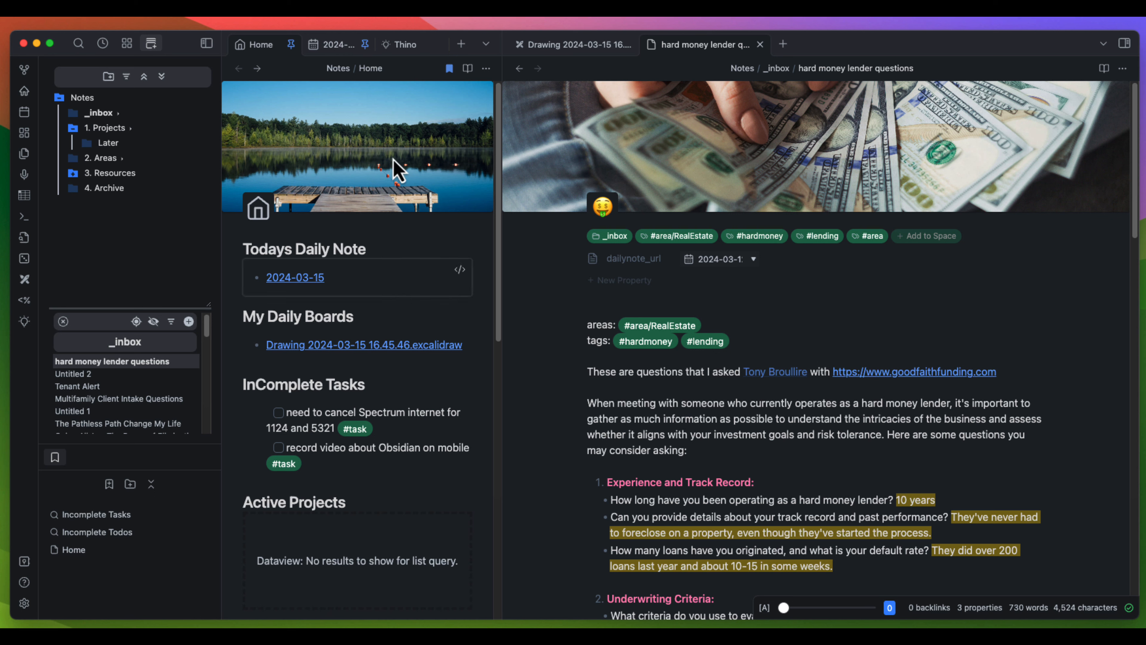
Open the 2024-03-15 daily note, show the tasks and backlinks sidebar, and inspect the note's linked mention from "Untitled 2"
left_click(327, 44)
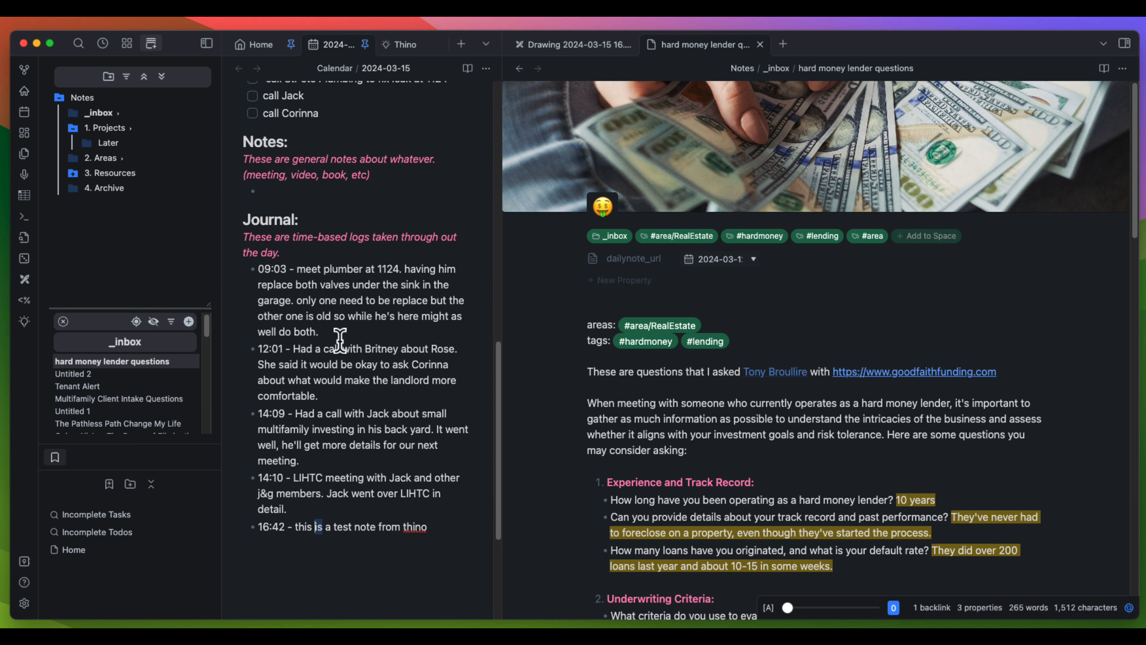
scroll(330, 325, "up", 10)
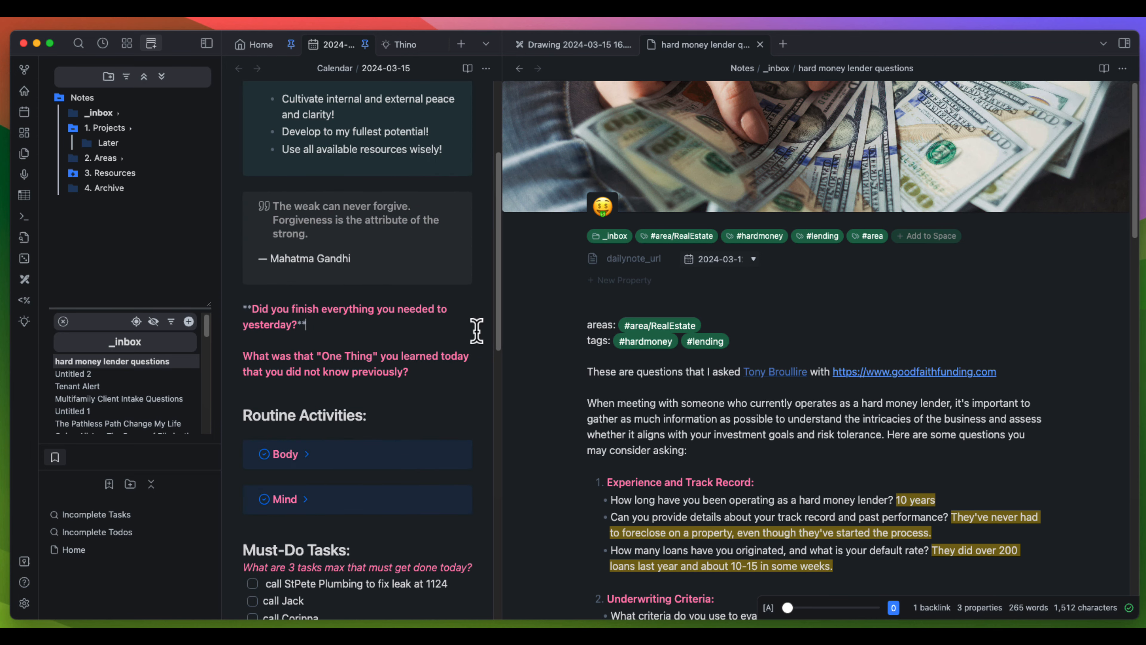
left_click(1124, 43)
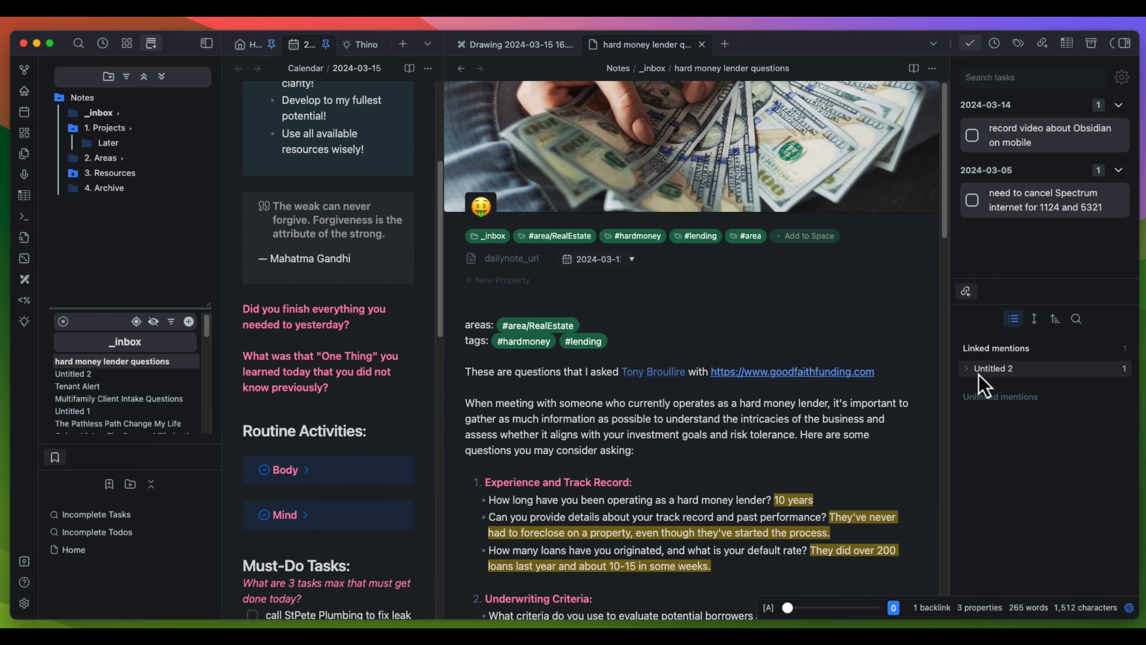
left_click(969, 372)
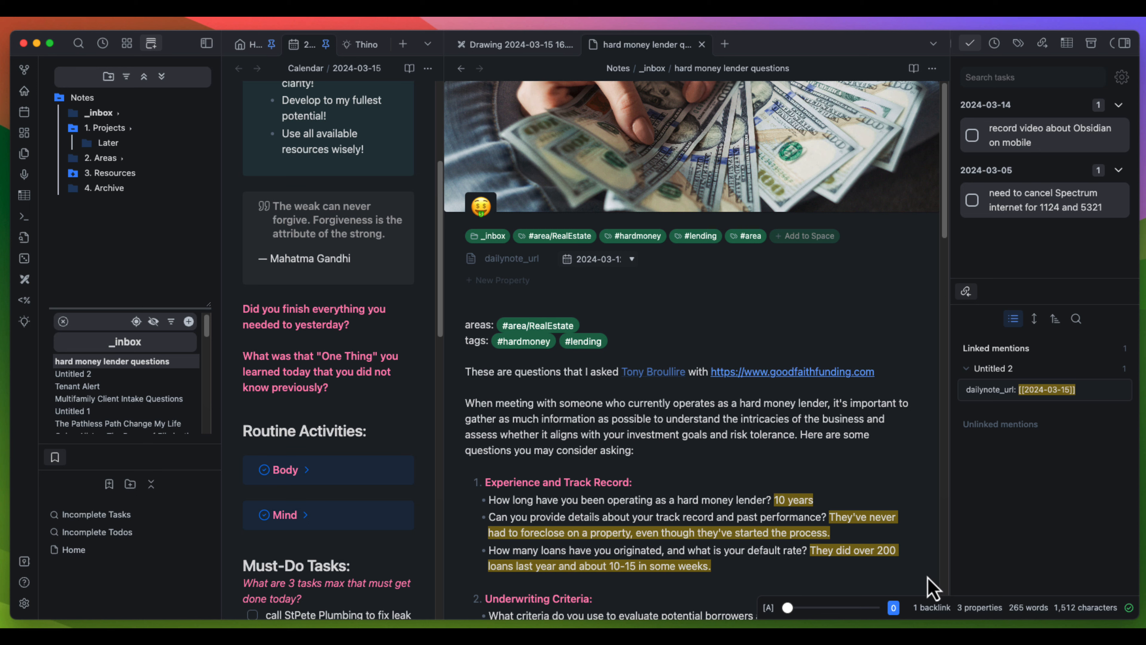
left_click(966, 371)
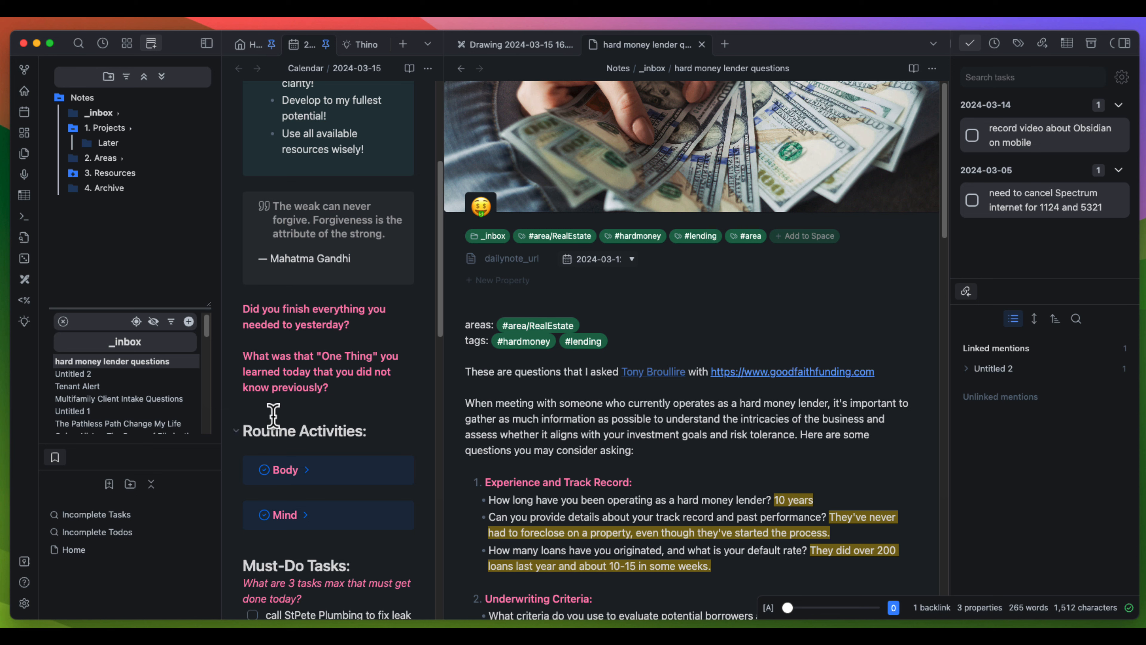
View the recent files list and the vault search, and return to the notes folder tree
left_click(97, 48)
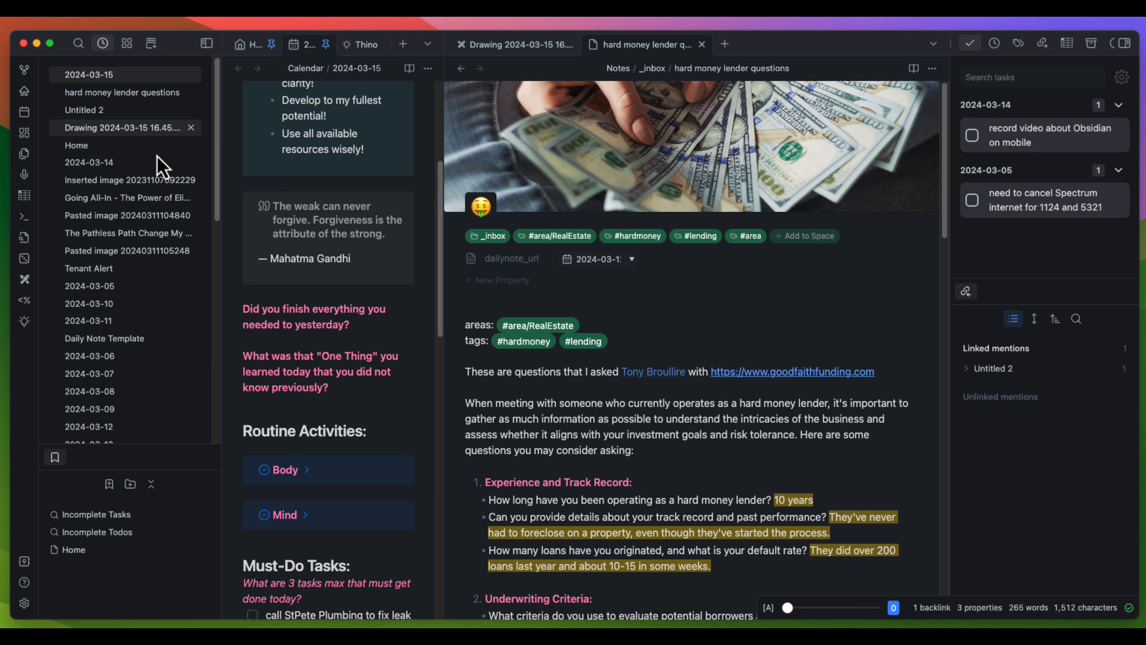
left_click(79, 45)
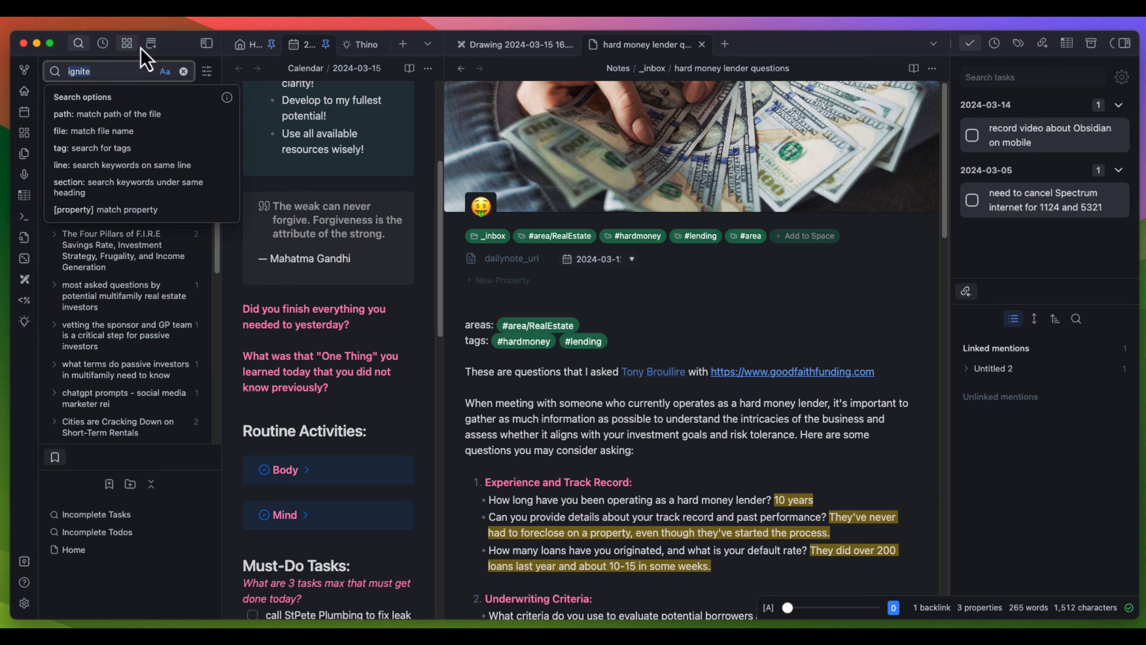
left_click(151, 45)
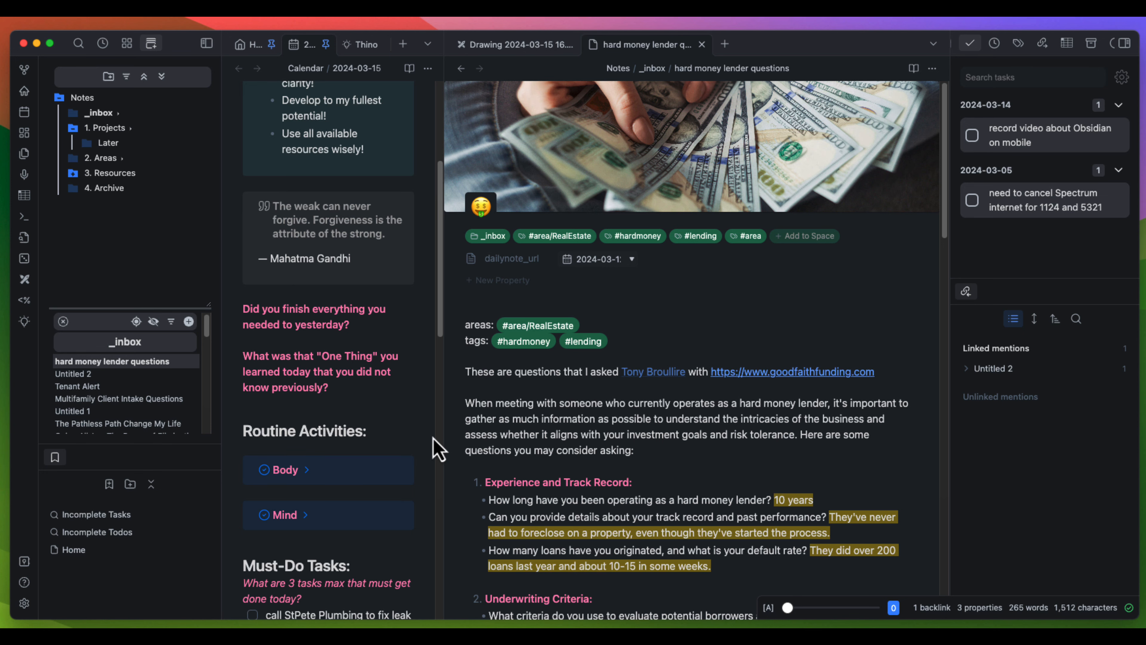
Look through the daily note, and highlight the areas and tags labels in the lender questions note
scroll(295, 350, "up", 5)
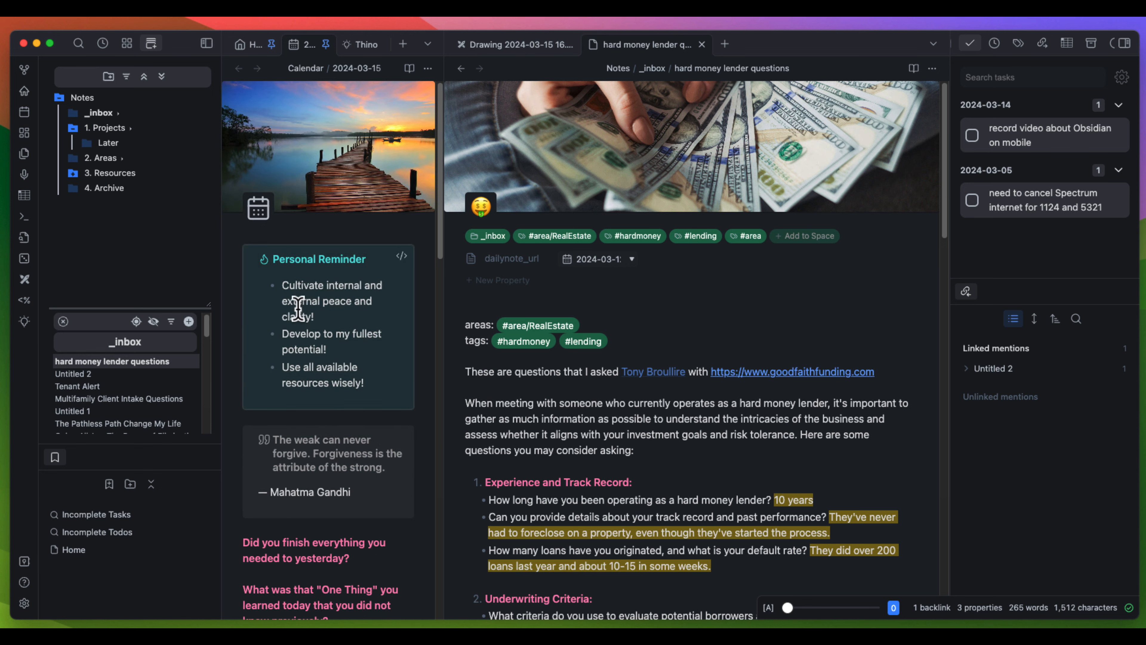
scroll(336, 363, "down", 10)
scroll(340, 366, "up", 10)
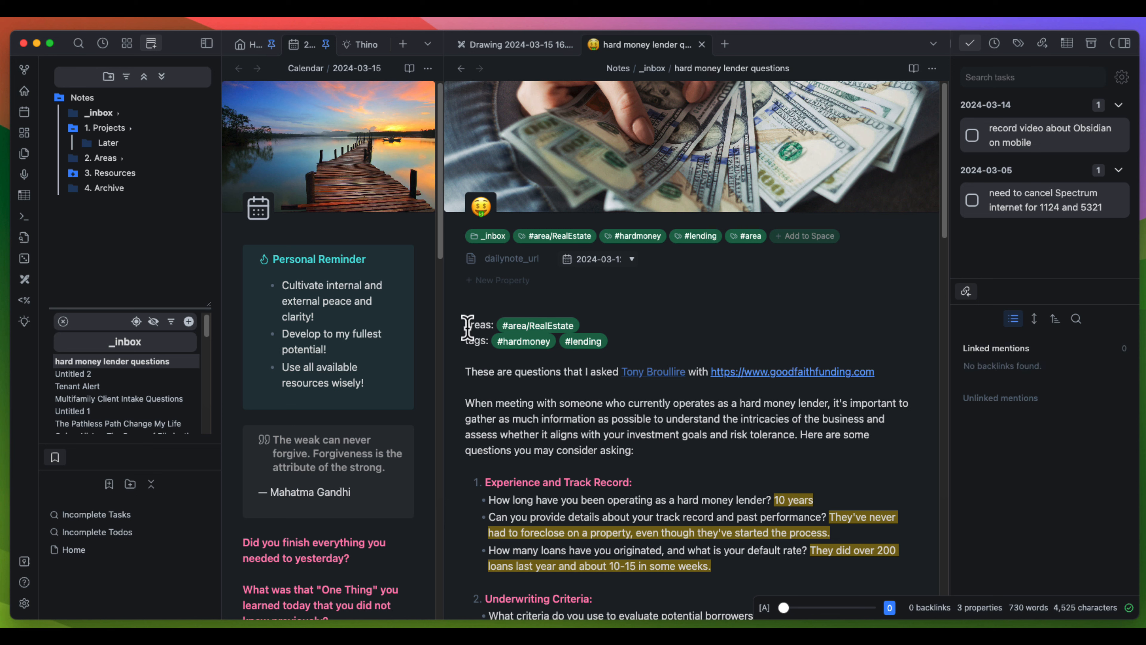
left_click_drag(467, 325, 495, 324)
left_click_drag(487, 342, 465, 342)
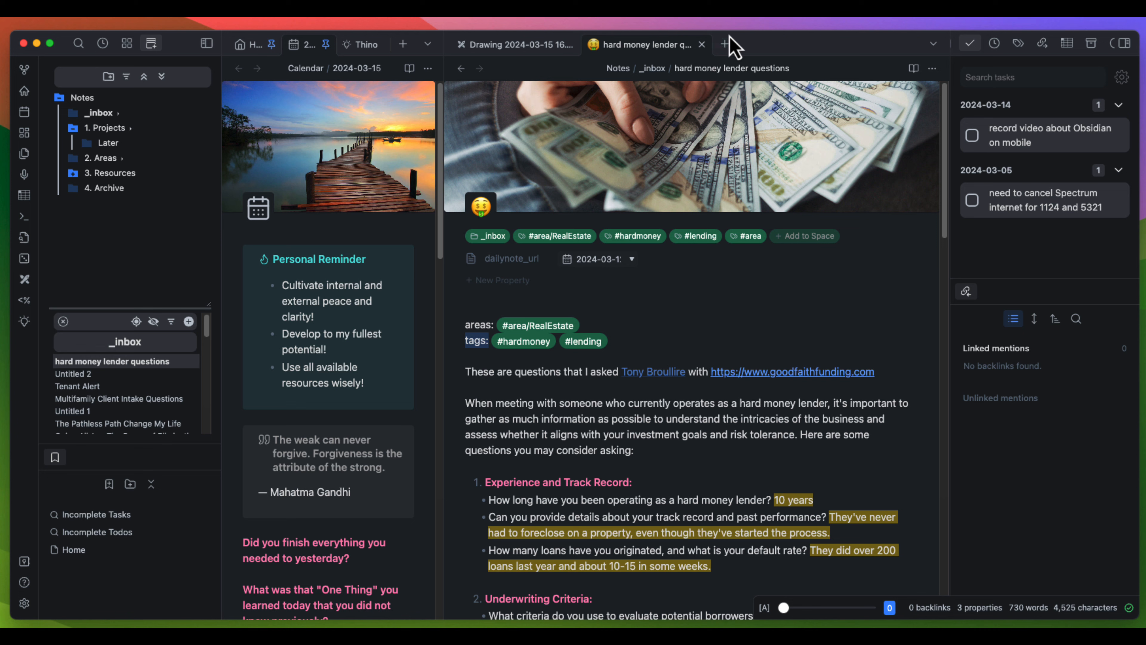
Create a new note in a new tab, and highlight the tags label in its template text
left_click(724, 44)
left_click(730, 328)
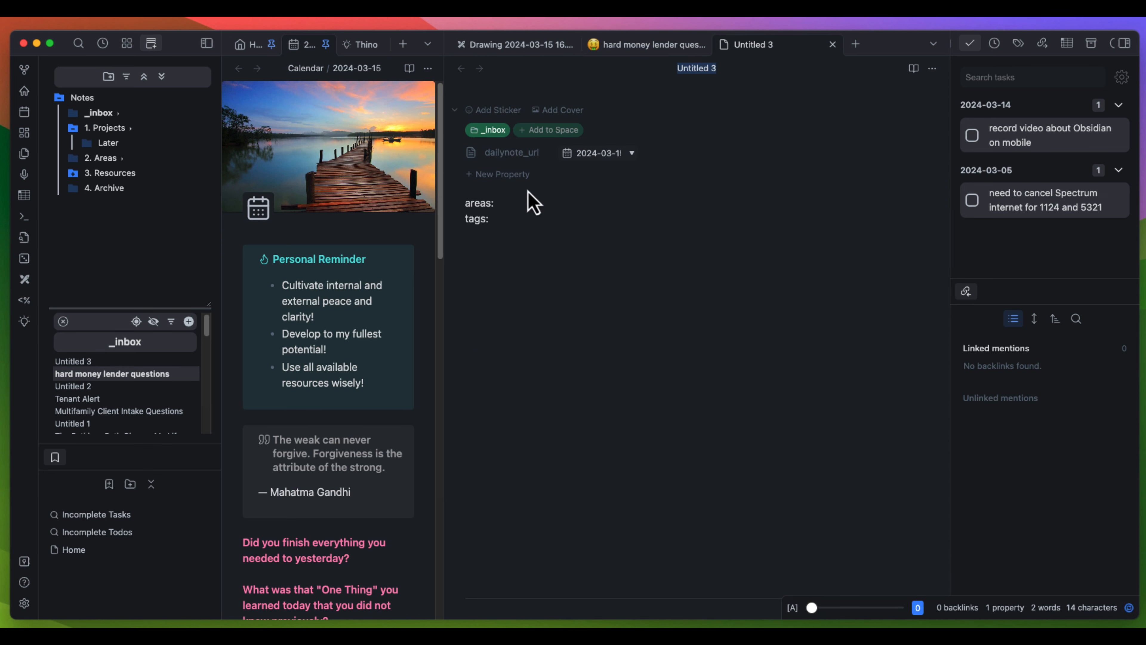
left_click_drag(492, 219, 457, 233)
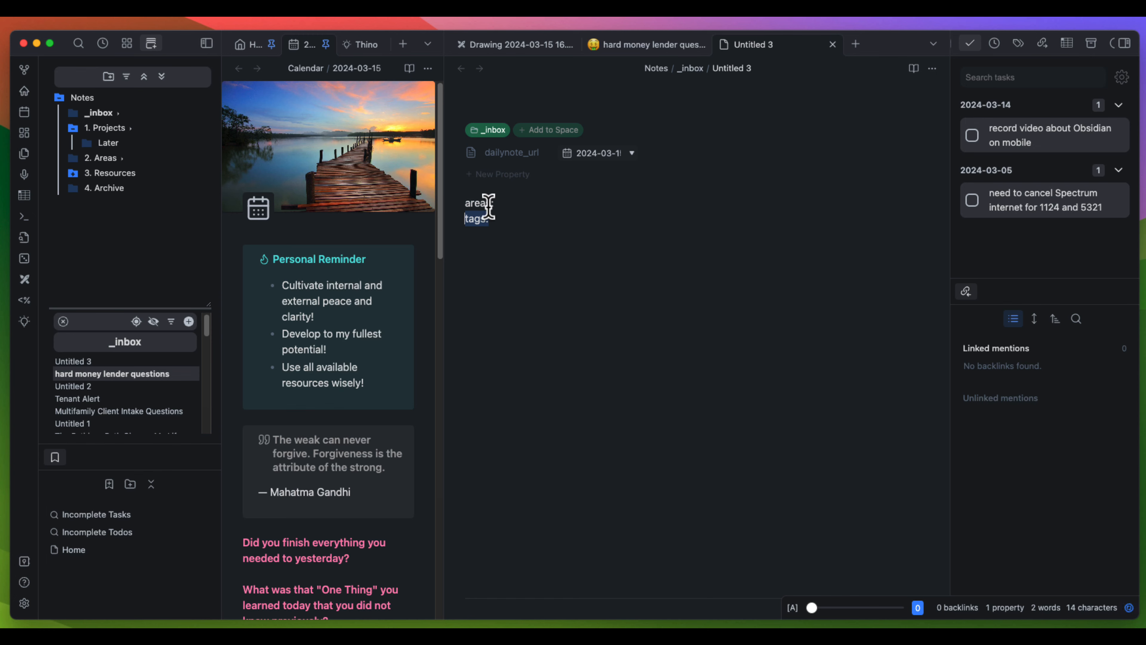
left_click(507, 202)
Return to the lender questions note to review its area and tags, and show the contents of the "2. Areas" folder
left_click(636, 44)
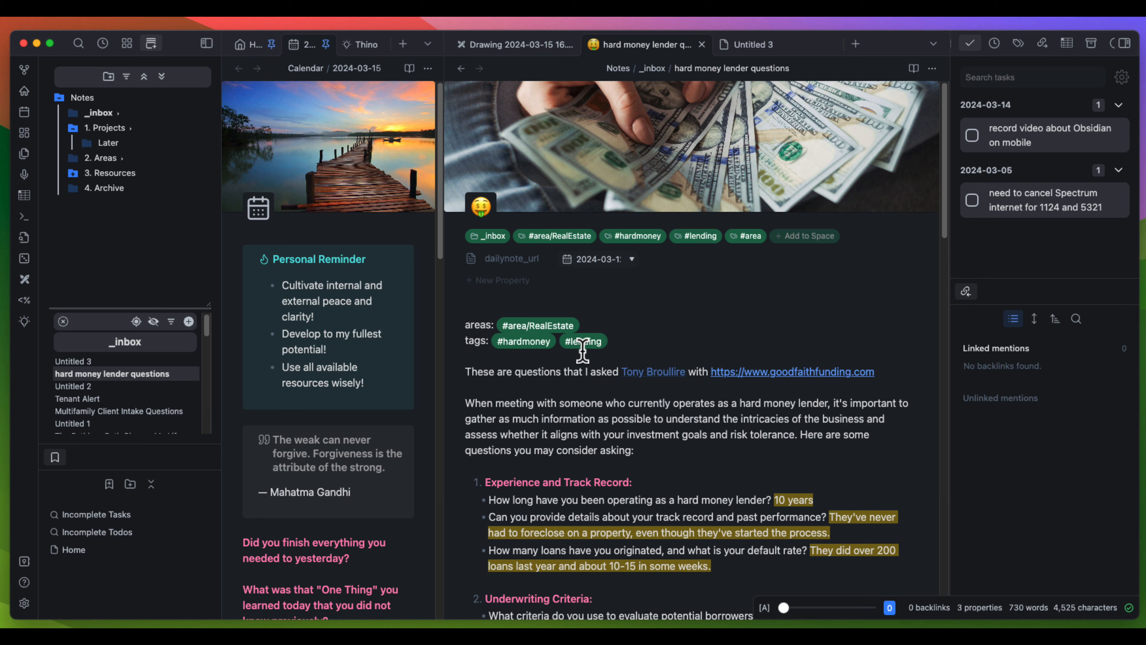
left_click(619, 340)
left_click(103, 159)
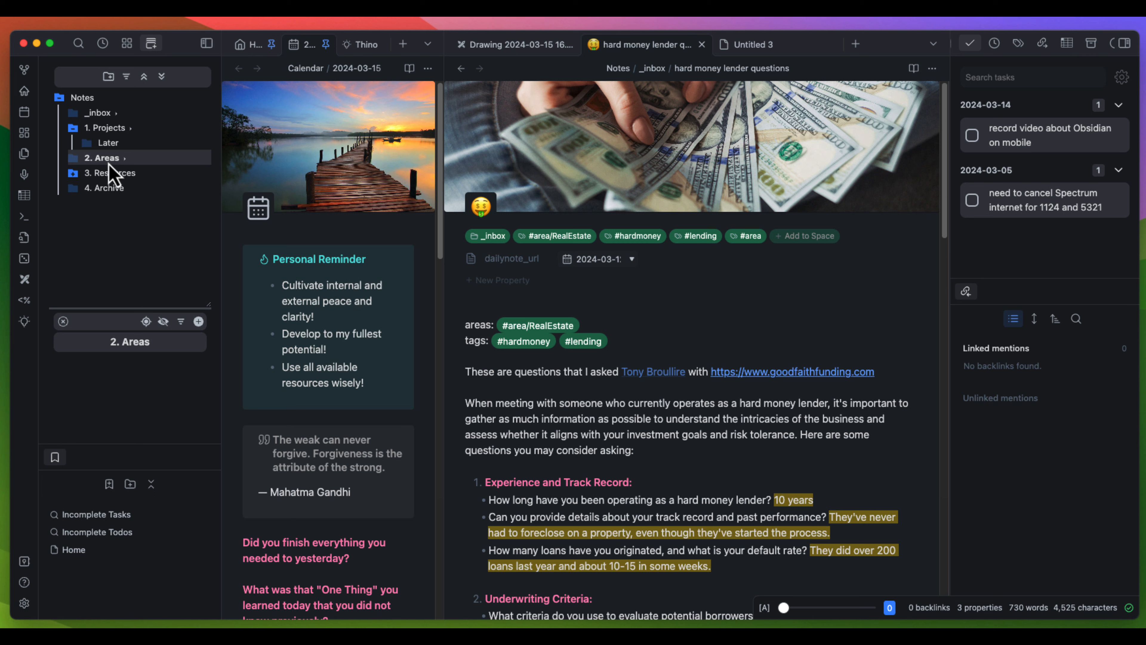
left_click(599, 318)
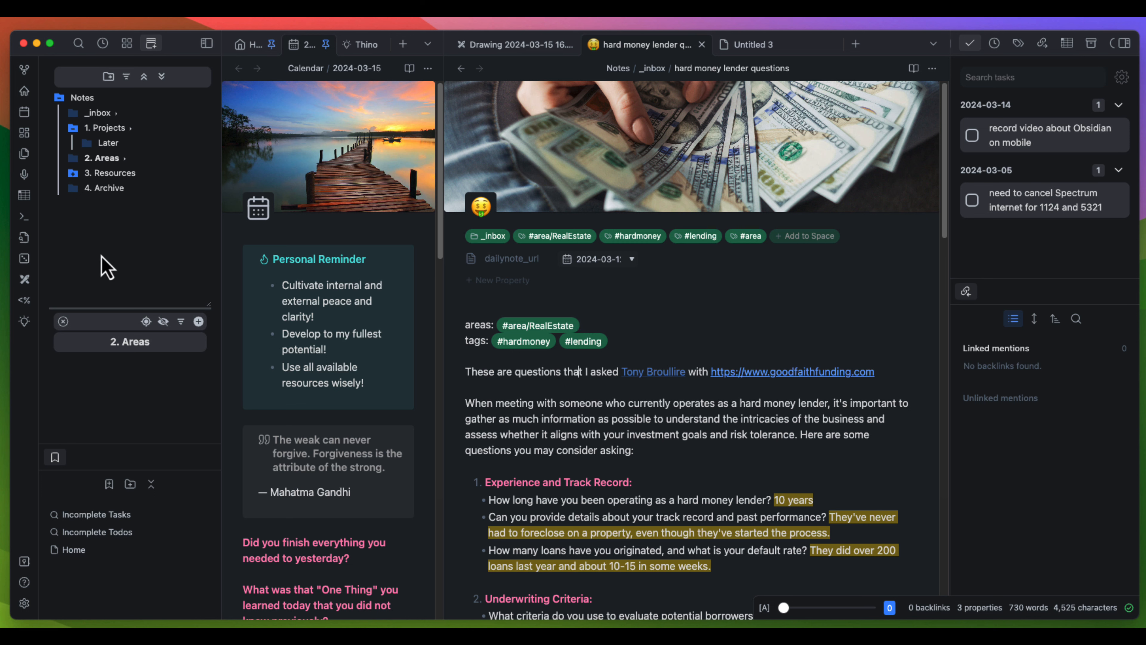
Switch to the vault's spaces tree, inspect the area tags under "2. Areas" and the folder's options, and collapse it
left_click(127, 43)
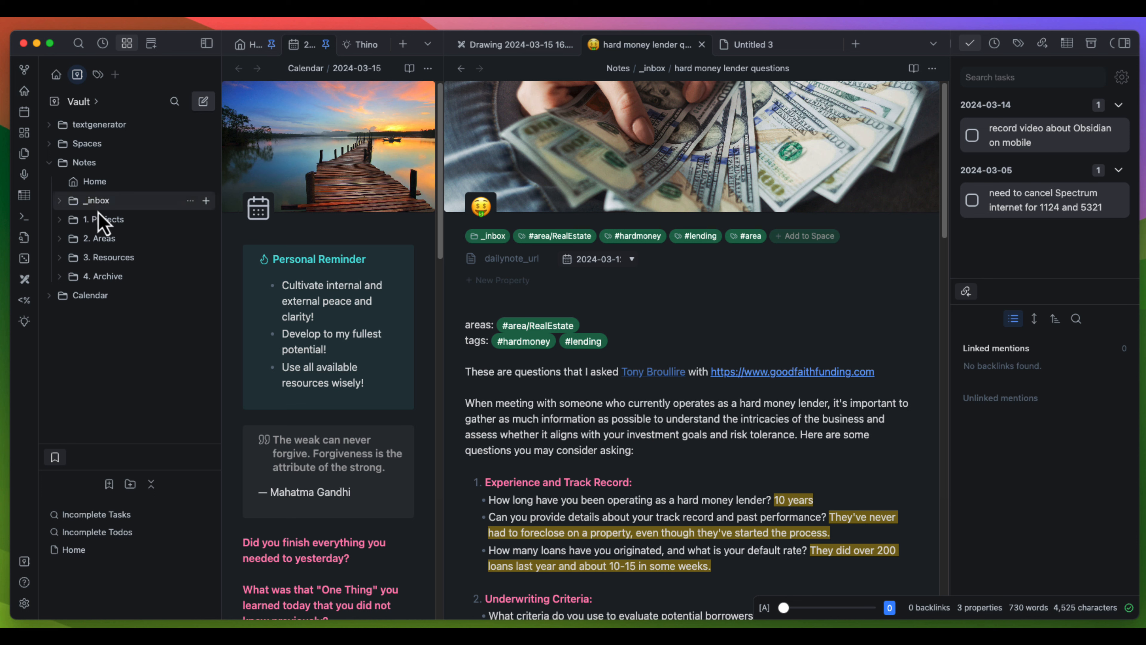
left_click(62, 244)
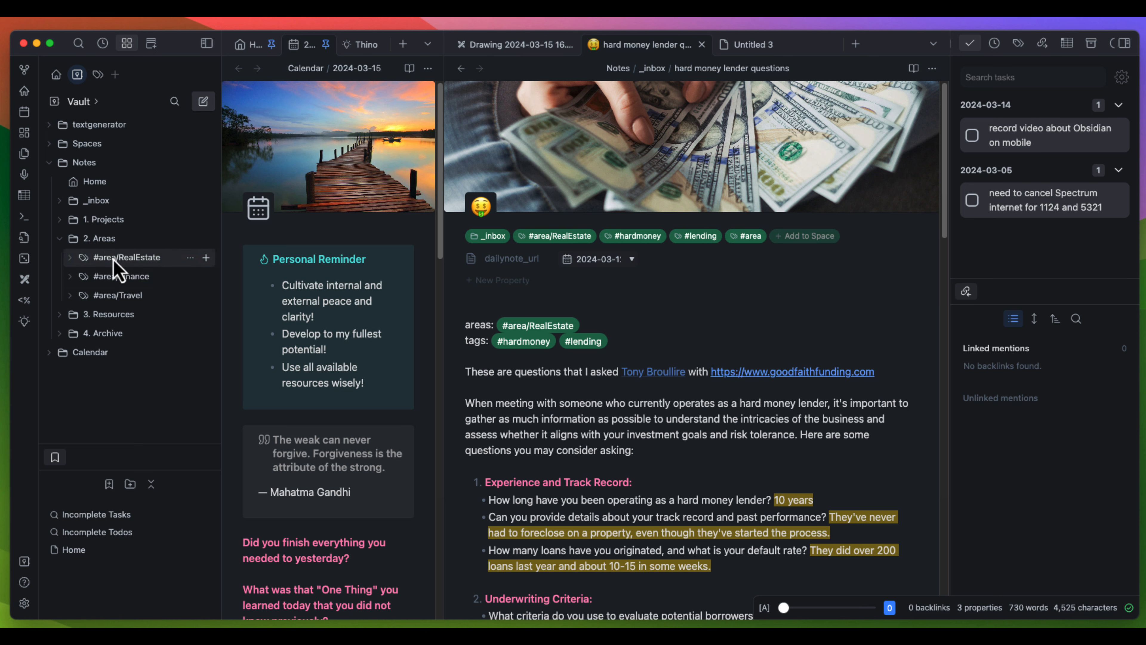
left_click(190, 239)
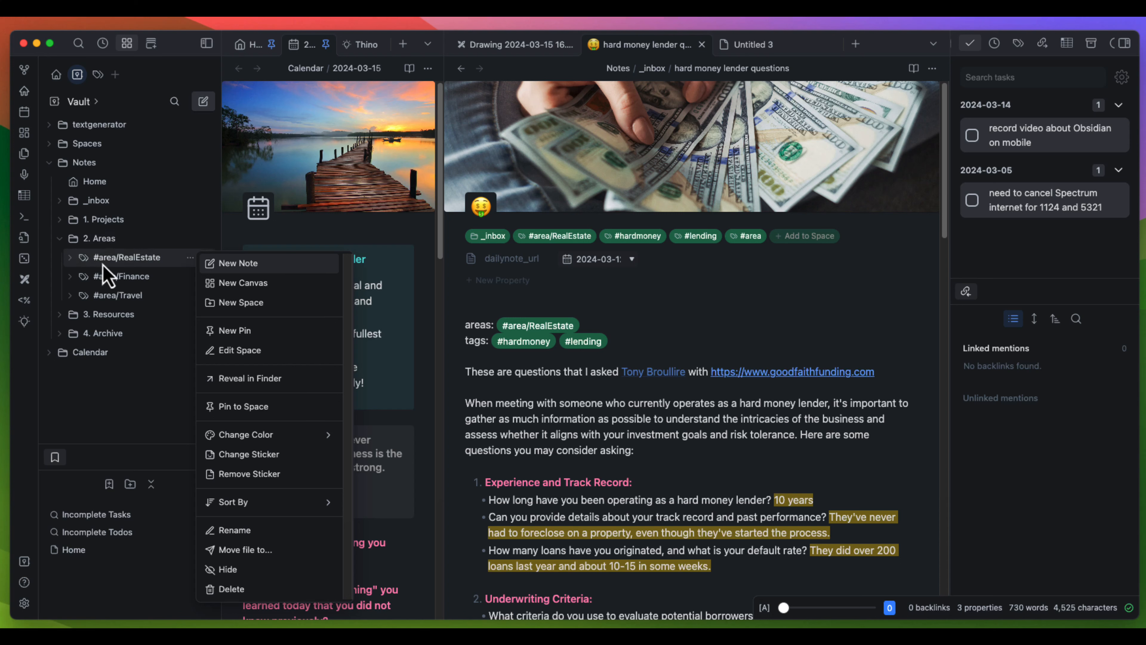
left_click(60, 240)
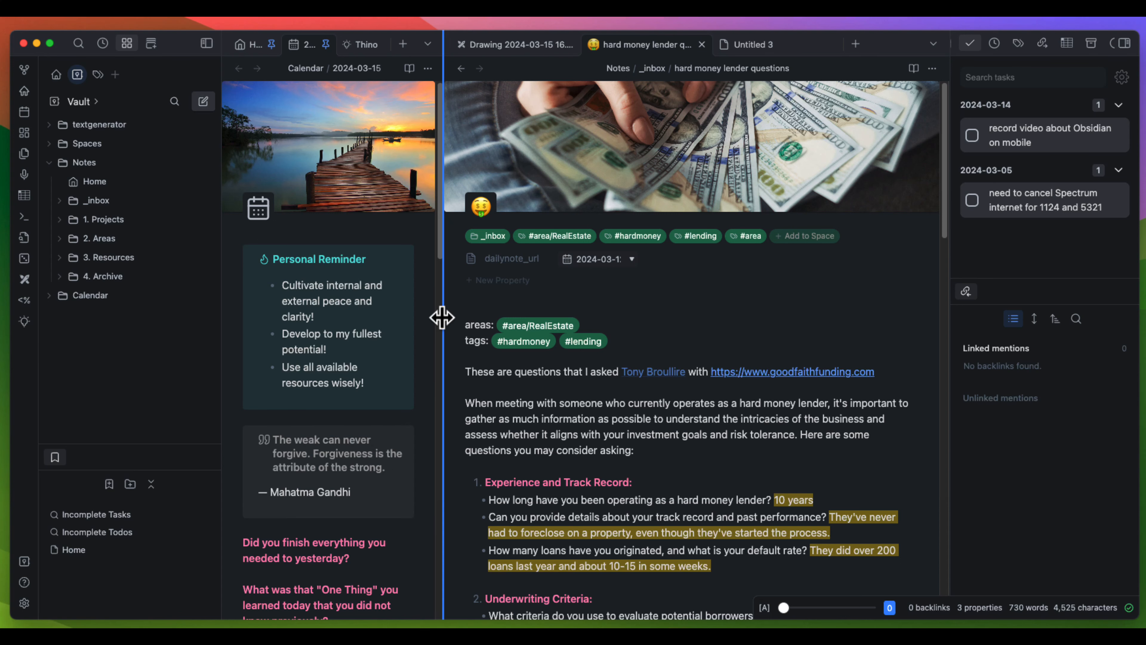
Widen the daily note pane, narrow the vault sidebar, and look through the daily note down to its journal
left_click_drag(442, 318, 487, 327)
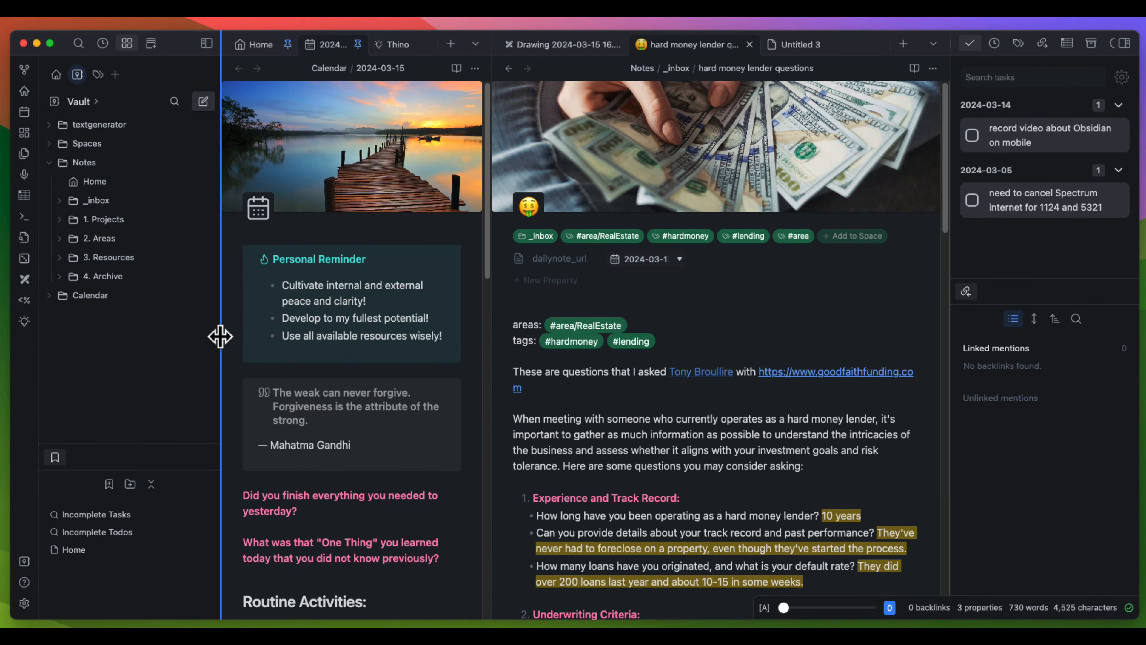
left_click_drag(220, 335, 192, 332)
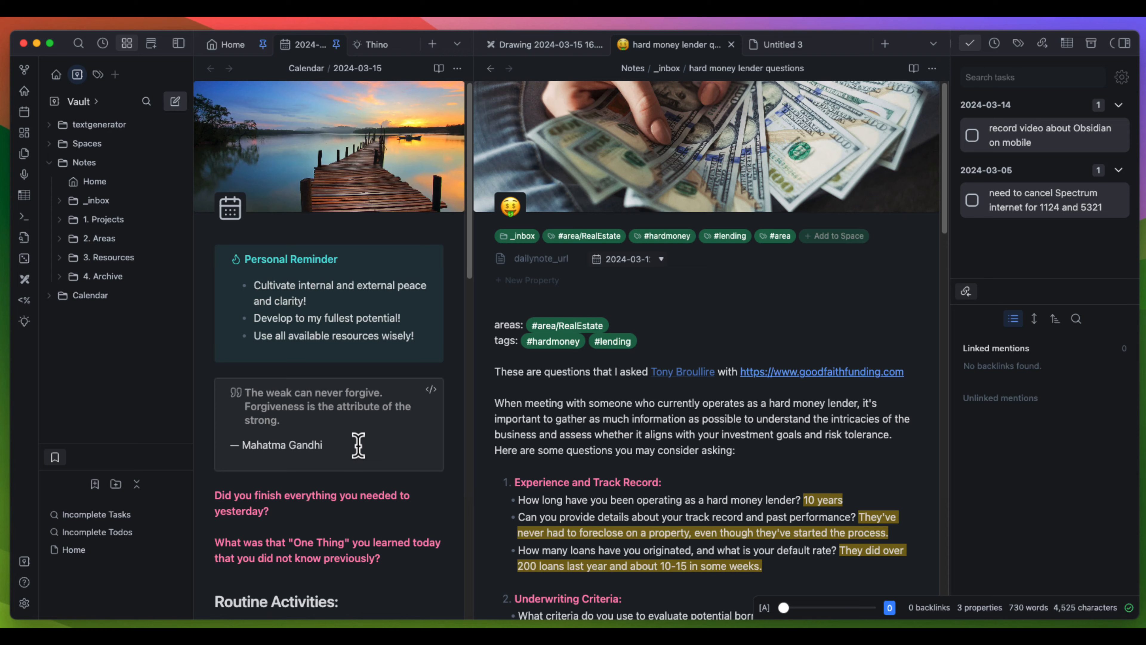
scroll(357, 451, "down", 4)
scroll(368, 456, "down", 10)
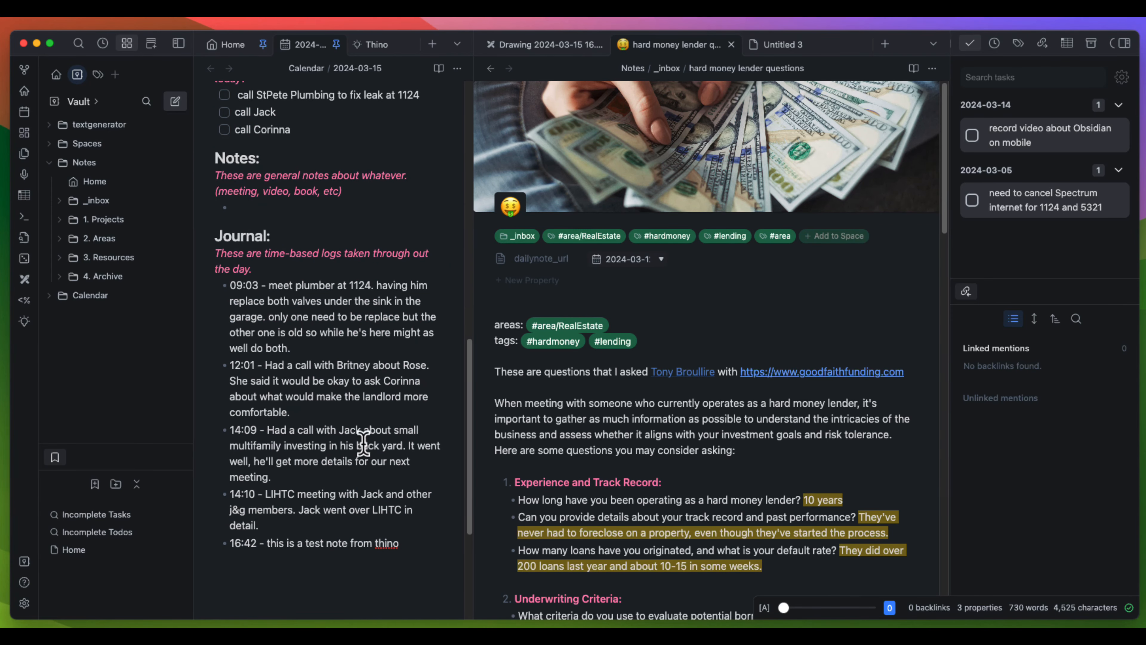
scroll(363, 444, "up", 15)
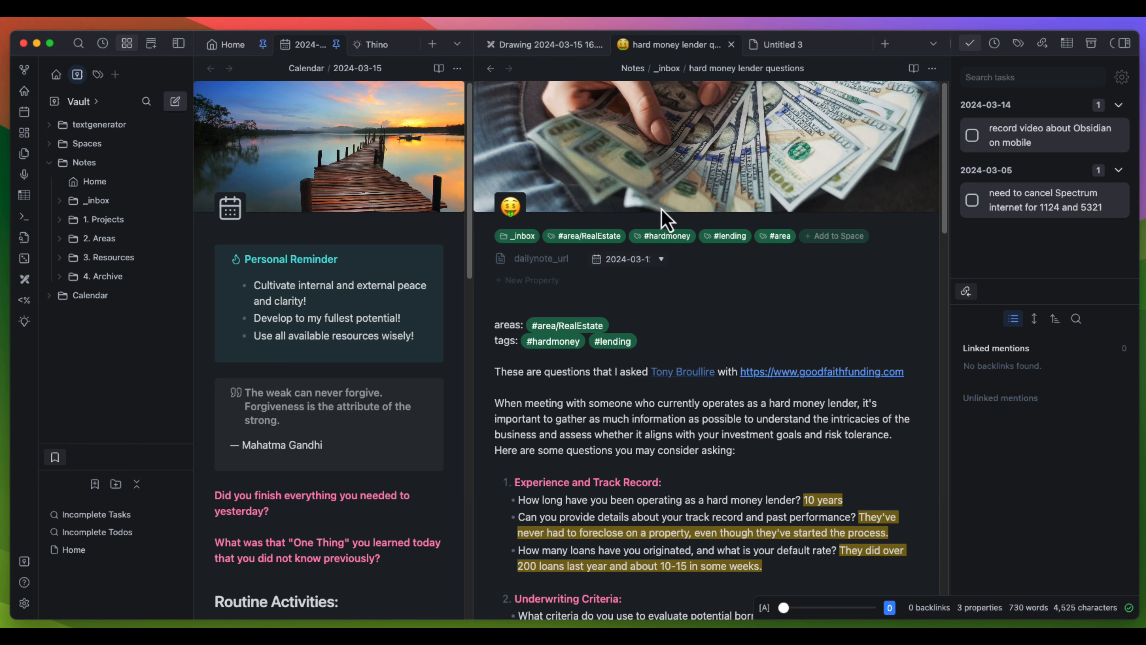
Delete the "Untitled 3" note from _inbox
left_click(761, 53)
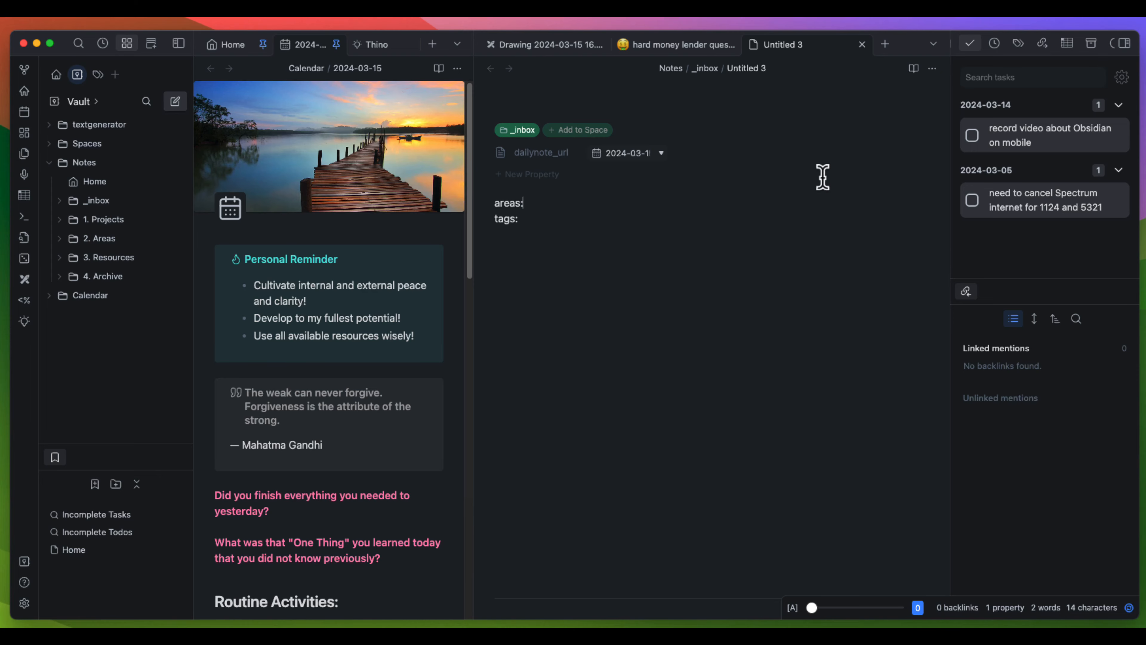
left_click(931, 68)
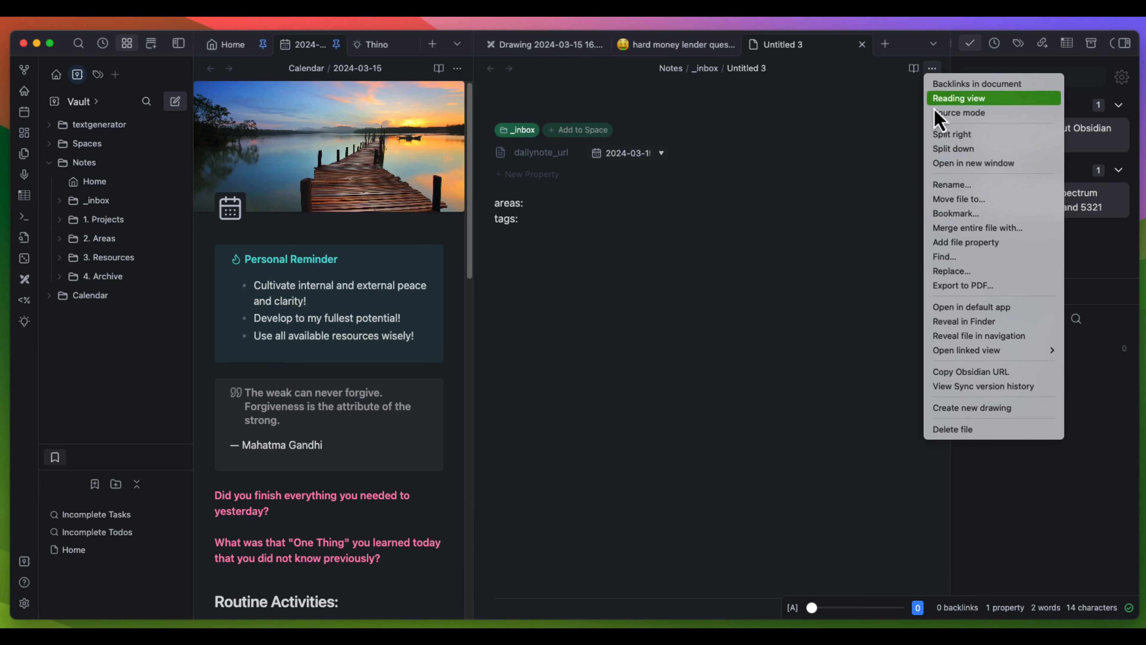
left_click(961, 434)
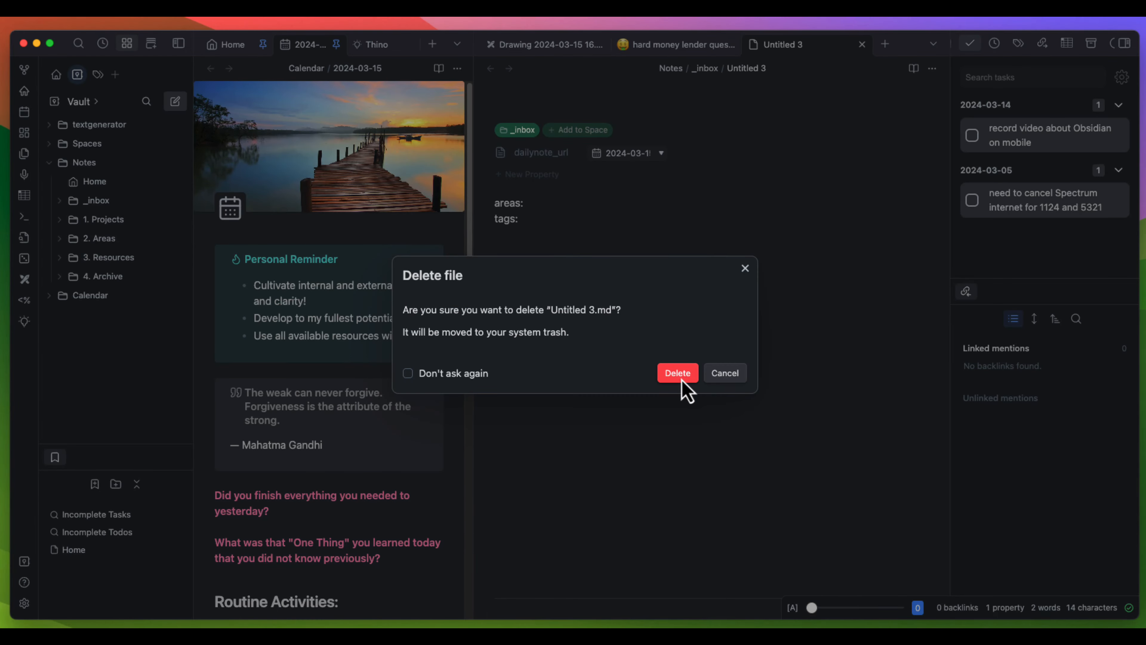
left_click(681, 375)
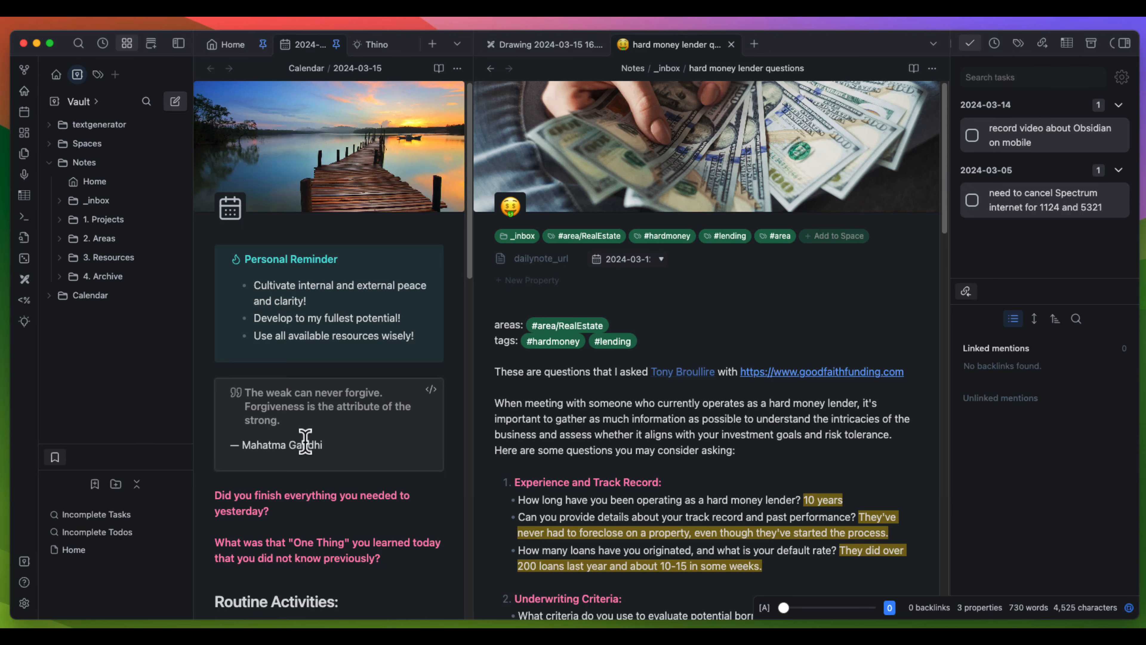
Open the Home note and examine the Dataview query behind its My Daily Boards list, leaving it unedited
left_click(241, 50)
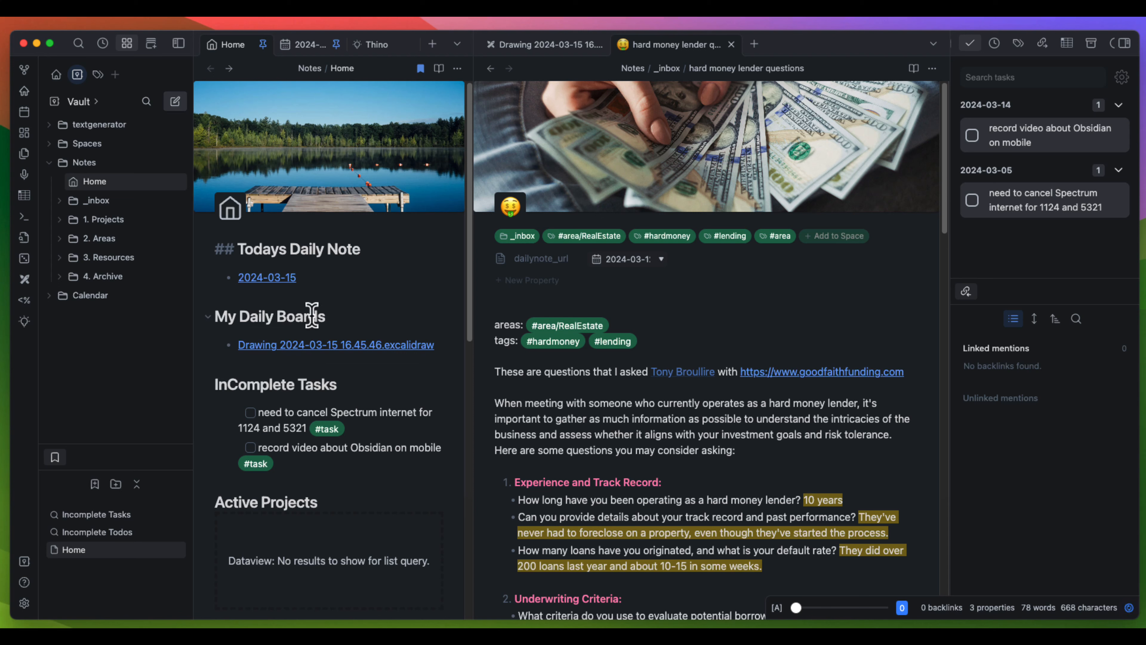
left_click(379, 319)
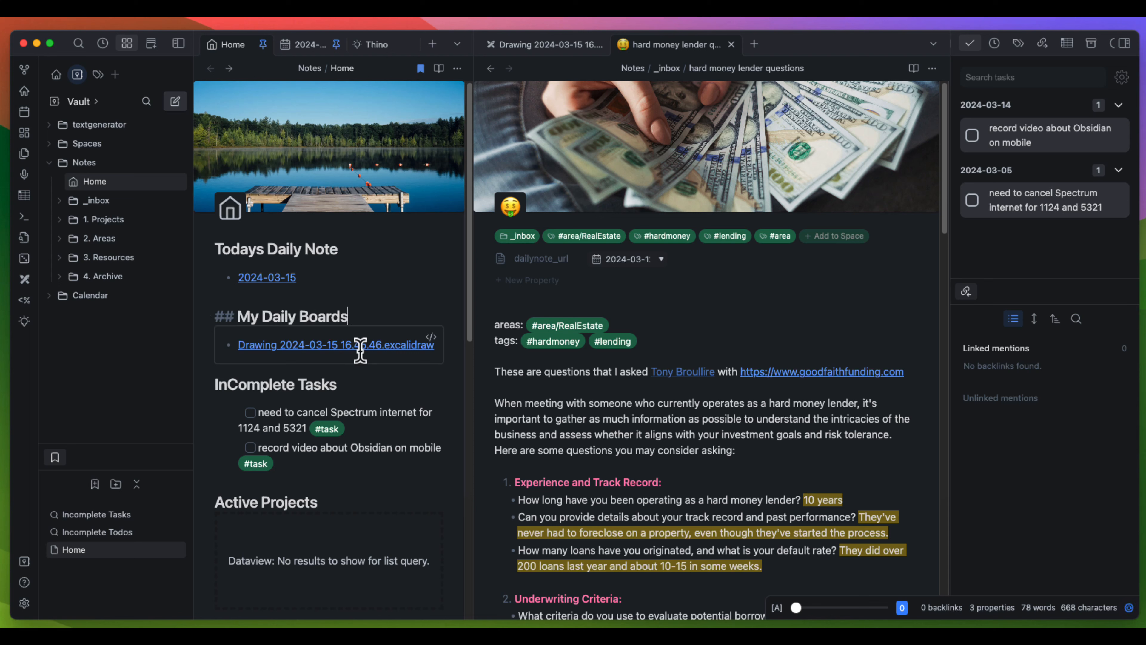
left_click(436, 339)
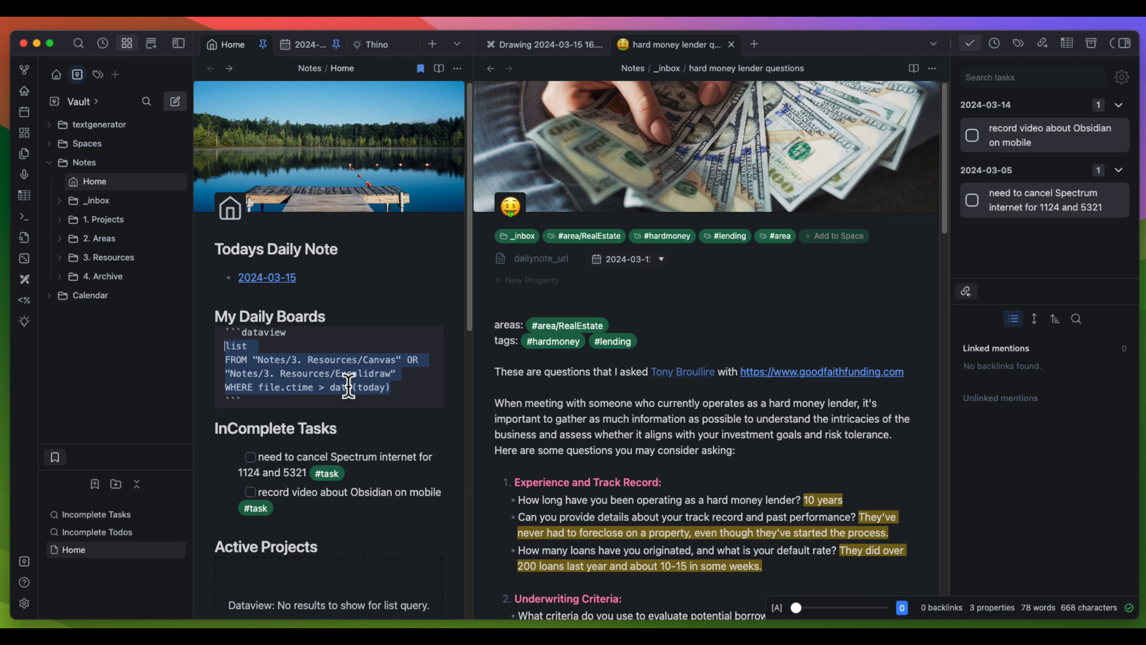
left_click(309, 359)
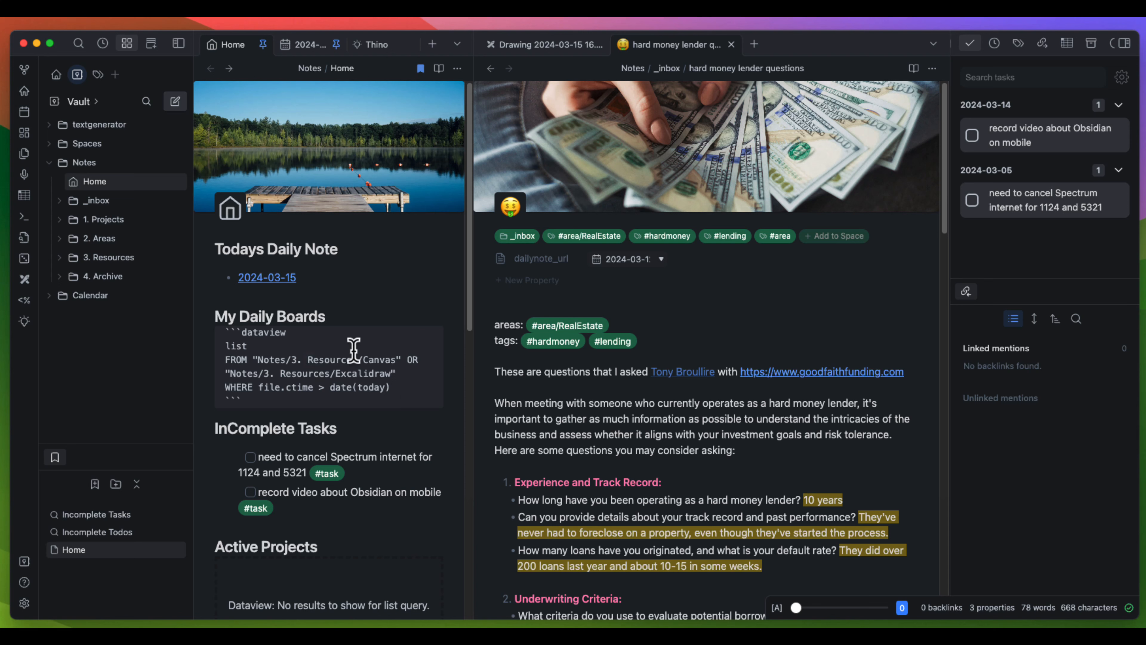
left_click(336, 317)
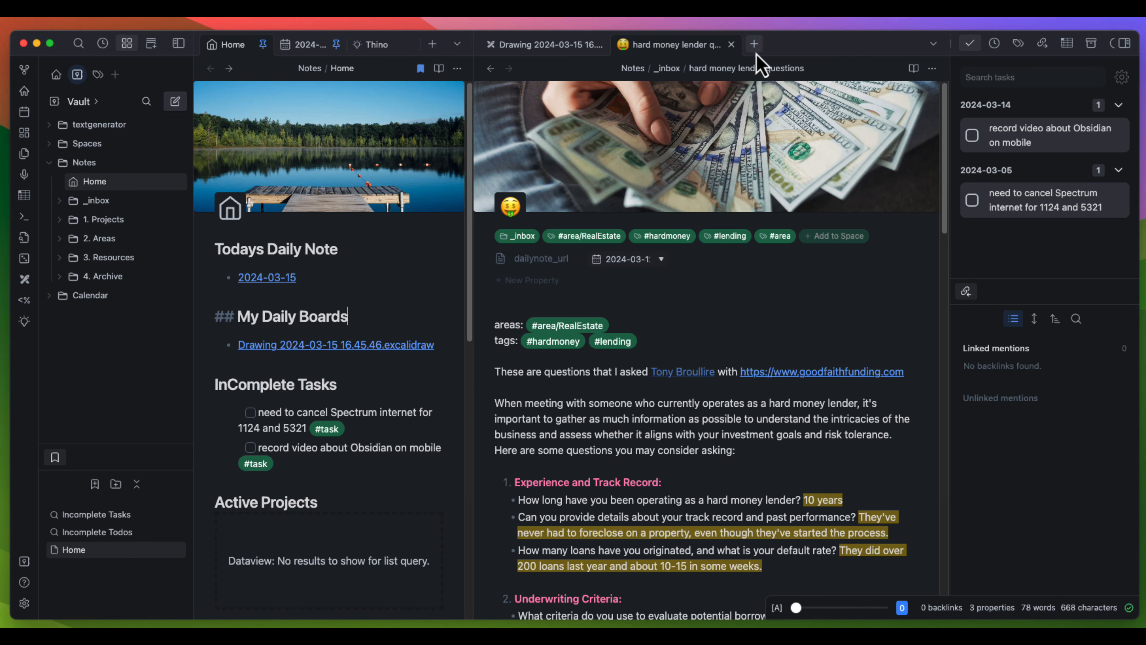
Create a blank canvas in a new tab, and look over the sections of the Home note
left_click(754, 44)
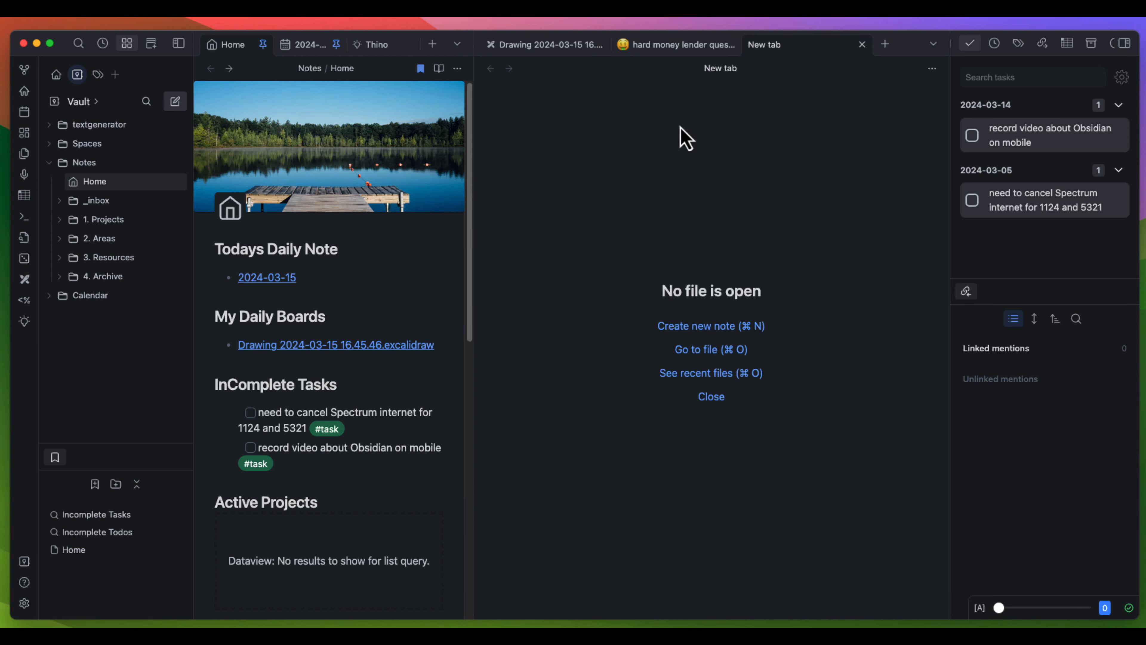
left_click(24, 132)
left_click(698, 185)
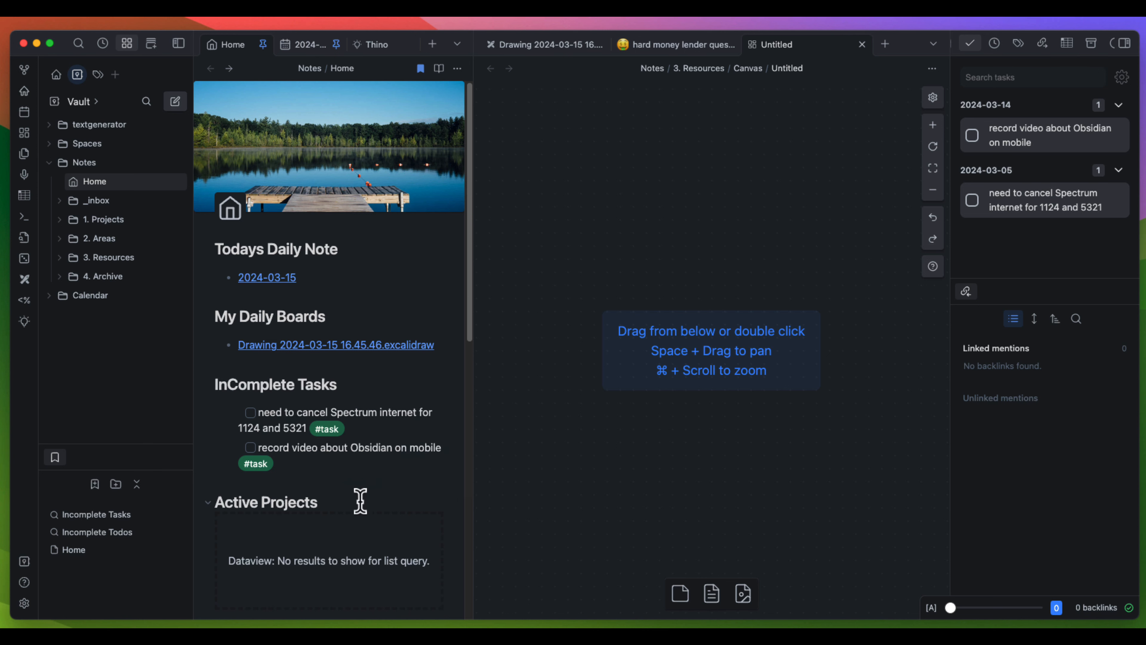
scroll(361, 505, "down", 5)
scroll(367, 522, "up", 5)
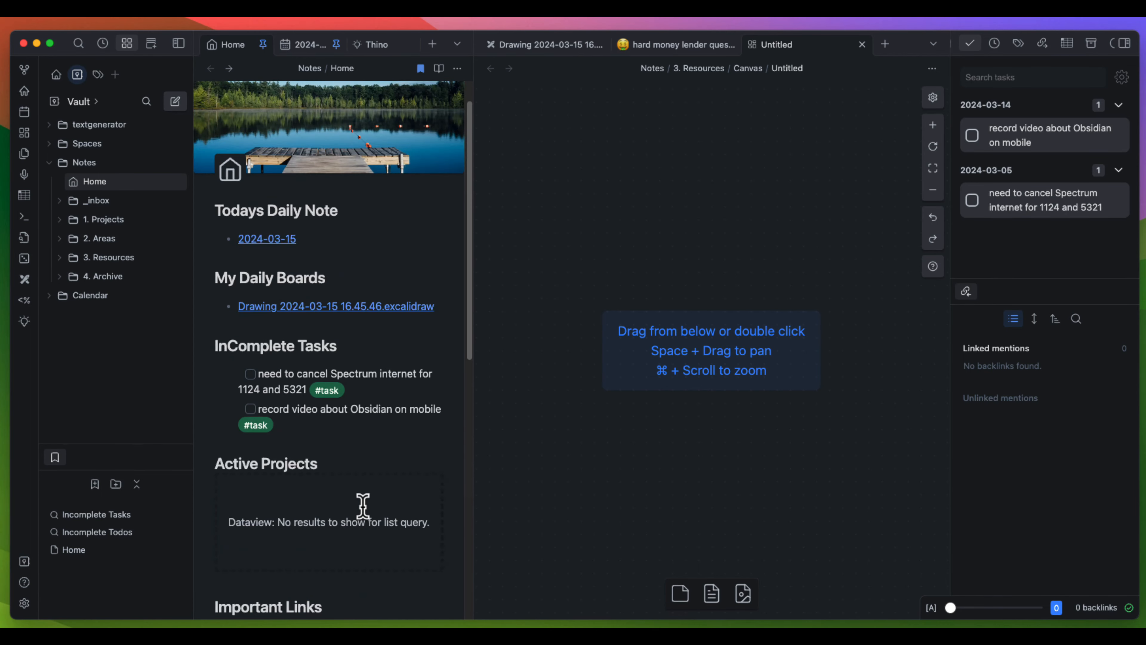